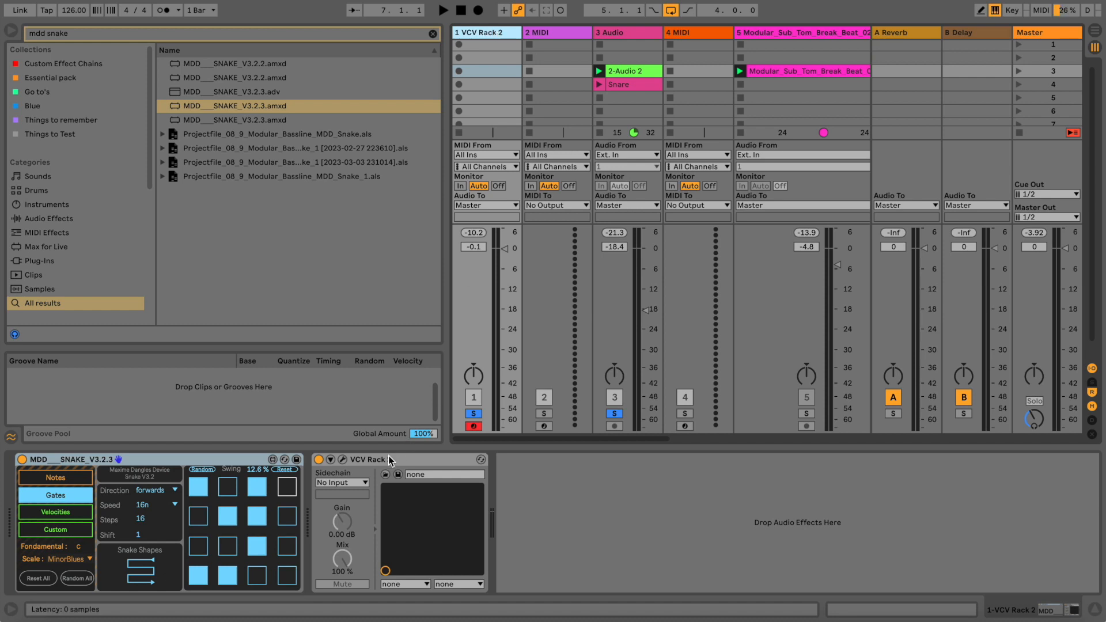
# View the finished patch in the VCV Rack 2 window on track 1, close it, and select the MDD Snake device.
pyautogui.click(341, 460)
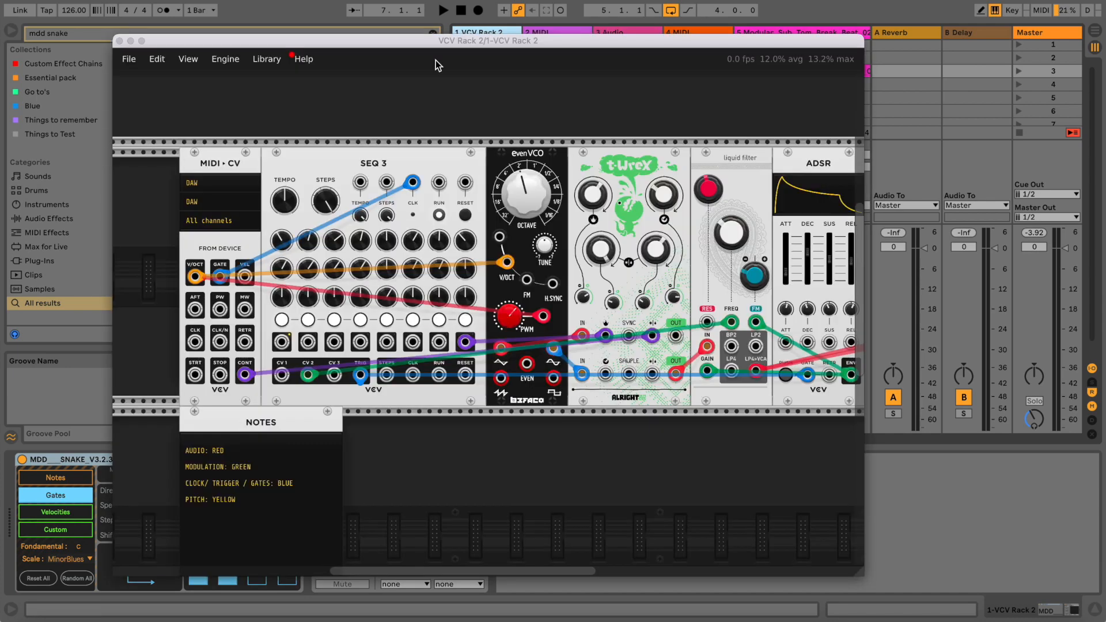
pyautogui.moveTo(436, 46); pyautogui.dragTo(439, 4)
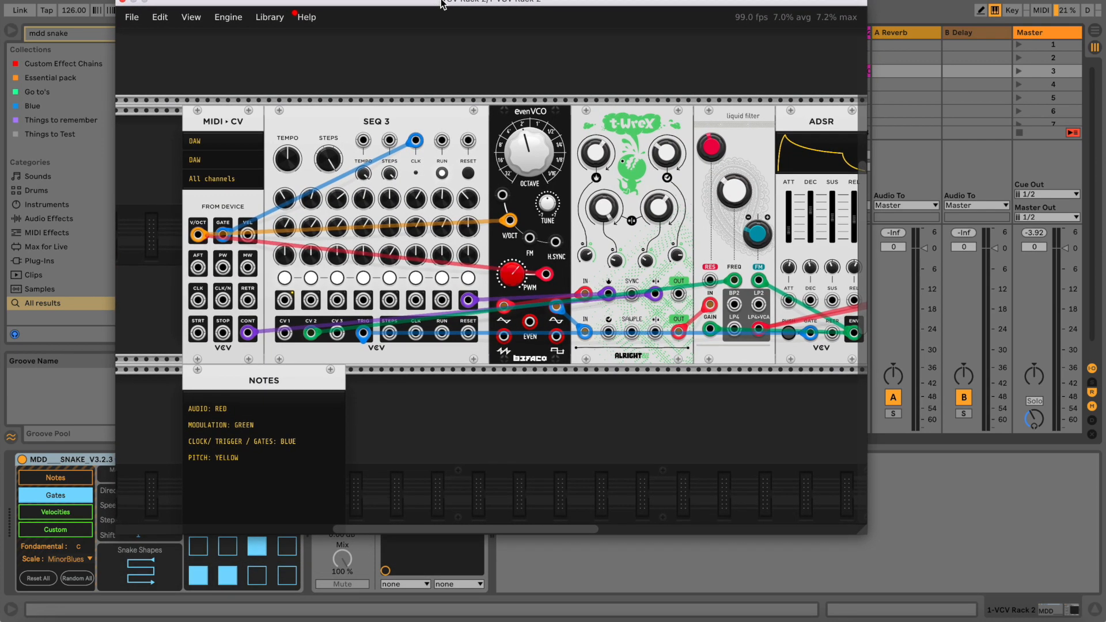
pyautogui.moveTo(147, 3); pyautogui.dragTo(148, 14)
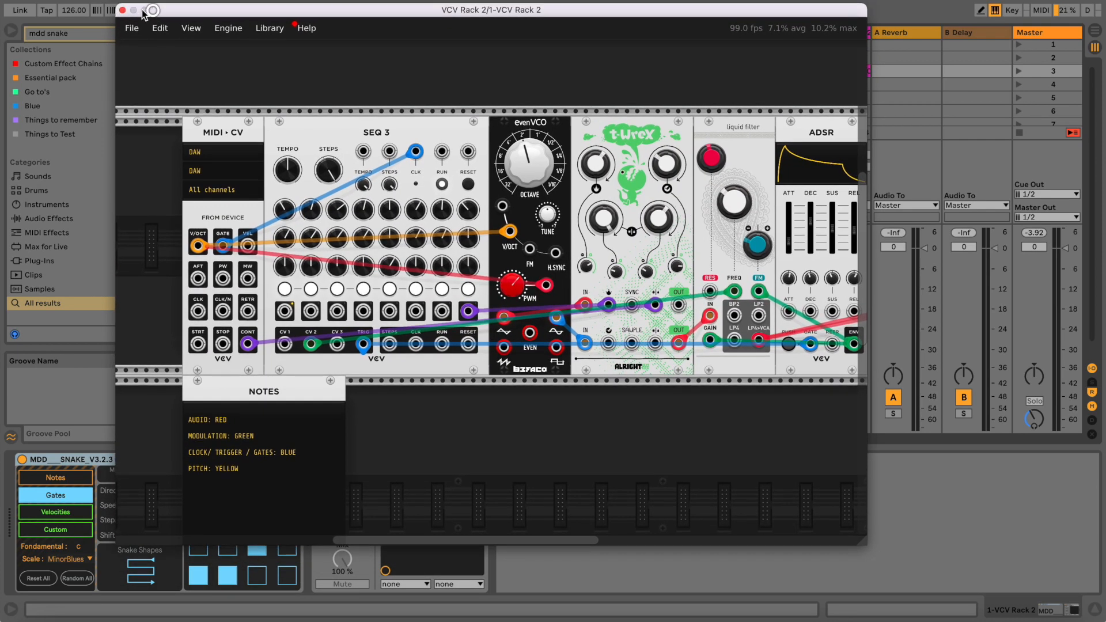
pyautogui.click(123, 11)
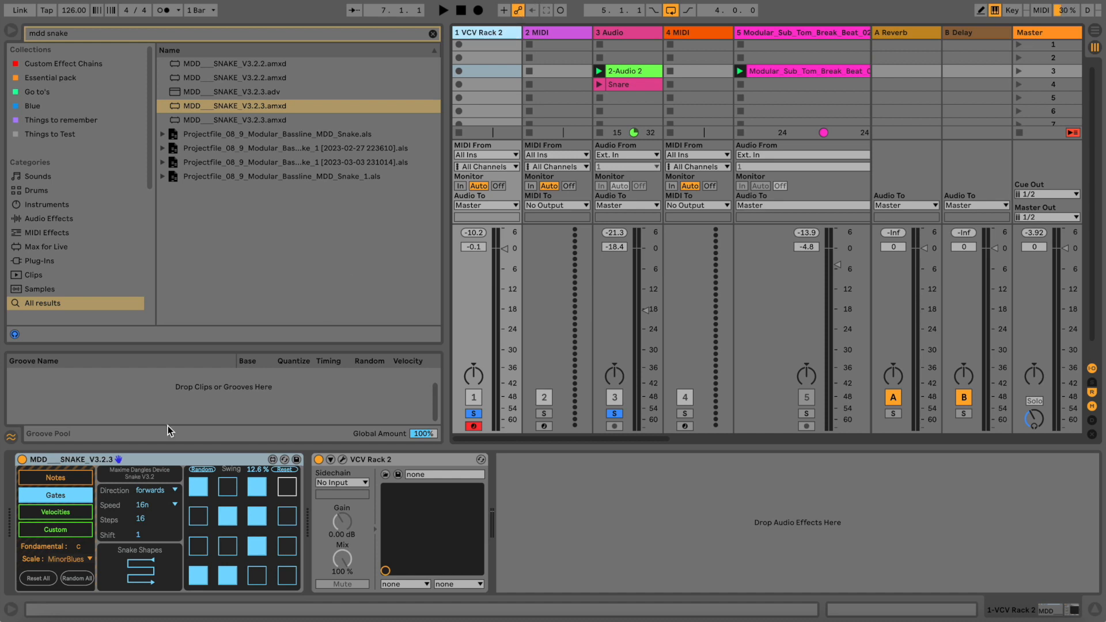
pyautogui.click(167, 458)
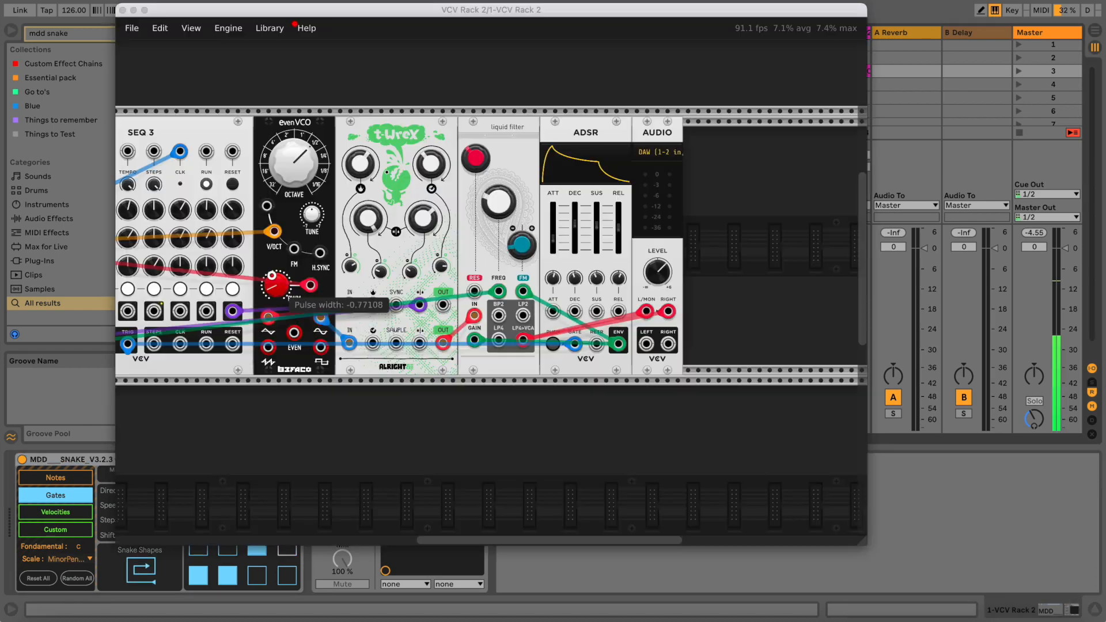
# Tweak the EvenVCO pulse width, the T-Wrex knobs and the liquid filter frequency in the finished rack patch.
pyautogui.moveTo(276, 286); pyautogui.dragTo(315, 261)
pyautogui.moveTo(432, 164); pyautogui.dragTo(433, 171)
pyautogui.moveTo(422, 211); pyautogui.dragTo(423, 215)
pyautogui.moveTo(431, 157); pyautogui.dragTo(431, 156)
pyautogui.moveTo(315, 163); pyautogui.dragTo(316, 164)
pyautogui.moveTo(439, 267); pyautogui.dragTo(439, 267)
pyautogui.moveTo(422, 219); pyautogui.dragTo(368, 220)
pyautogui.moveTo(430, 188); pyautogui.dragTo(430, 189)
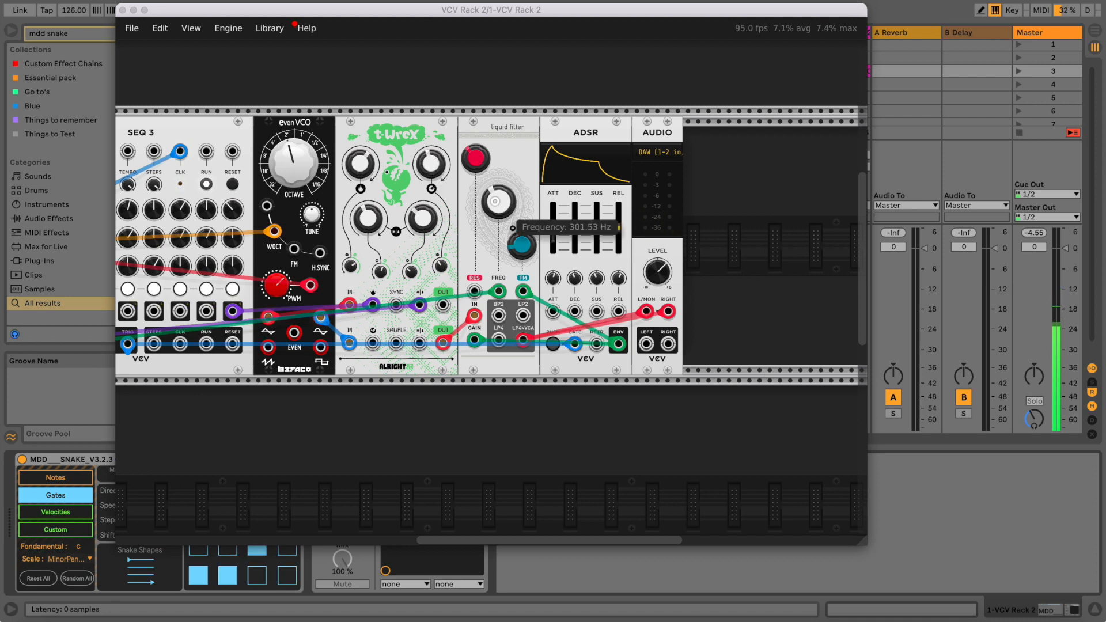
pyautogui.click(429, 159)
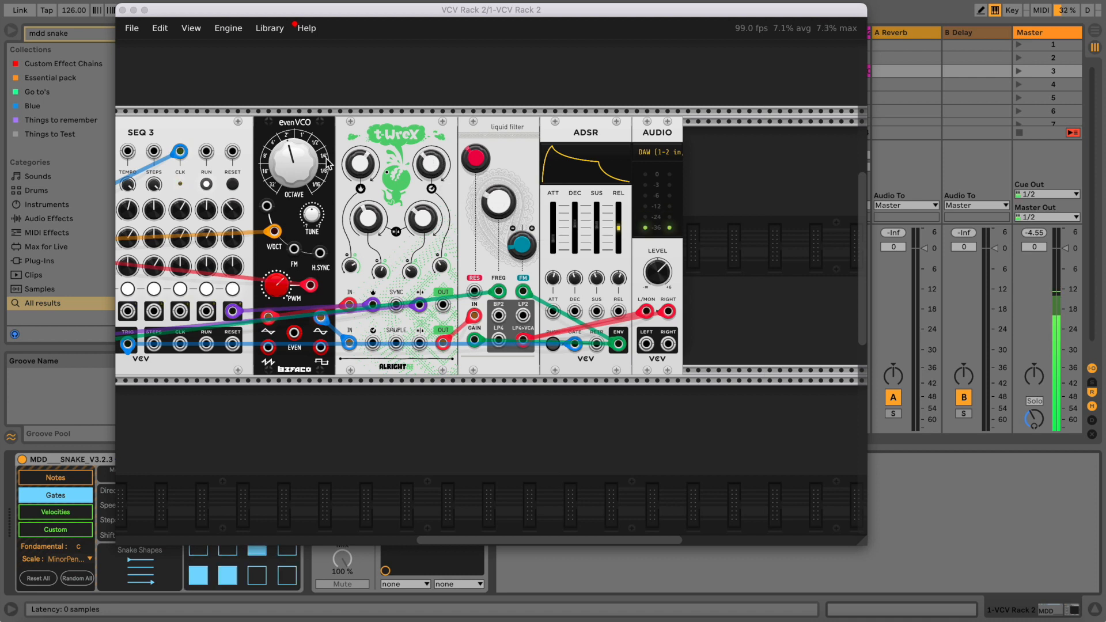
pyautogui.click(298, 161)
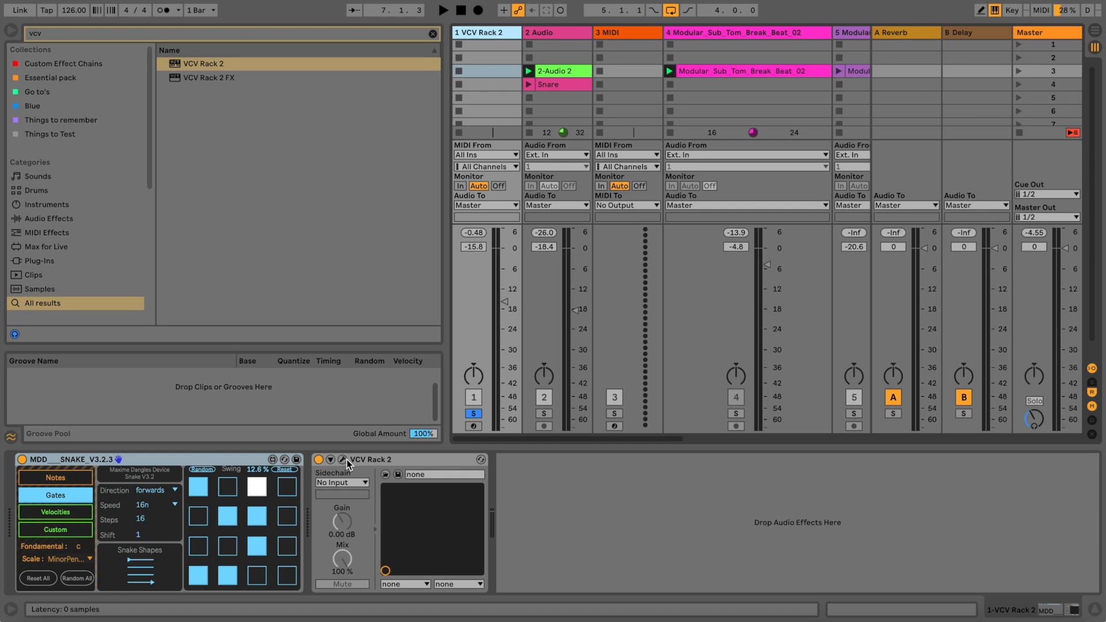
# Insert a new MIDI track beside the first track and load the VCV Rack 2 instrument onto it.
pyautogui.press('super+shift+t')
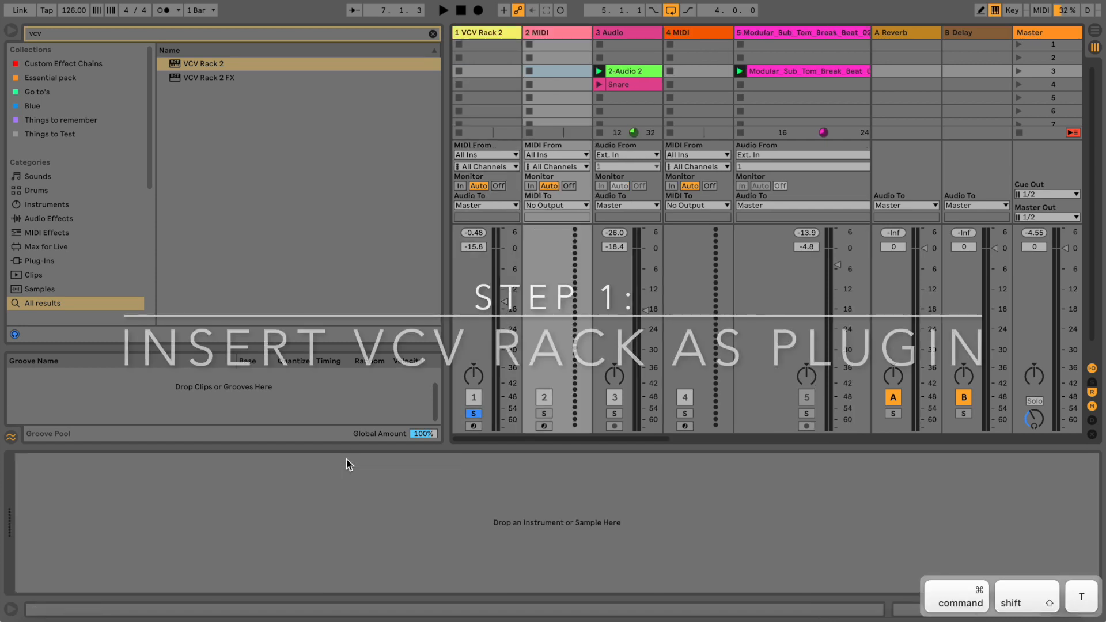
pyautogui.moveTo(226, 66); pyautogui.dragTo(657, 17)
# Spread the MIDI-CV and AUDIO modules apart in the new rack to leave space between them for other modules.
pyautogui.moveTo(412, 123); pyautogui.dragTo(831, 124)
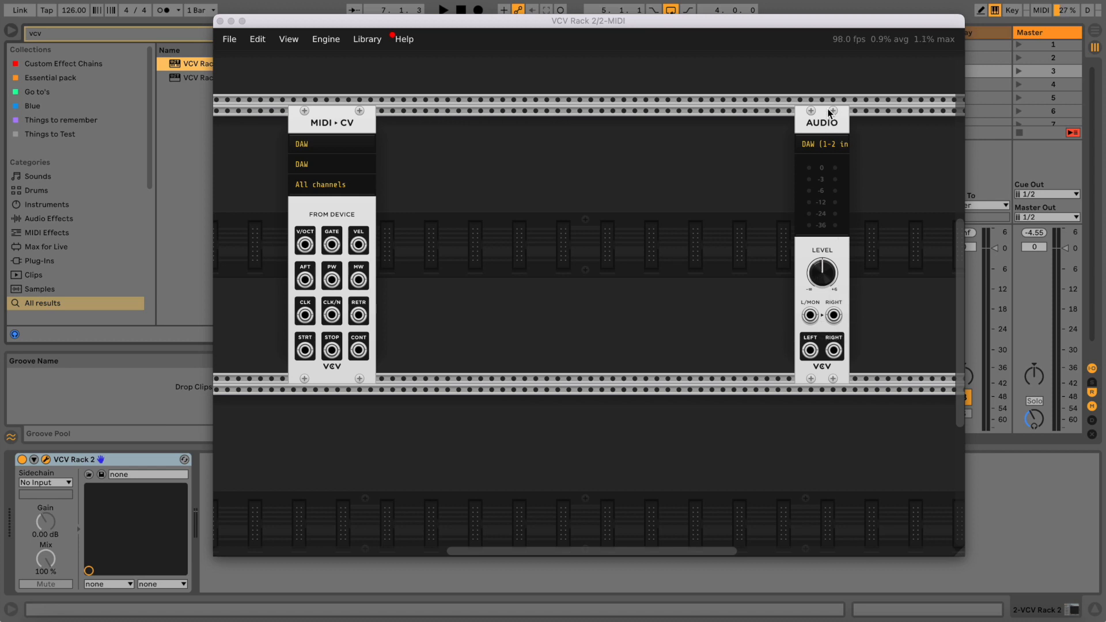
pyautogui.moveTo(824, 115); pyautogui.dragTo(845, 115)
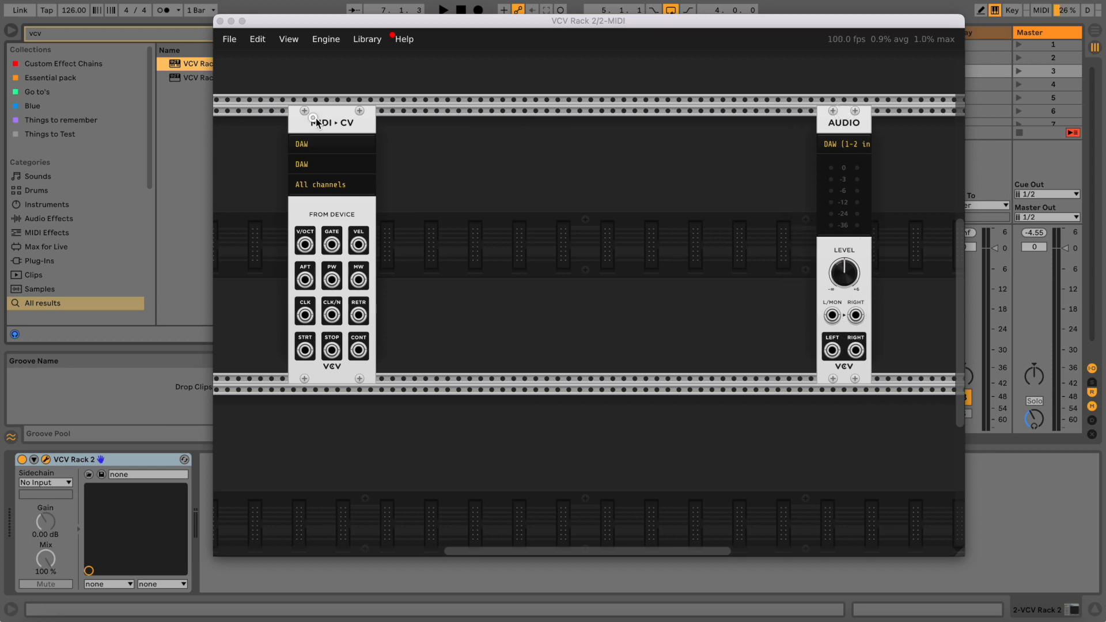
pyautogui.moveTo(310, 114); pyautogui.dragTo(299, 114)
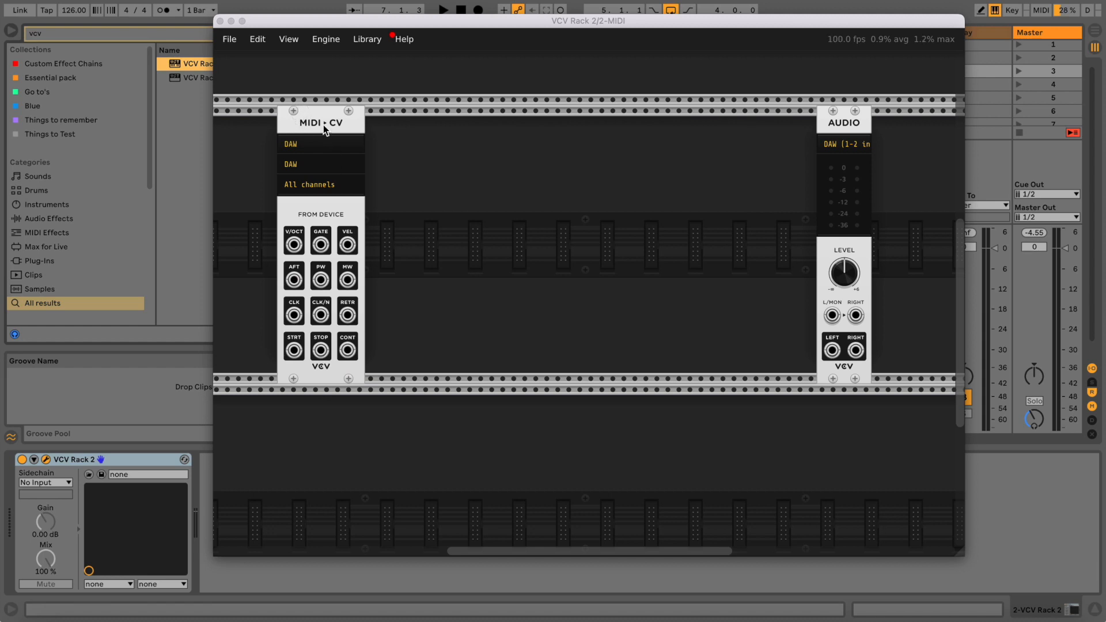
pyautogui.moveTo(324, 125)
pyautogui.mouseDown()
pyautogui.moveTo(313, 122)
pyautogui.moveTo(324, 122)
pyautogui.mouseUp()
pyautogui.moveTo(271, 20); pyautogui.dragTo(249, 30)
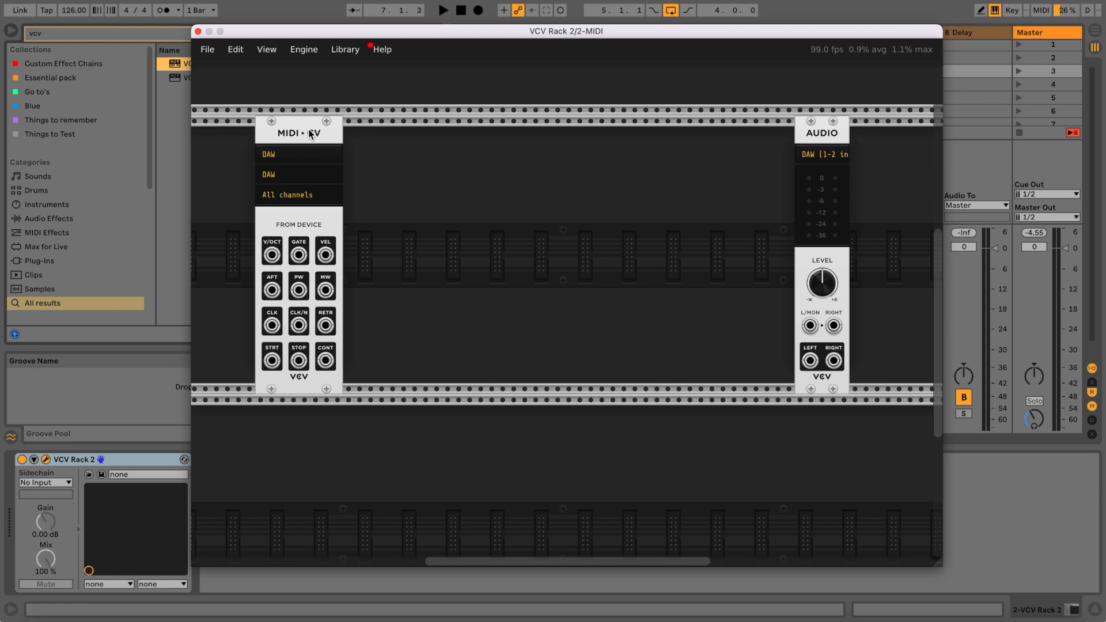
pyautogui.moveTo(334, 31)
pyautogui.mouseDown()
pyautogui.moveTo(304, 27)
pyautogui.moveTo(348, 45)
pyautogui.moveTo(321, 39)
pyautogui.moveTo(340, 39)
pyautogui.moveTo(337, 25)
pyautogui.moveTo(321, 24)
pyautogui.moveTo(321, 54)
pyautogui.moveTo(333, 18)
pyautogui.moveTo(333, 123)
pyautogui.moveTo(399, 49)
pyautogui.moveTo(359, 36)
pyautogui.moveTo(345, 72)
pyautogui.moveTo(340, 28)
pyautogui.mouseUp()
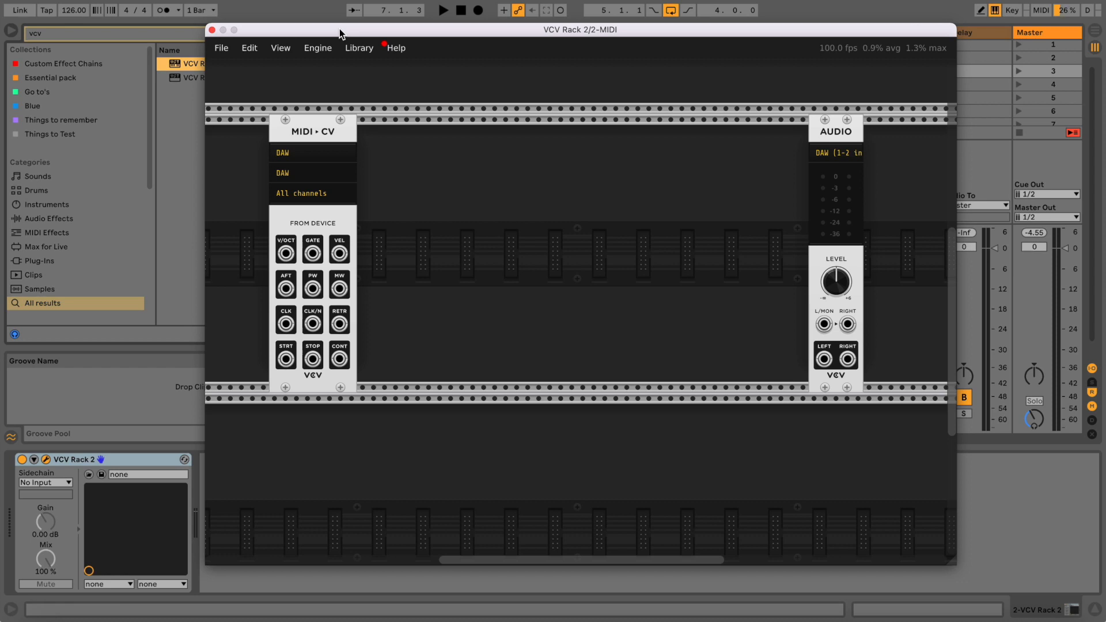
pyautogui.moveTo(340, 29); pyautogui.dragTo(340, 23)
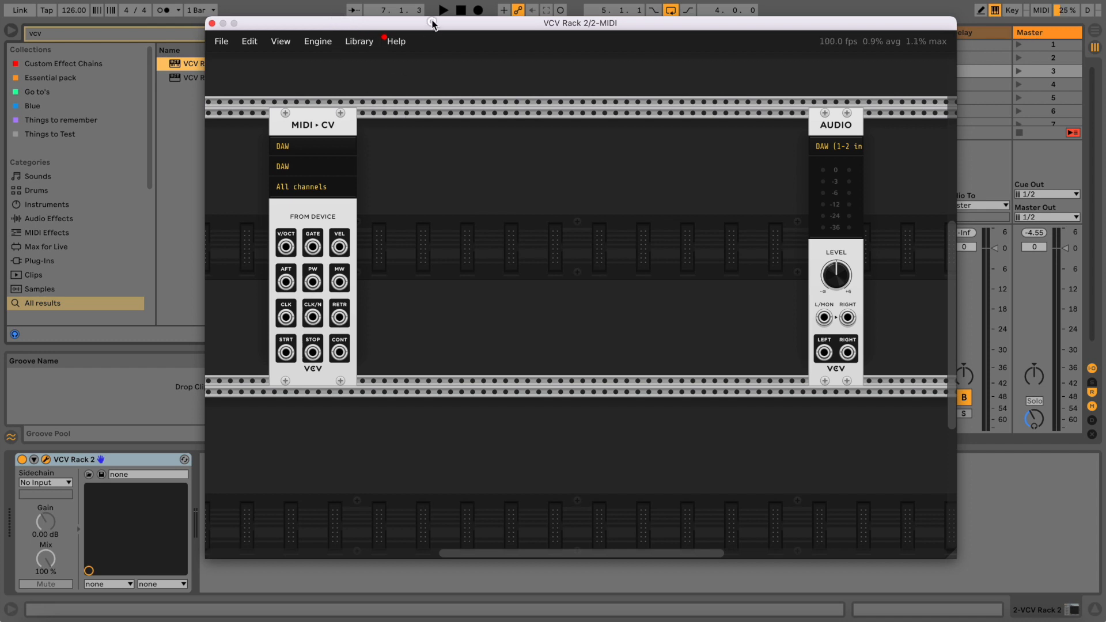
# Search the browser for "mdd snake" and load MDD___SNAKE_V3.2.3.adv in front of VCV Rack 2 on the new track.
pyautogui.moveTo(433, 23); pyautogui.dragTo(467, 63)
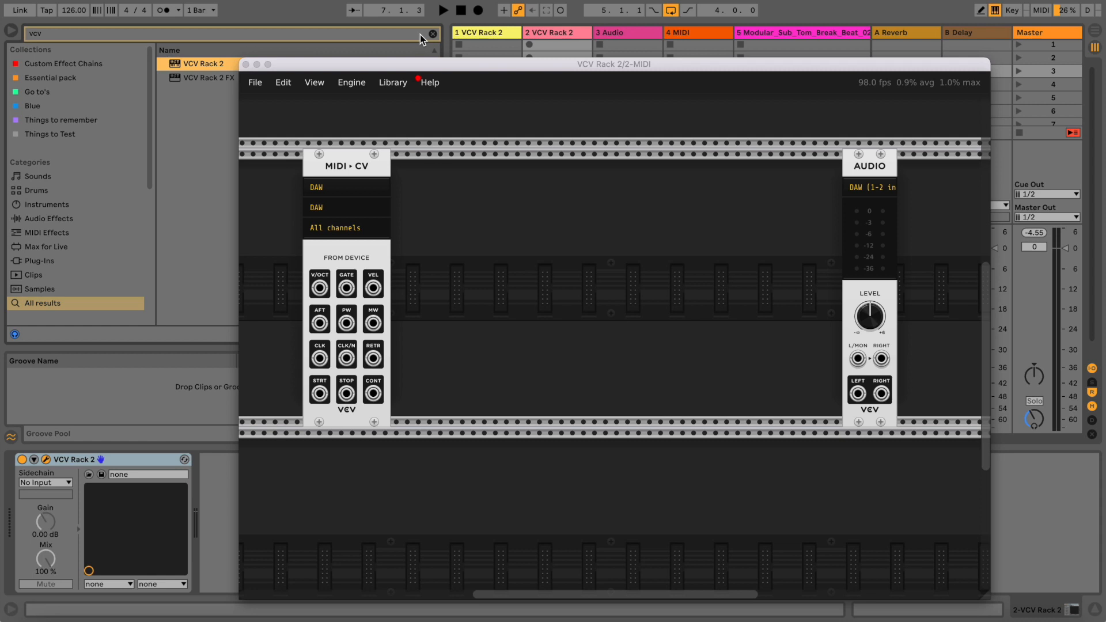
pyautogui.click(430, 34)
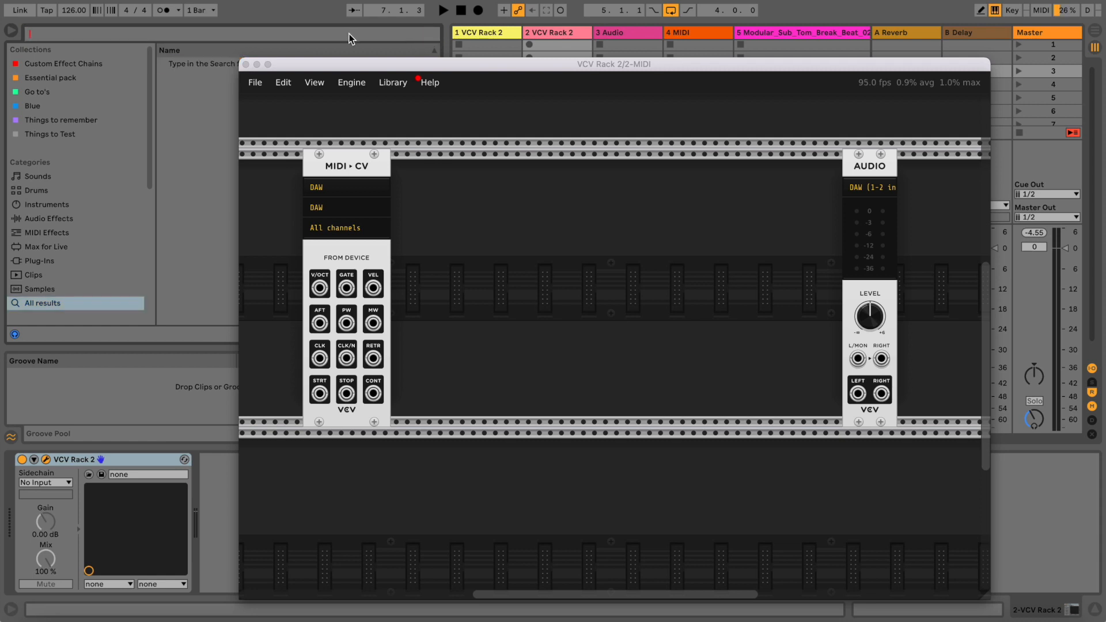
pyautogui.write('m')
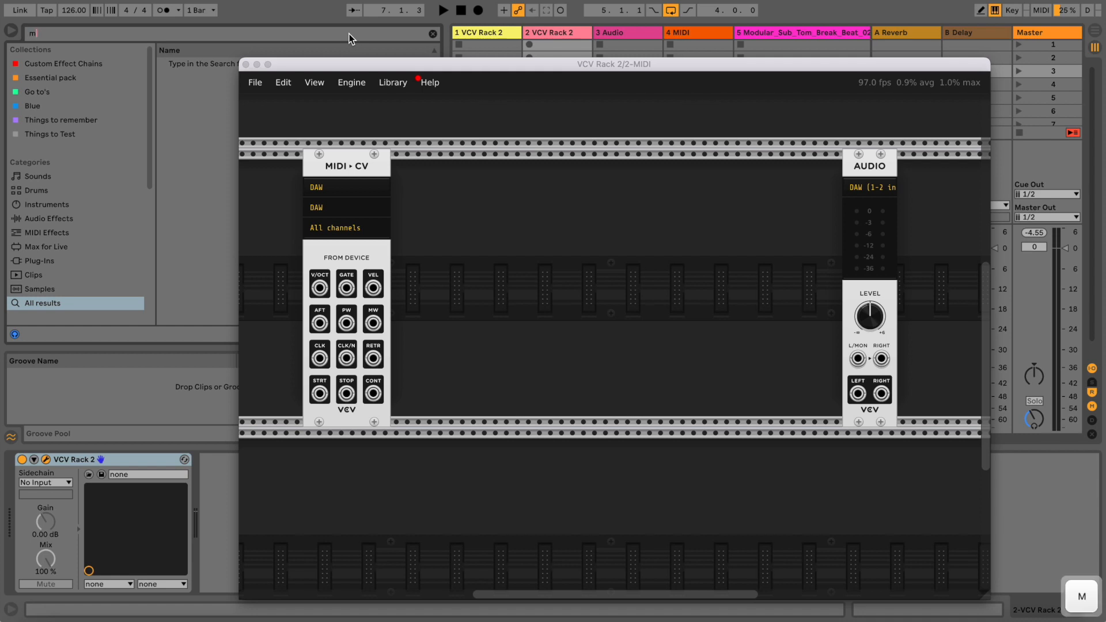
pyautogui.write('md')
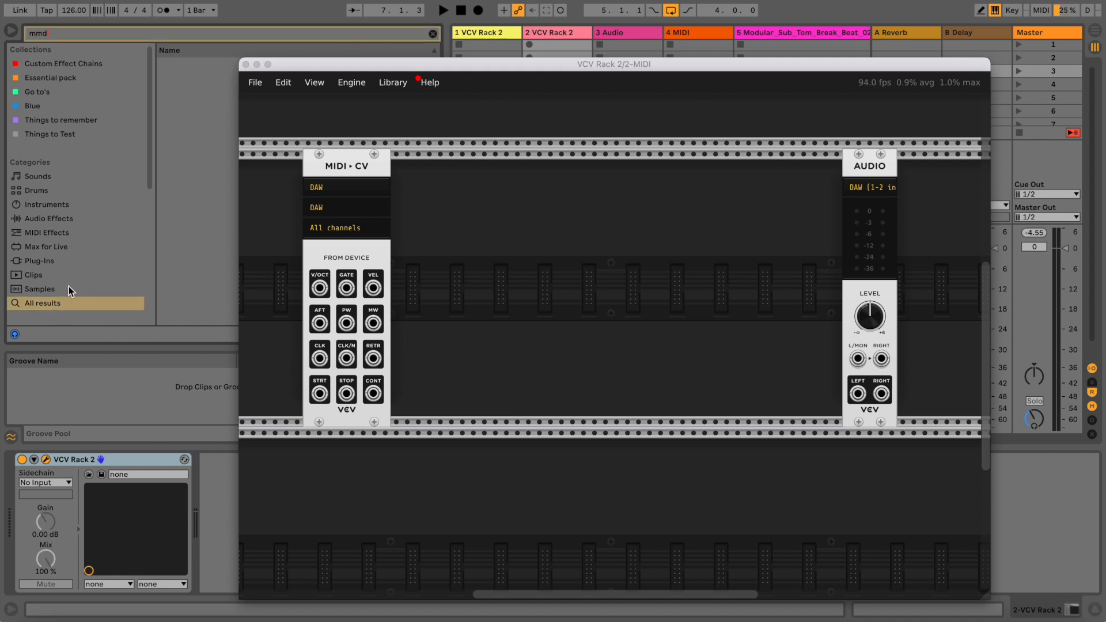
pyautogui.scroll(-1, 67, 286)
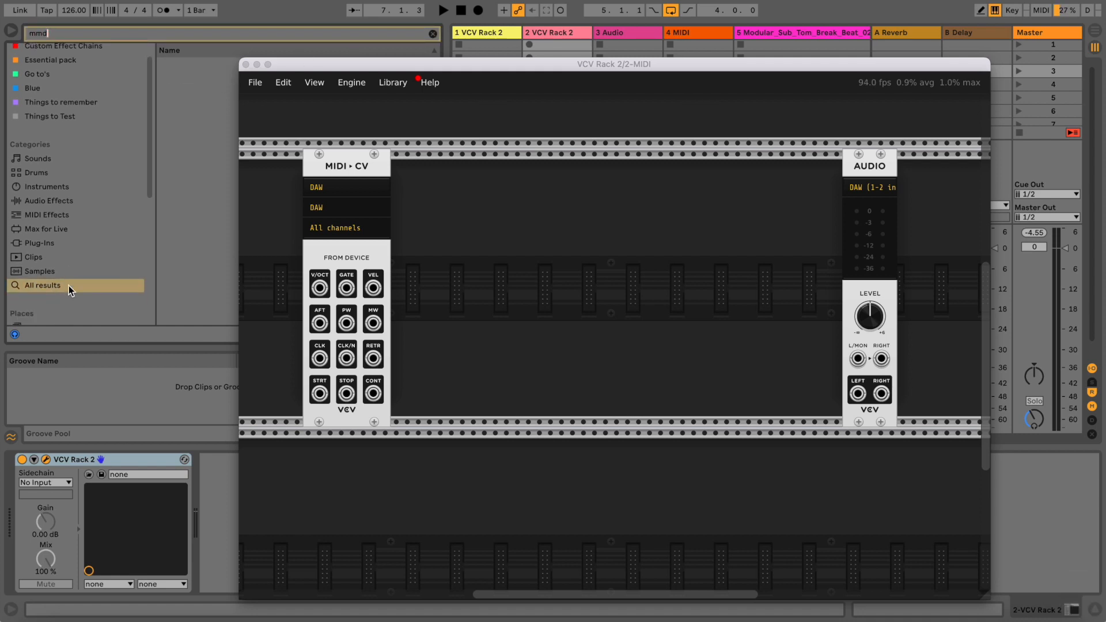
pyautogui.doubleClick(83, 37)
pyautogui.write('mdd snake')
pyautogui.moveTo(275, 57); pyautogui.dragTo(371, 49)
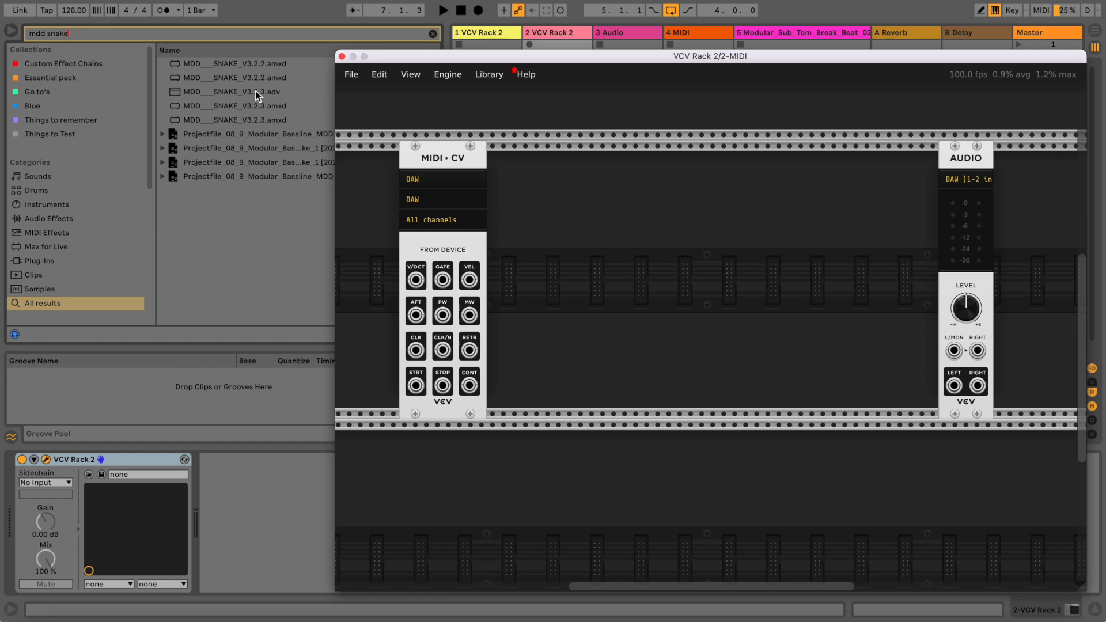
pyautogui.moveTo(256, 93); pyautogui.dragTo(95, 458)
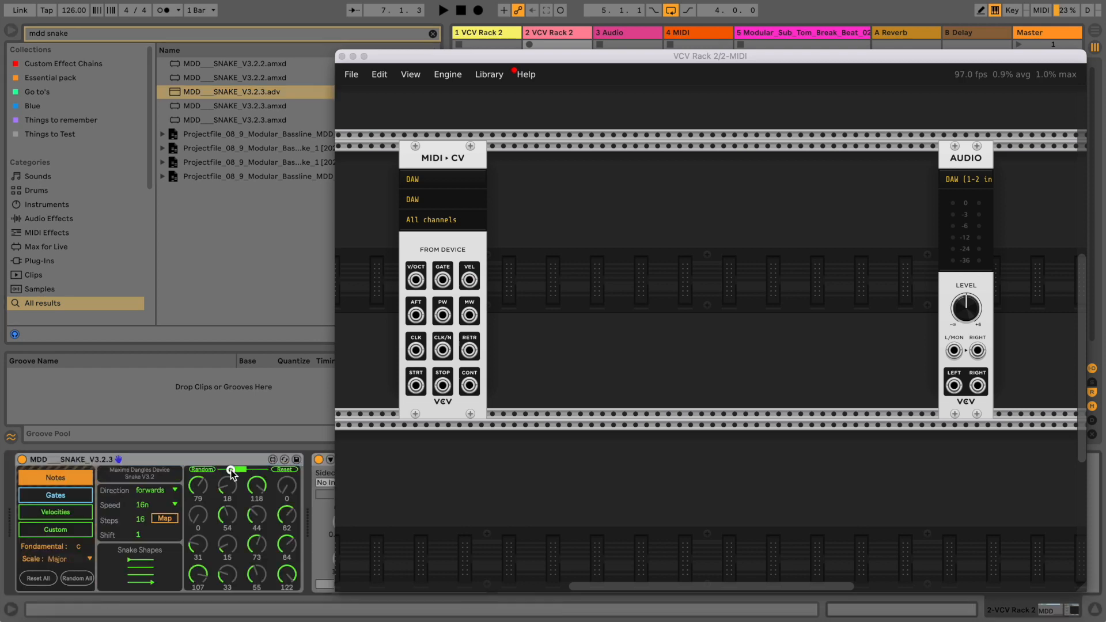
# Randomize the Snake sequencer's gates with 11.0 % swing and set its scale to HarmonicMinor.
pyautogui.click(68, 497)
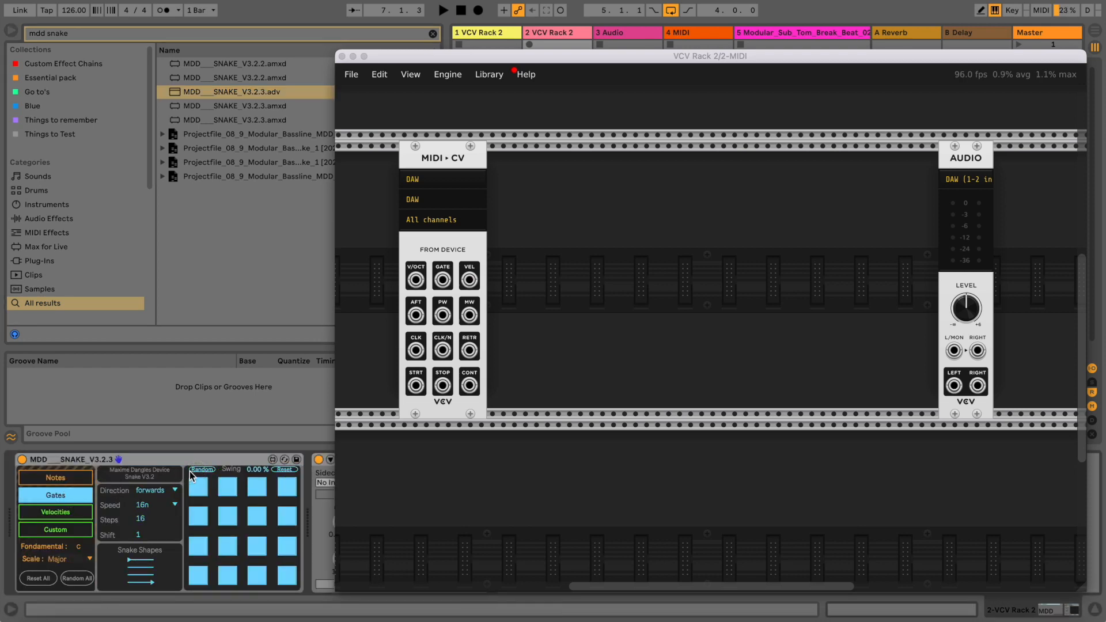
pyautogui.click(192, 473)
pyautogui.moveTo(257, 470); pyautogui.dragTo(259, 461)
pyautogui.click(64, 559)
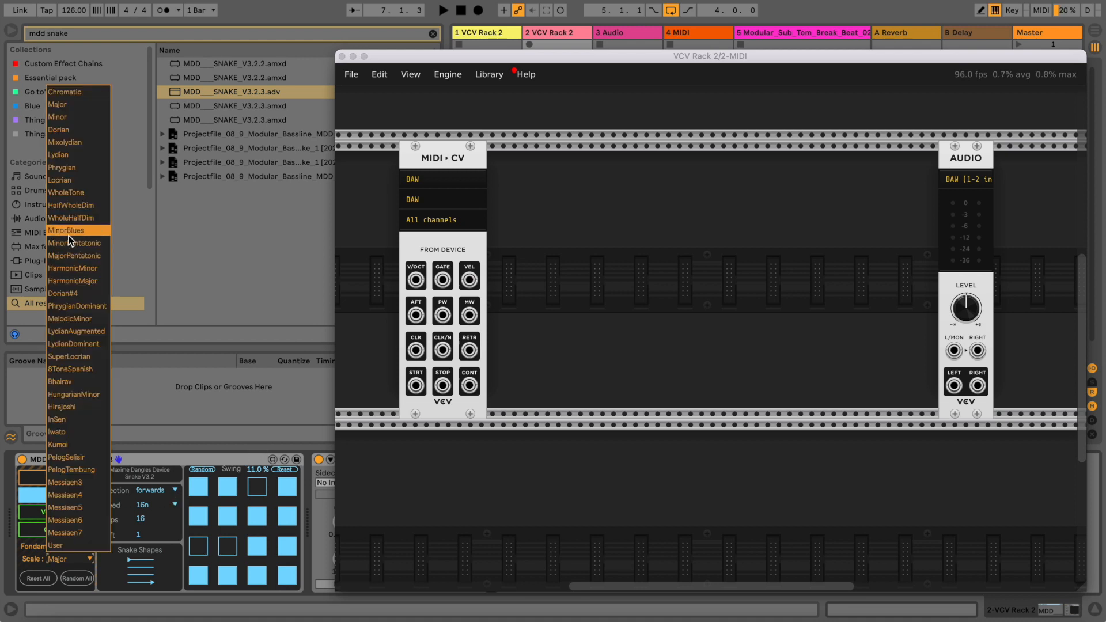
pyautogui.click(80, 269)
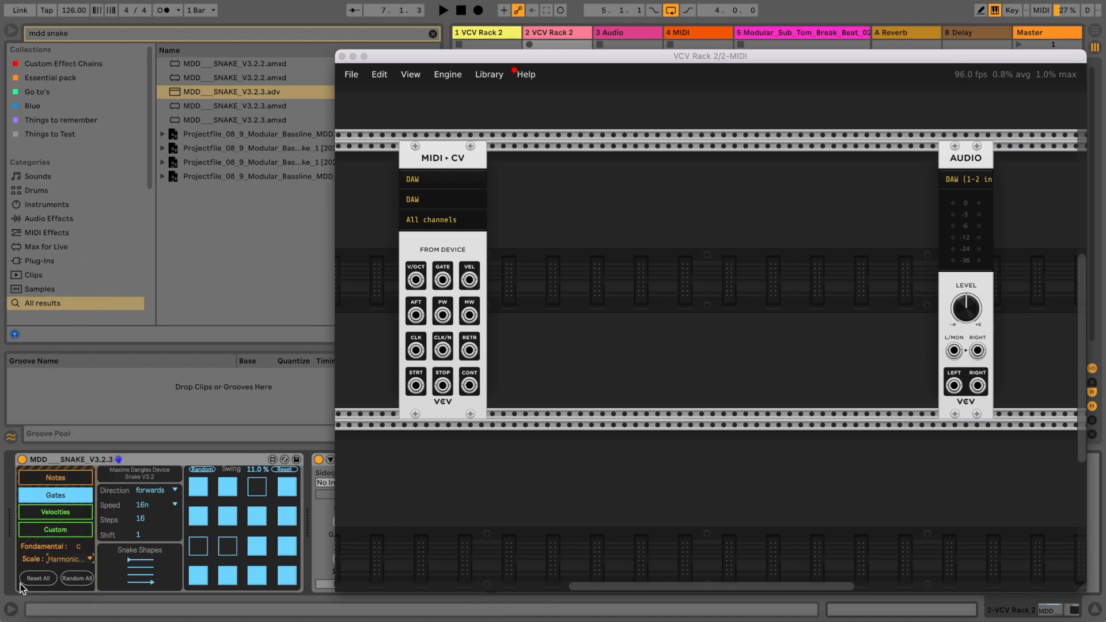
# Limit the Snake's random note range to a narrow low band and randomize the notes of its 16 steps.
pyautogui.click(57, 479)
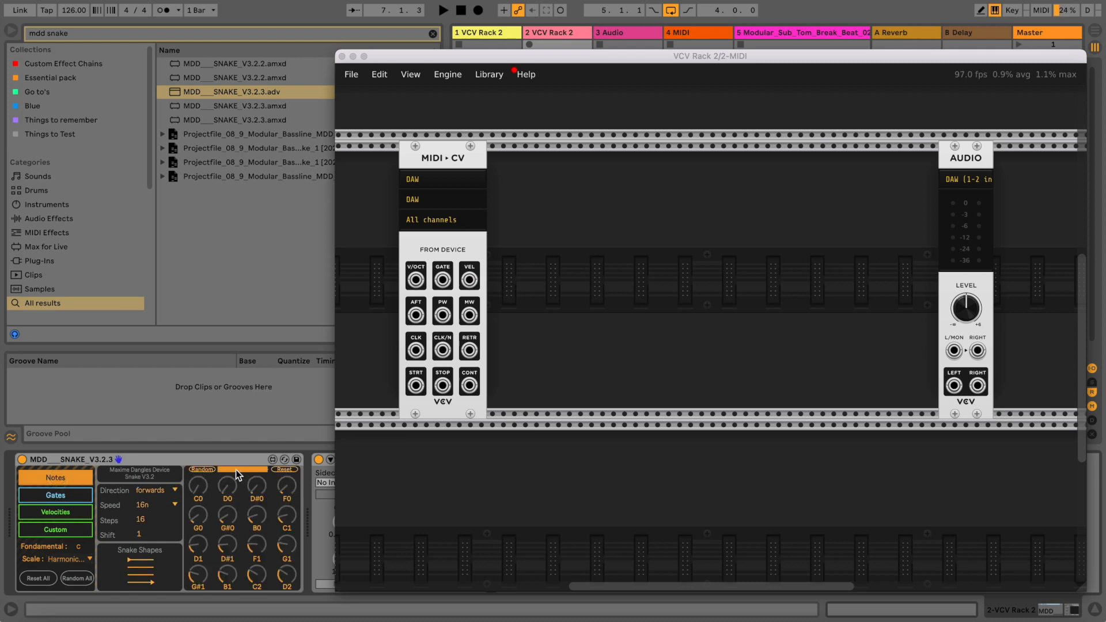
pyautogui.click(219, 469)
pyautogui.moveTo(233, 469); pyautogui.dragTo(212, 466)
pyautogui.moveTo(227, 470); pyautogui.dragTo(269, 471)
pyautogui.click(261, 469)
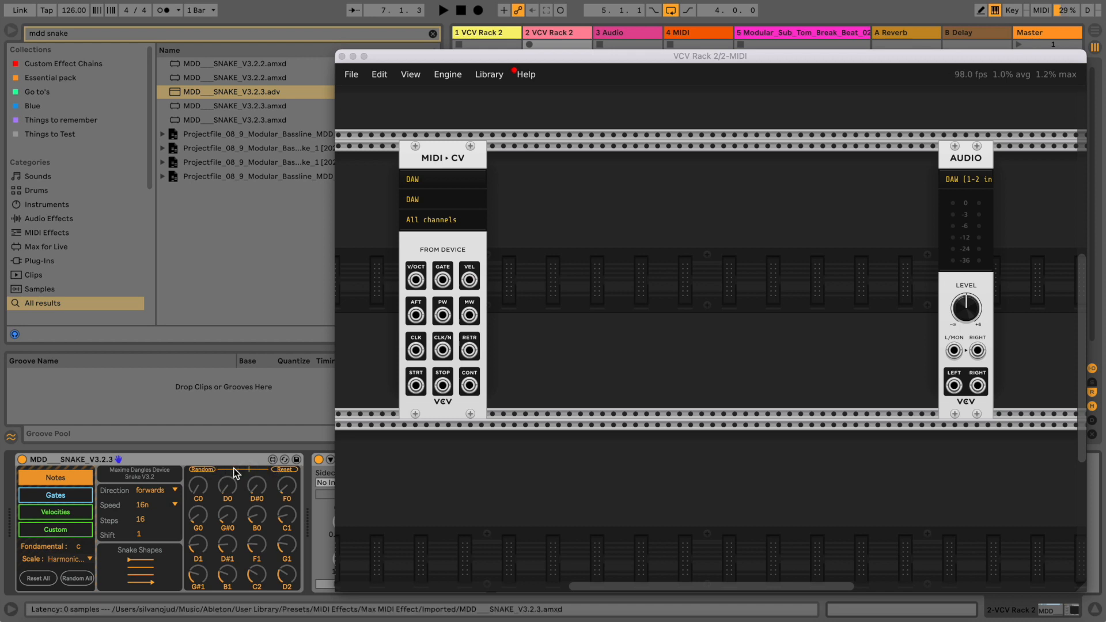
pyautogui.moveTo(233, 469)
pyautogui.mouseDown()
pyautogui.moveTo(174, 469)
pyautogui.moveTo(219, 468)
pyautogui.mouseUp()
pyautogui.click(202, 469)
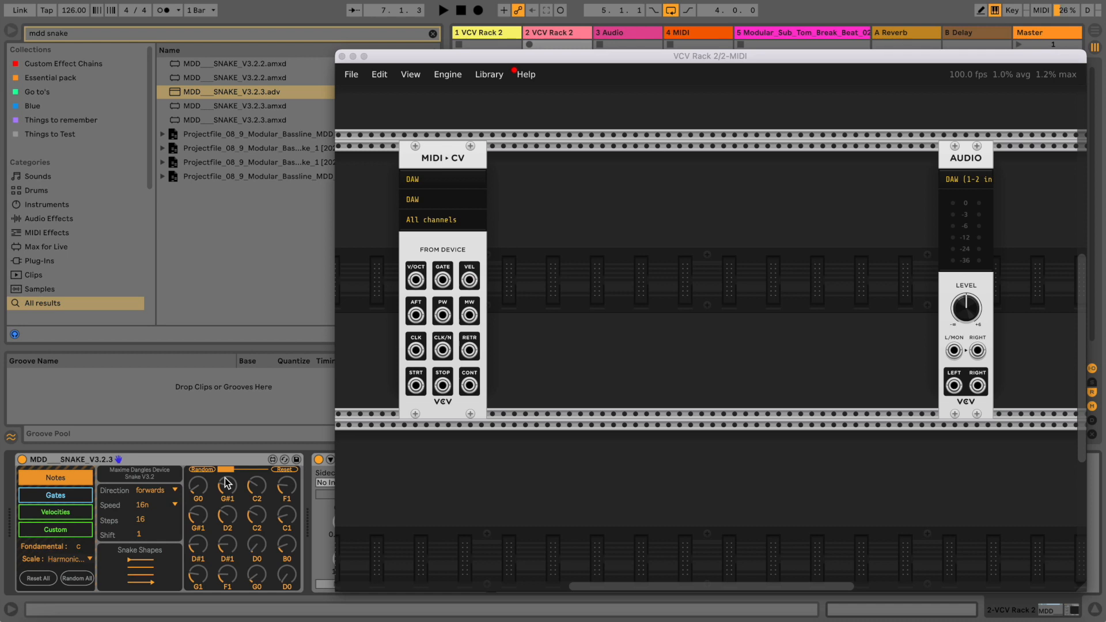
# Randomize the Snake's gates again, compare them with its notes, and randomize the velocities of all steps.
pyautogui.click(24, 496)
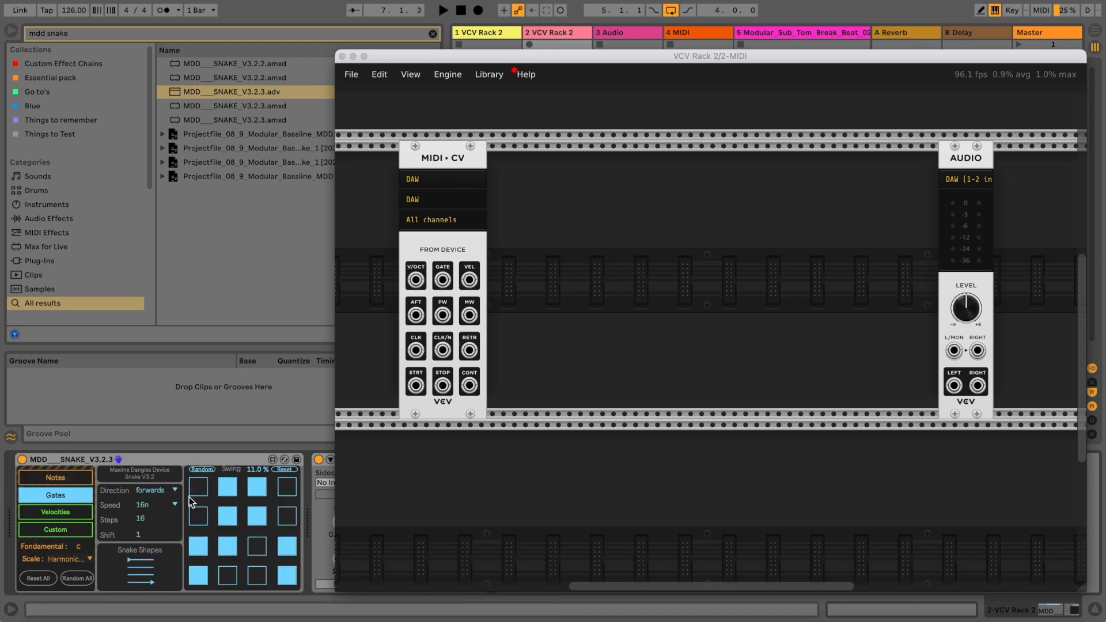
pyautogui.click(57, 477)
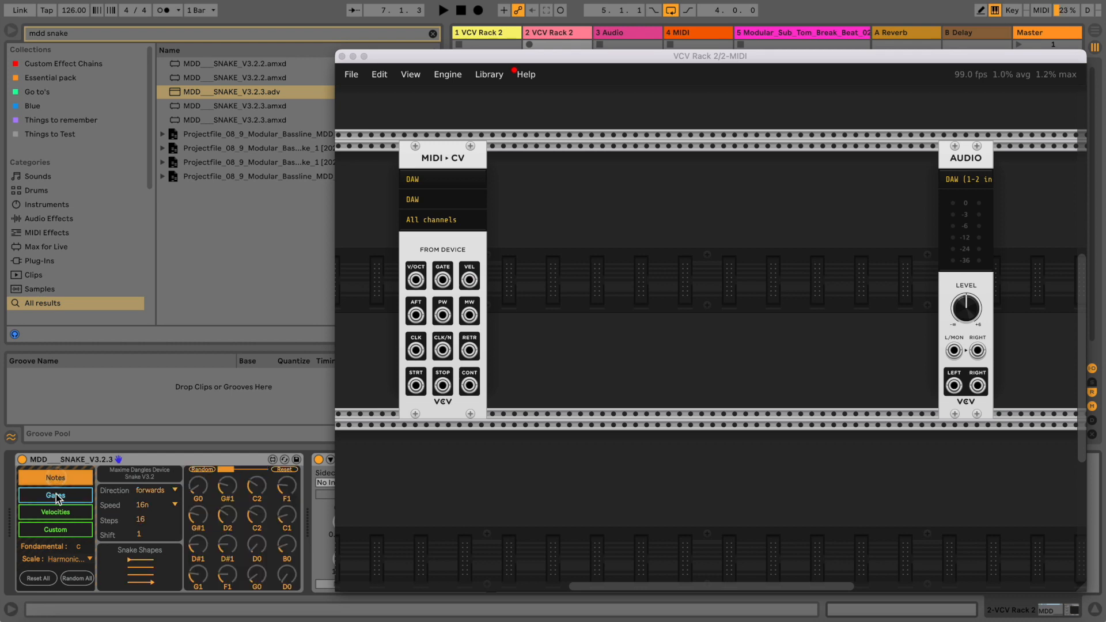
pyautogui.click(56, 495)
pyautogui.click(56, 477)
pyautogui.click(56, 490)
pyautogui.click(63, 512)
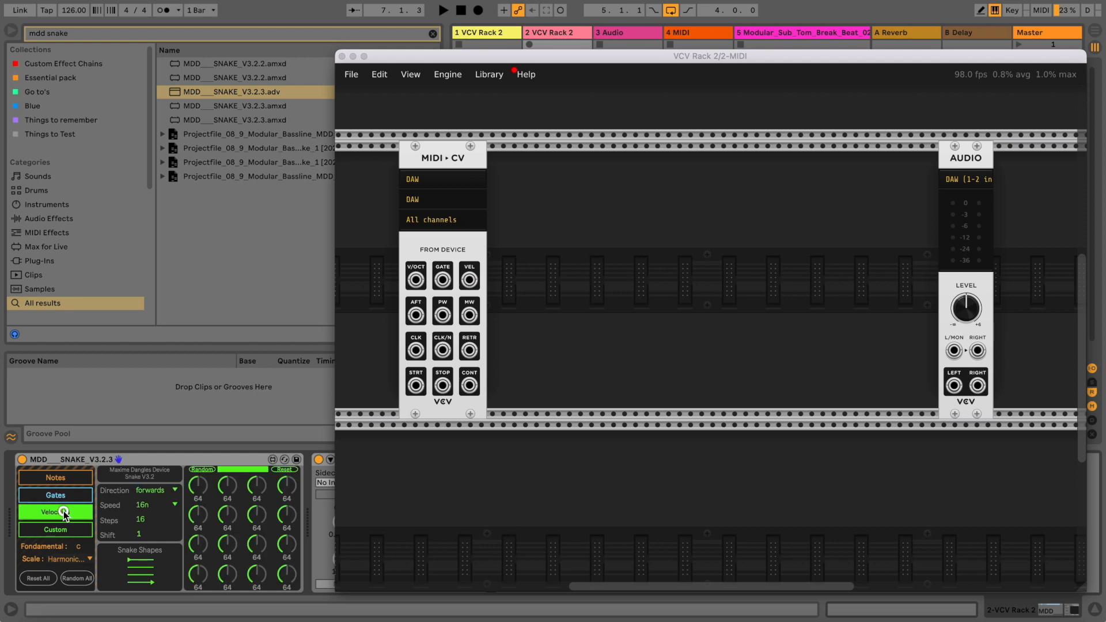
pyautogui.click(205, 471)
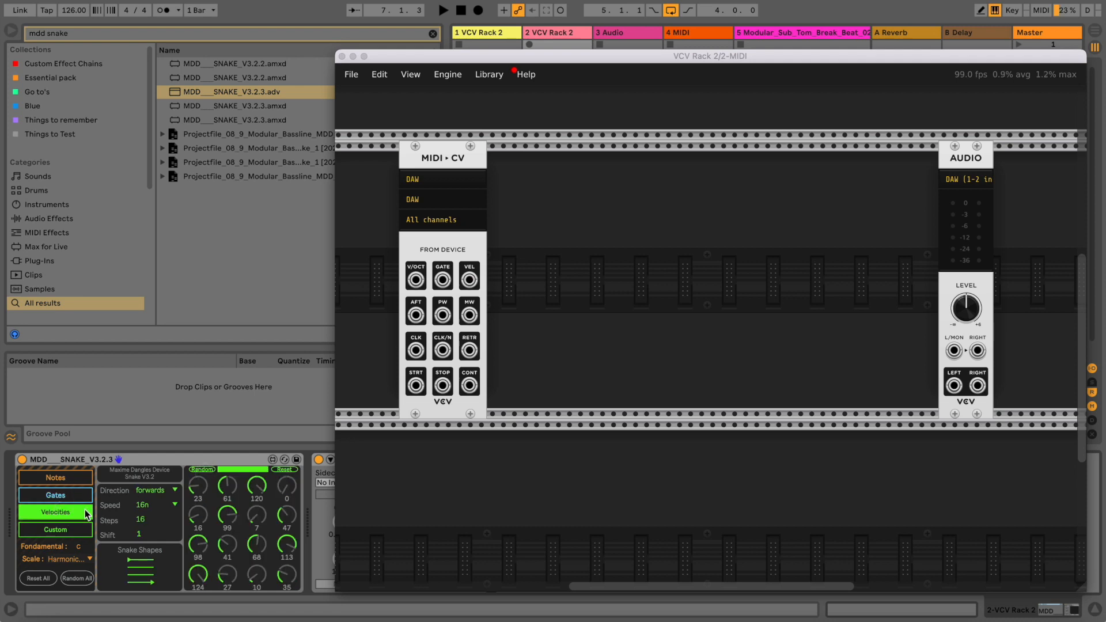
# Return the Snake to its Notes page, toggle playback, and move the VCV Rack window for track 2 into place.
pyautogui.click(72, 479)
pyautogui.click(210, 460)
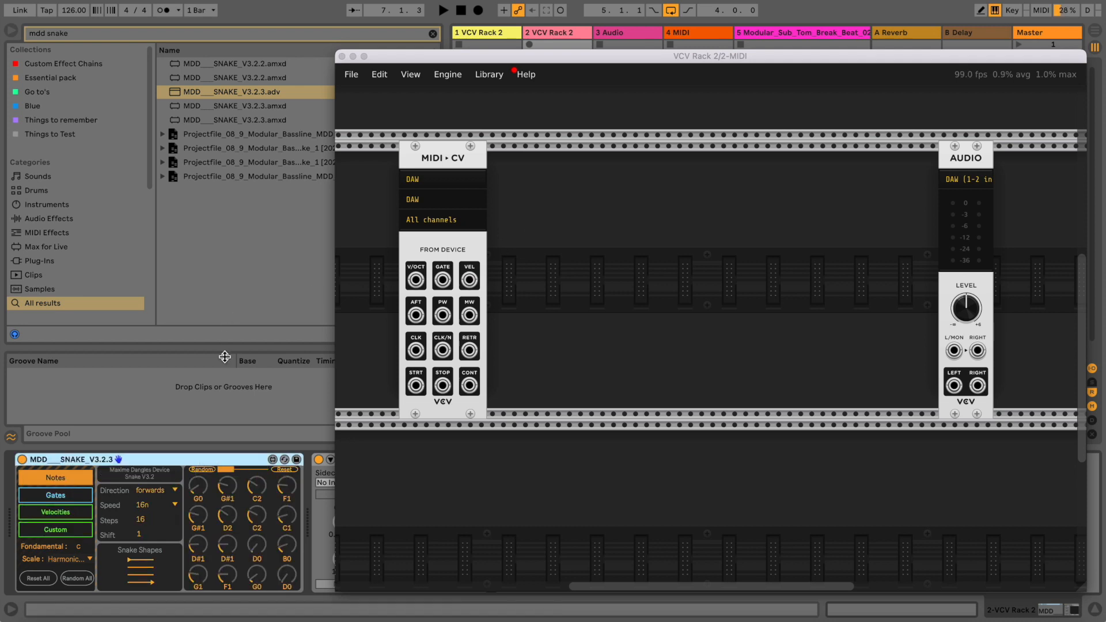
pyautogui.press('space')
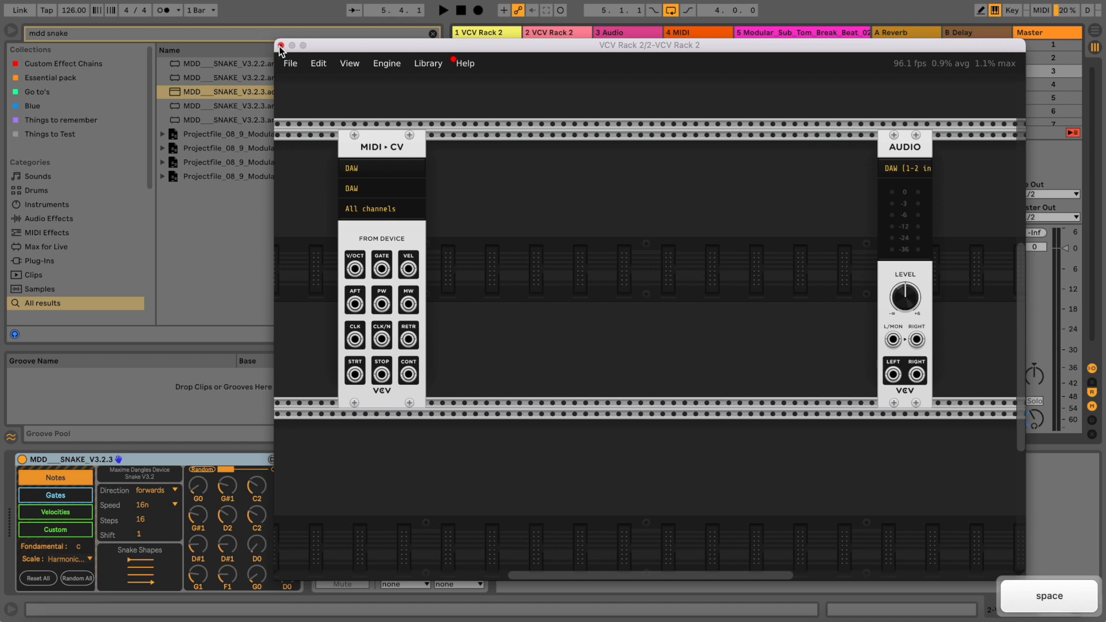
pyautogui.moveTo(443, 48); pyautogui.dragTo(401, 37)
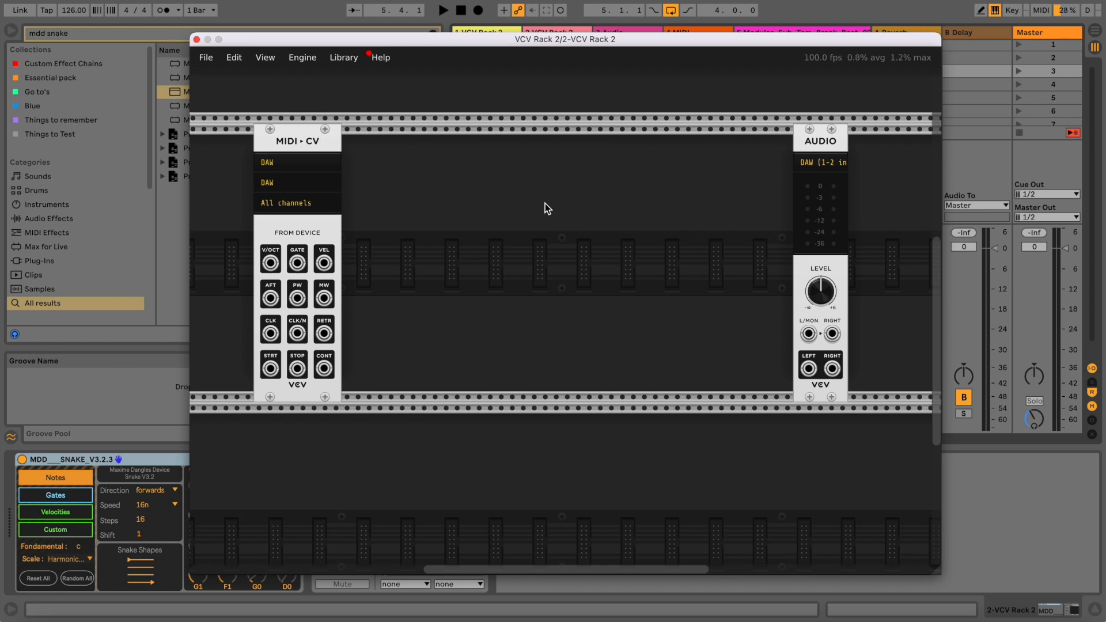
# Search the module browser for "befaco" and place an EvenVCO between the MIDI-CV and Audio modules.
pyautogui.press('Return')
pyautogui.click(529, 199)
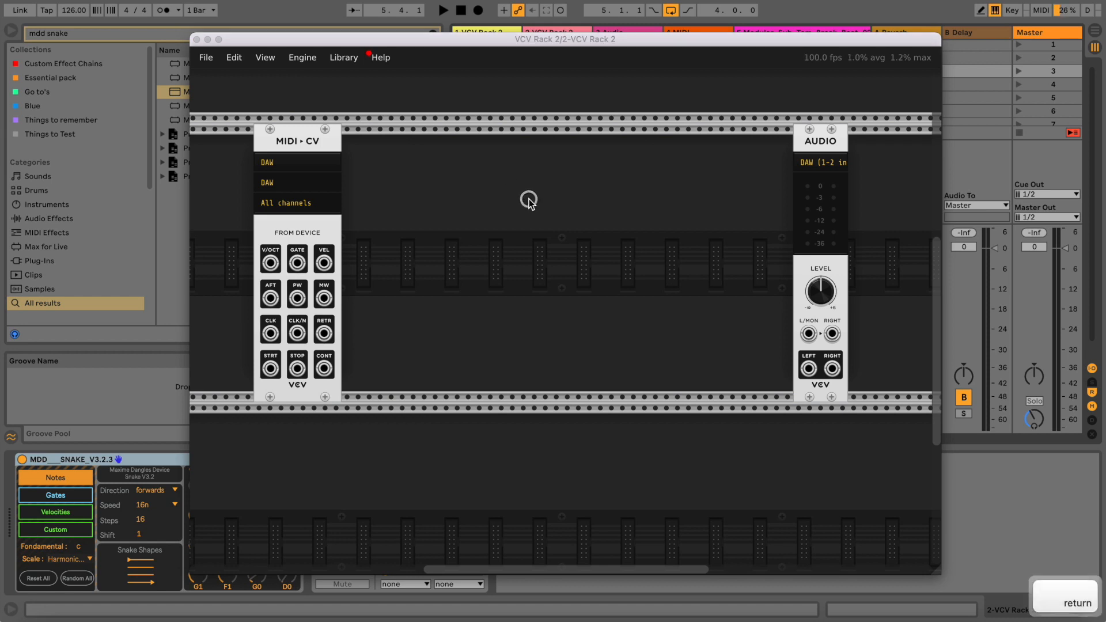
pyautogui.click(479, 209)
pyautogui.click(479, 209)
pyautogui.press('Return')
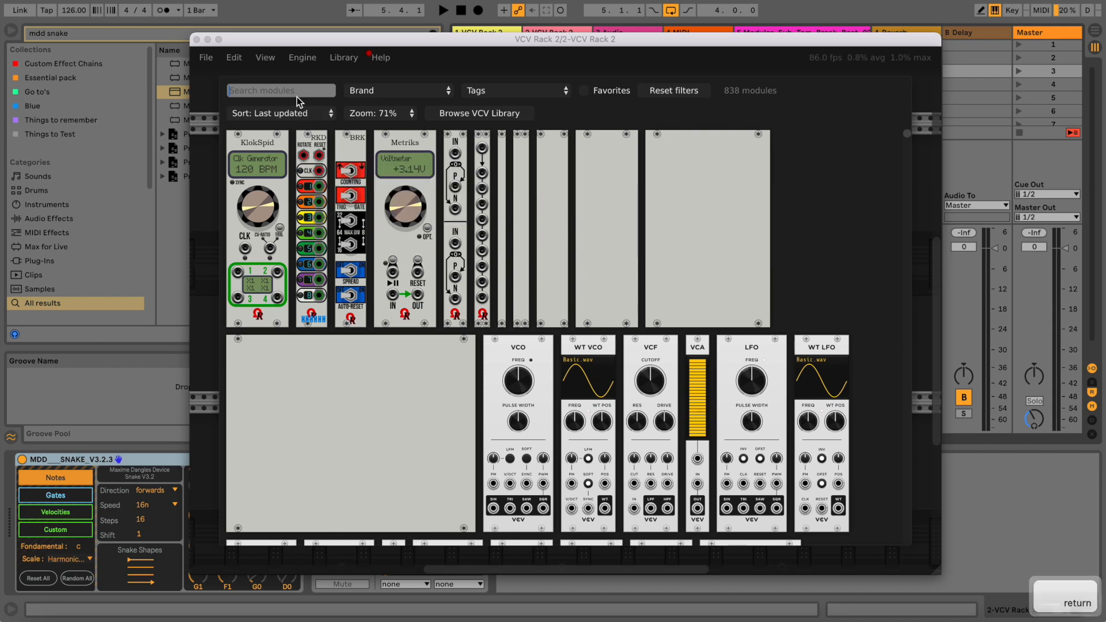
pyautogui.write('befaco')
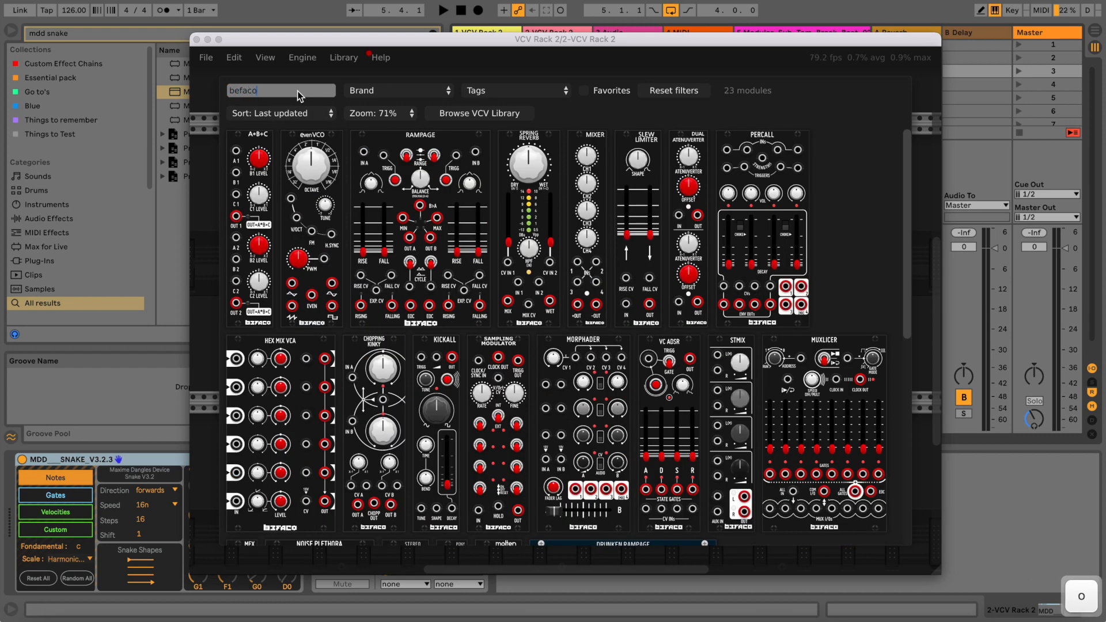
pyautogui.moveTo(311, 155); pyautogui.dragTo(567, 148)
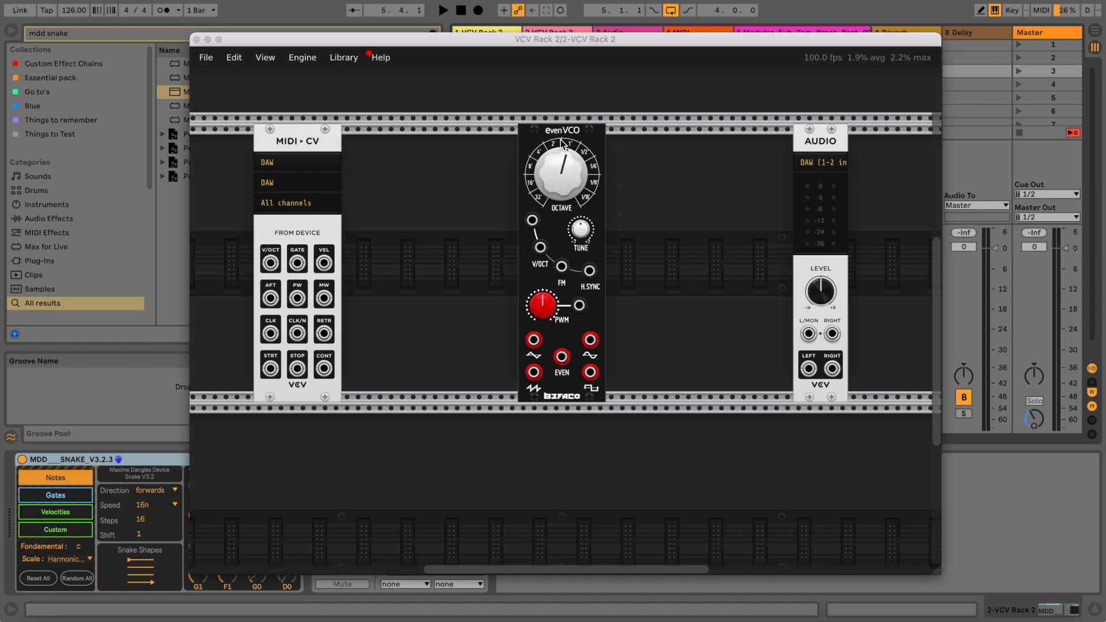
pyautogui.moveTo(558, 137); pyautogui.dragTo(597, 135)
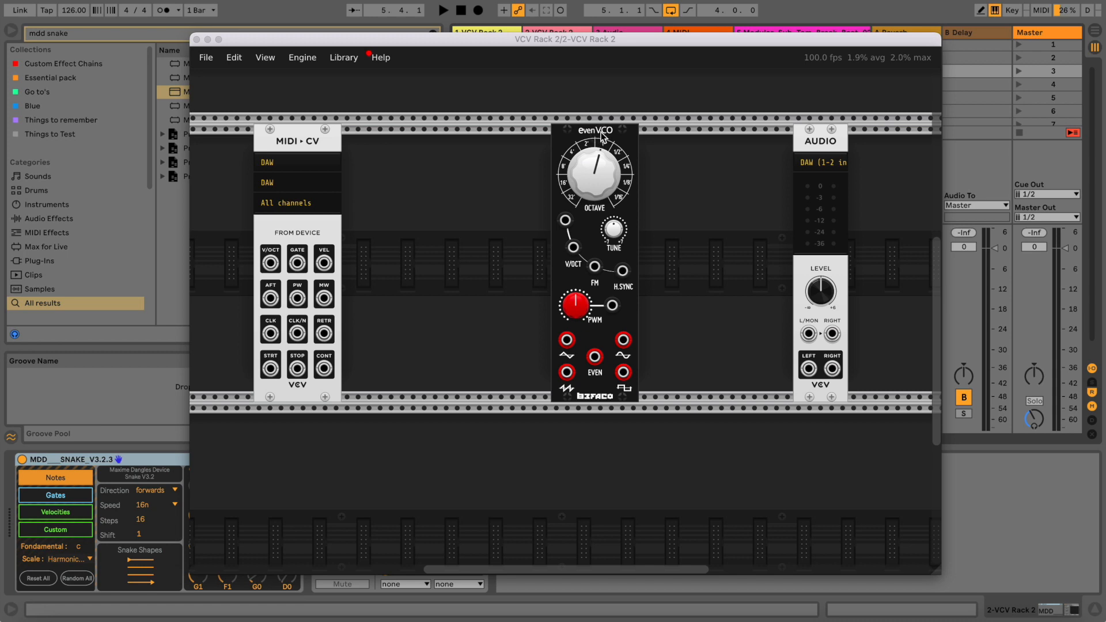
pyautogui.moveTo(601, 136); pyautogui.dragTo(579, 136)
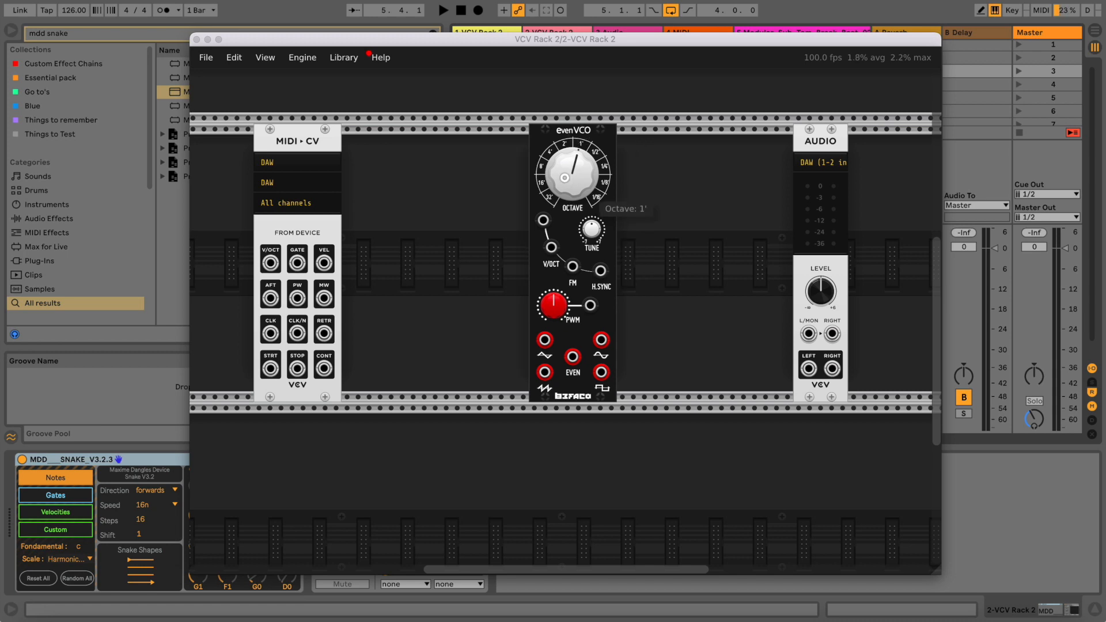
# Lower the EvenVCO's octave and reposition the module midway between the MIDI-CV and Audio modules.
pyautogui.moveTo(510, 39)
pyautogui.mouseDown()
pyautogui.moveTo(500, 31)
pyautogui.moveTo(518, 36)
pyautogui.mouseUp()
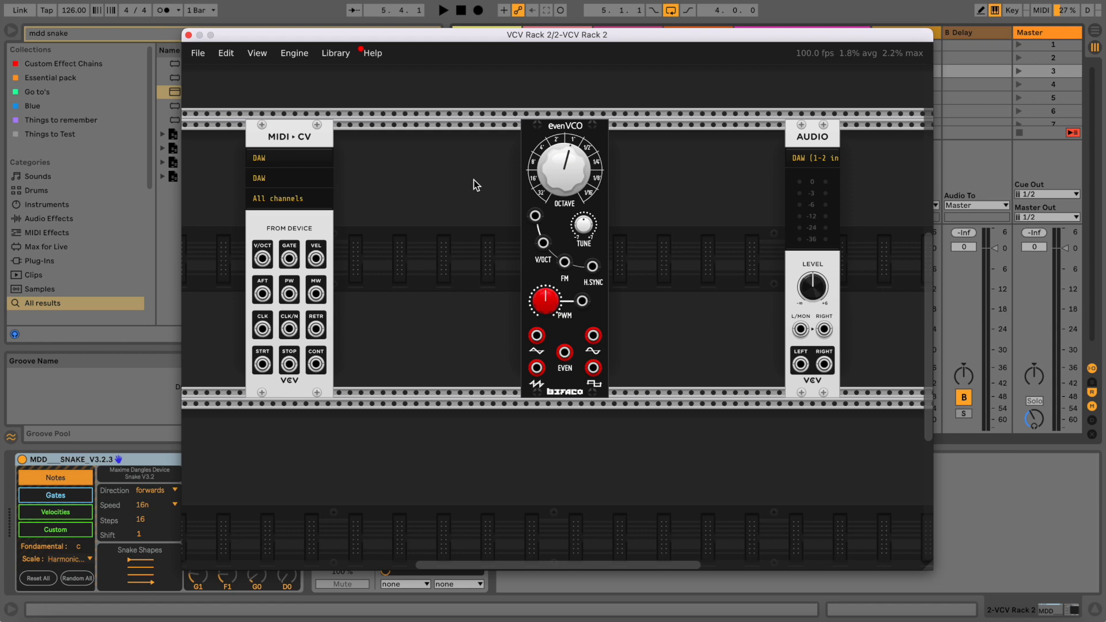
pyautogui.moveTo(562, 162); pyautogui.dragTo(562, 177)
pyautogui.moveTo(562, 133); pyautogui.dragTo(588, 128)
pyautogui.moveTo(530, 166)
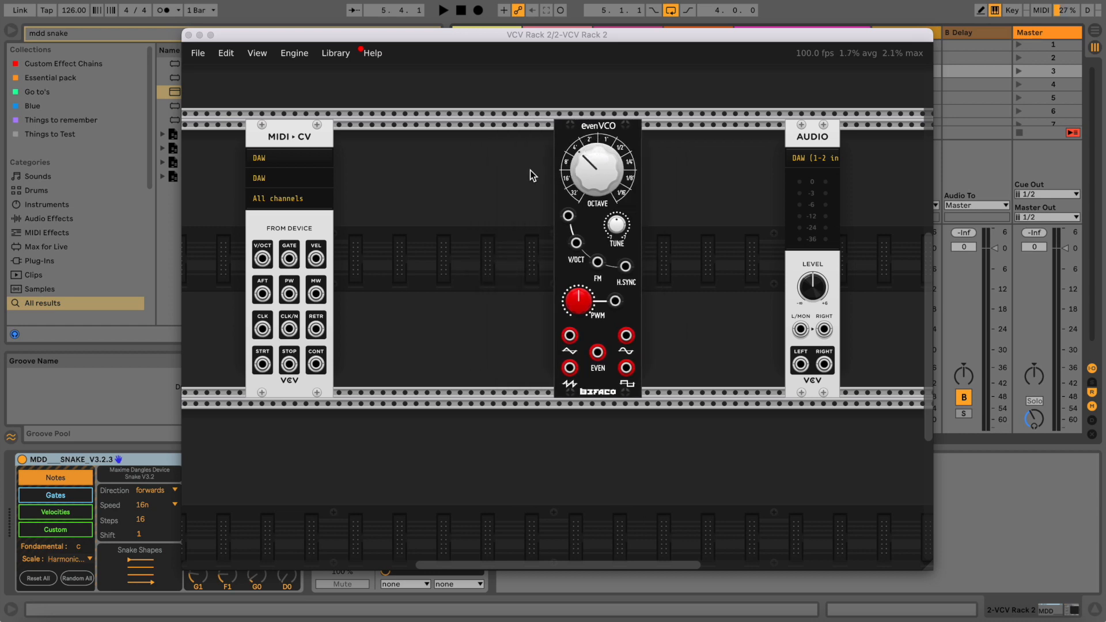
pyautogui.moveTo(588, 129); pyautogui.dragTo(529, 151)
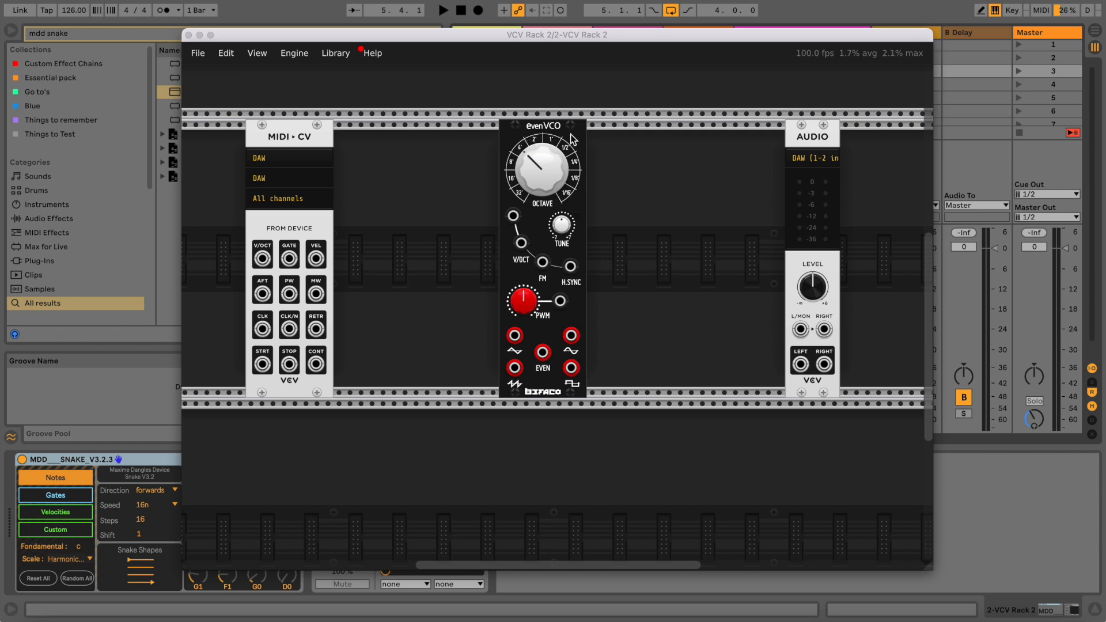
pyautogui.moveTo(542, 133); pyautogui.dragTo(573, 133)
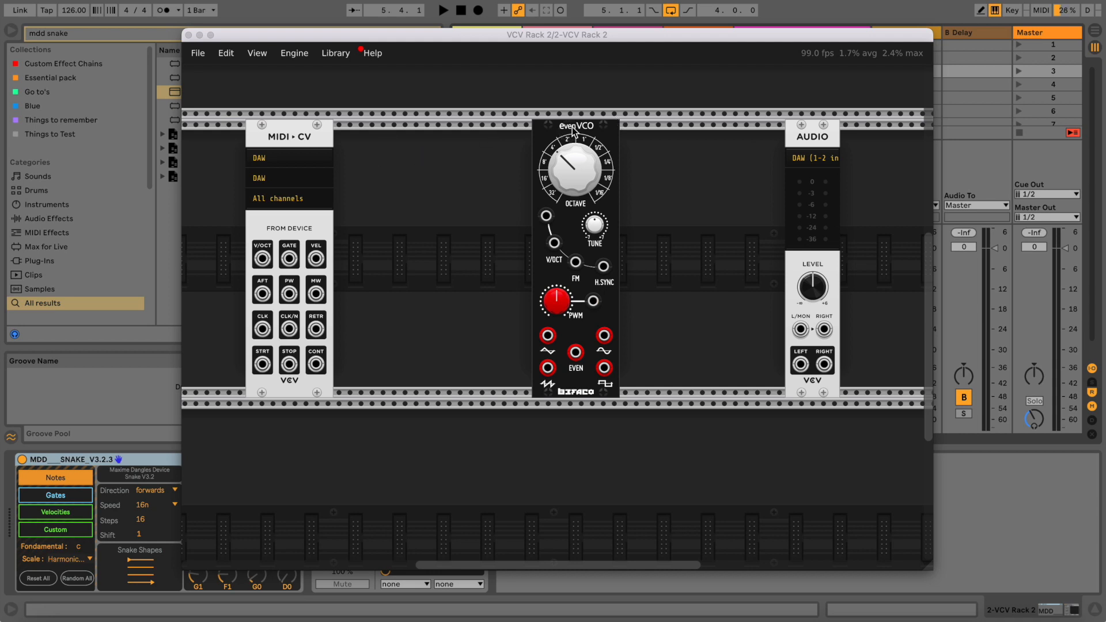
pyautogui.click(83, 459)
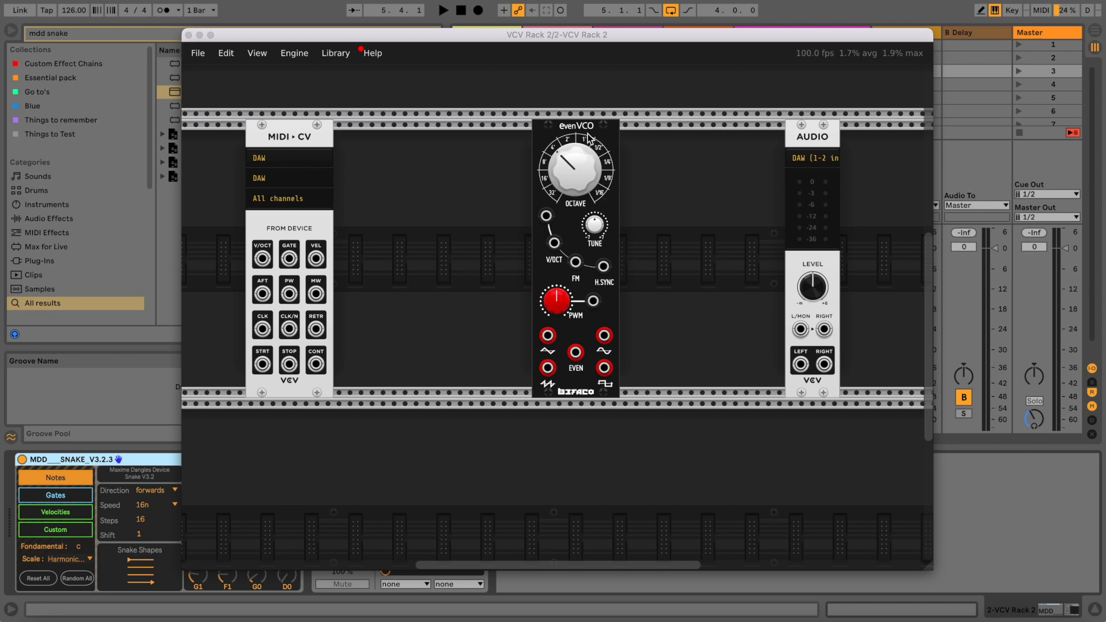
pyautogui.moveTo(579, 134); pyautogui.dragTo(633, 134)
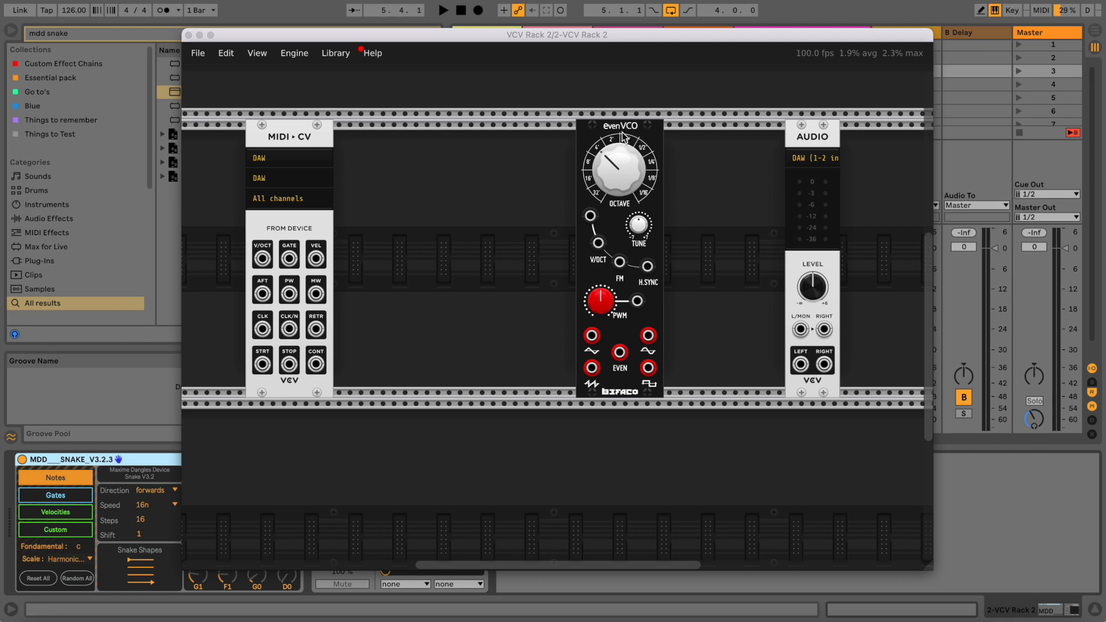
pyautogui.moveTo(611, 136); pyautogui.dragTo(578, 132)
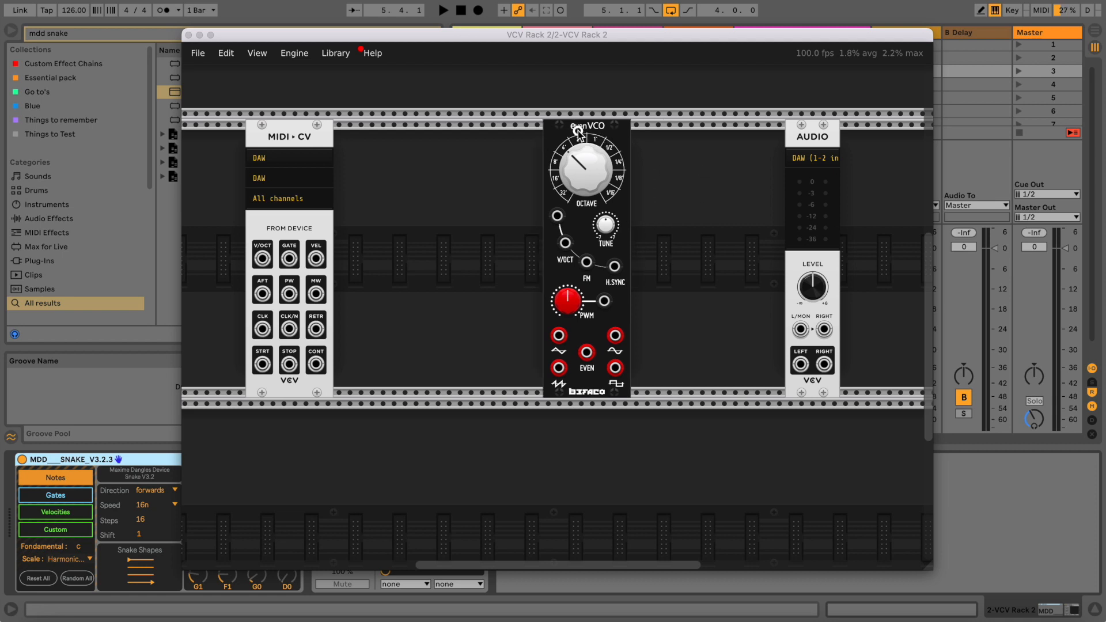
# Search the module browser for "rip" and add the Liquid Filter beside the EvenVCO.
pyautogui.press('Return')
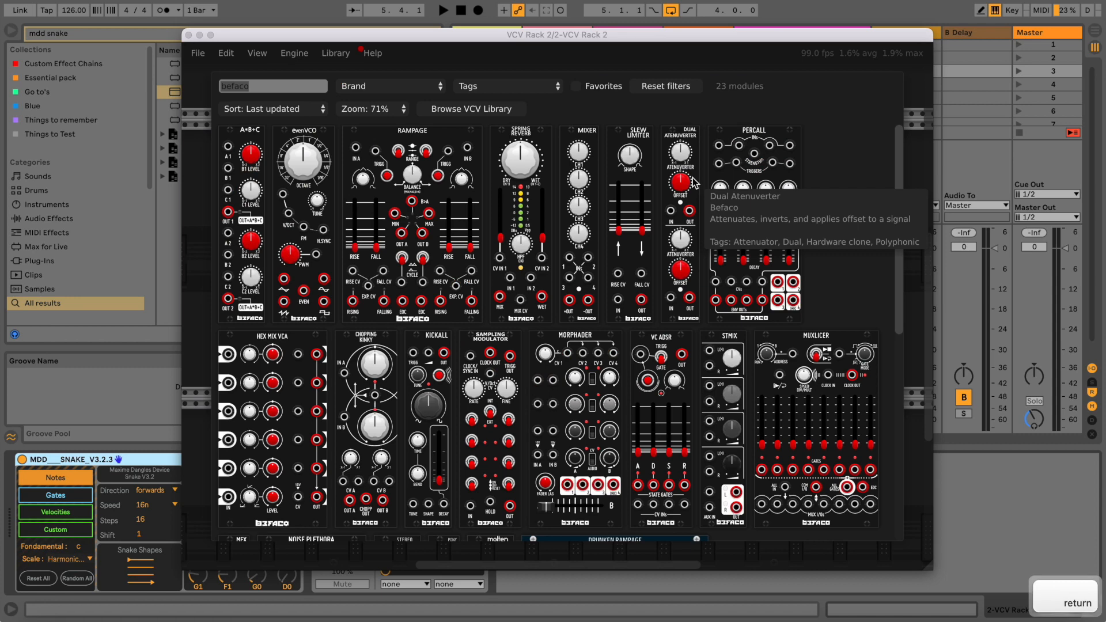
pyautogui.click(280, 84)
pyautogui.press('BackSpace')
pyautogui.press('BackSpace')
pyautogui.press('BackSpace')
pyautogui.press('BackSpace')
pyautogui.press('BackSpace')
pyautogui.press('BackSpace')
pyautogui.write('rip')
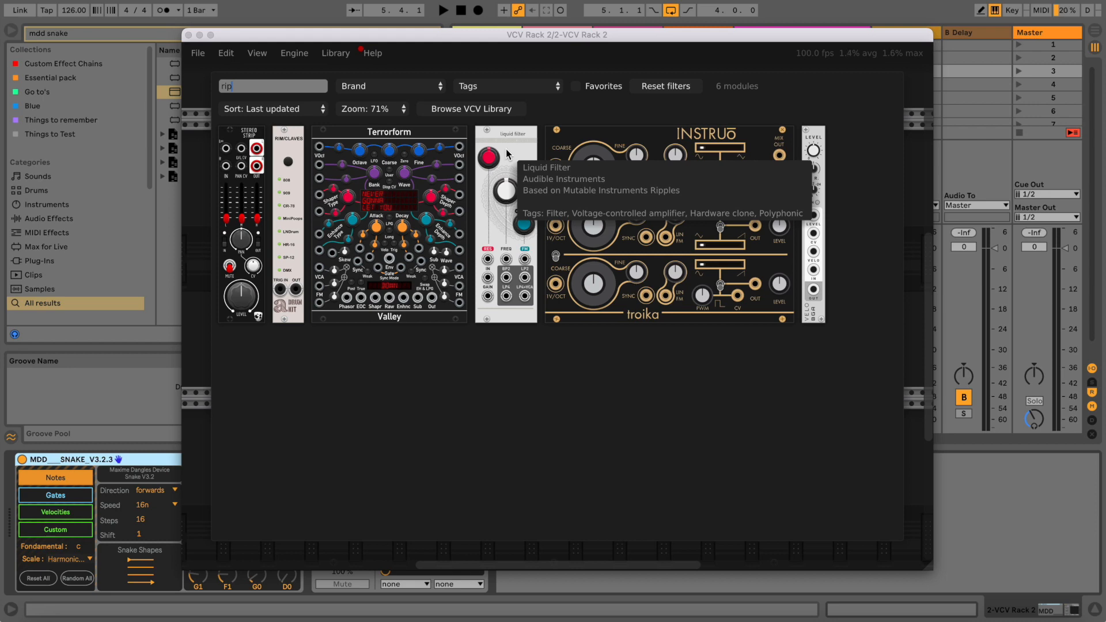
# Replace the module search with "t" and add the t-Wrex module beside the EvenVCO.
pyautogui.press('BackSpace')
pyautogui.press('BackSpace')
pyautogui.press('BackSpace')
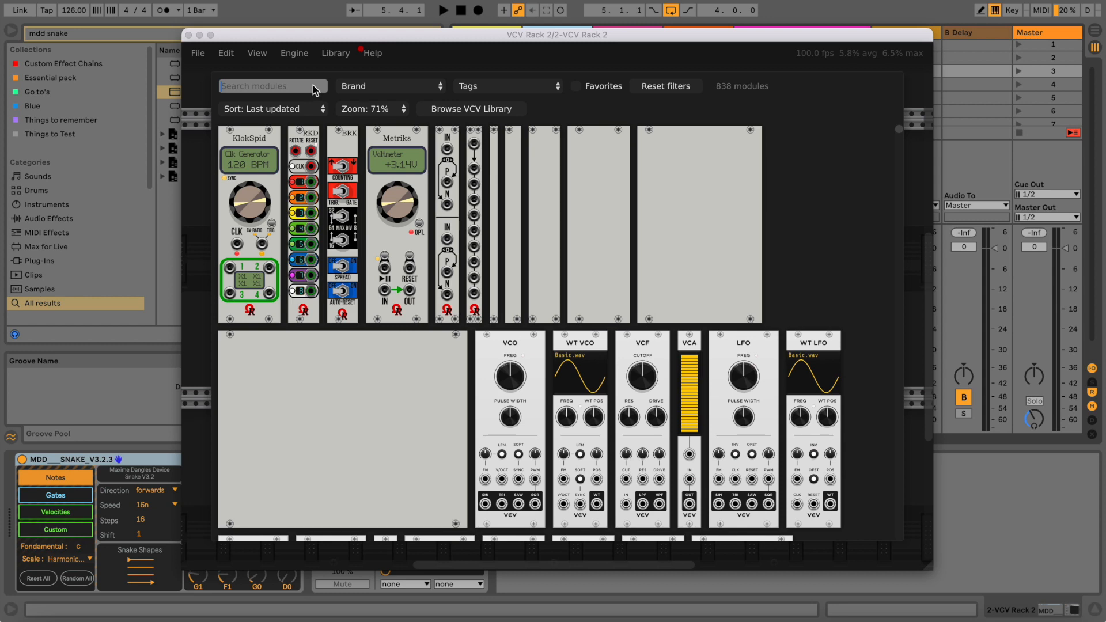
pyautogui.write('t')
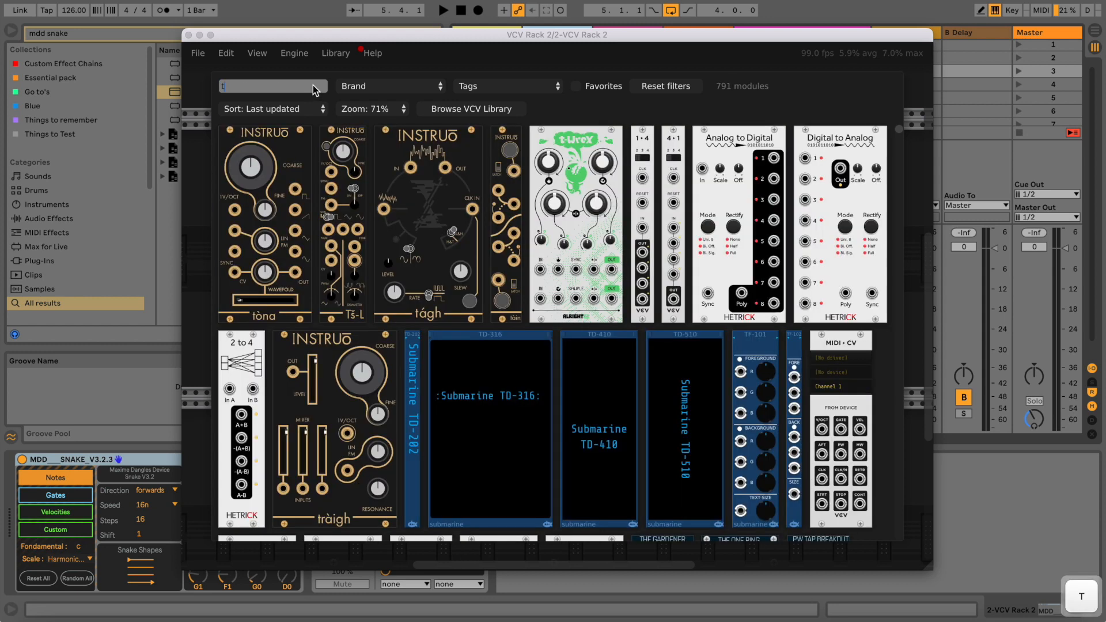
pyautogui.click(569, 144)
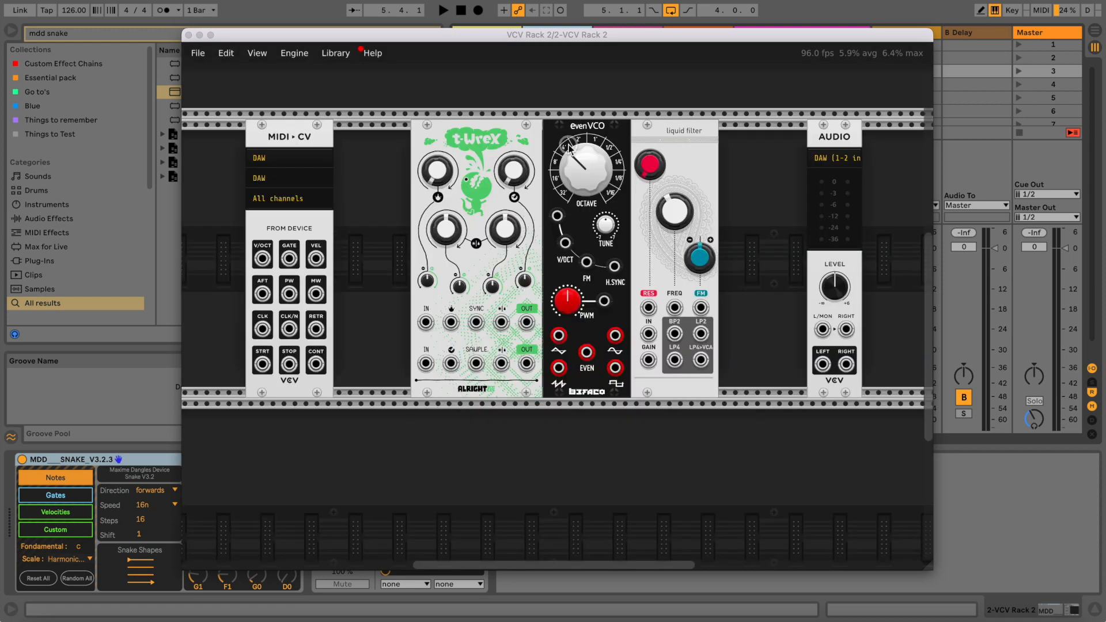
pyautogui.moveTo(412, 96); pyautogui.dragTo(731, 378)
pyautogui.click(476, 87)
pyautogui.moveTo(674, 137)
pyautogui.mouseDown()
pyautogui.moveTo(742, 140)
pyautogui.moveTo(659, 149)
pyautogui.mouseUp()
pyautogui.moveTo(576, 90); pyautogui.dragTo(597, 252)
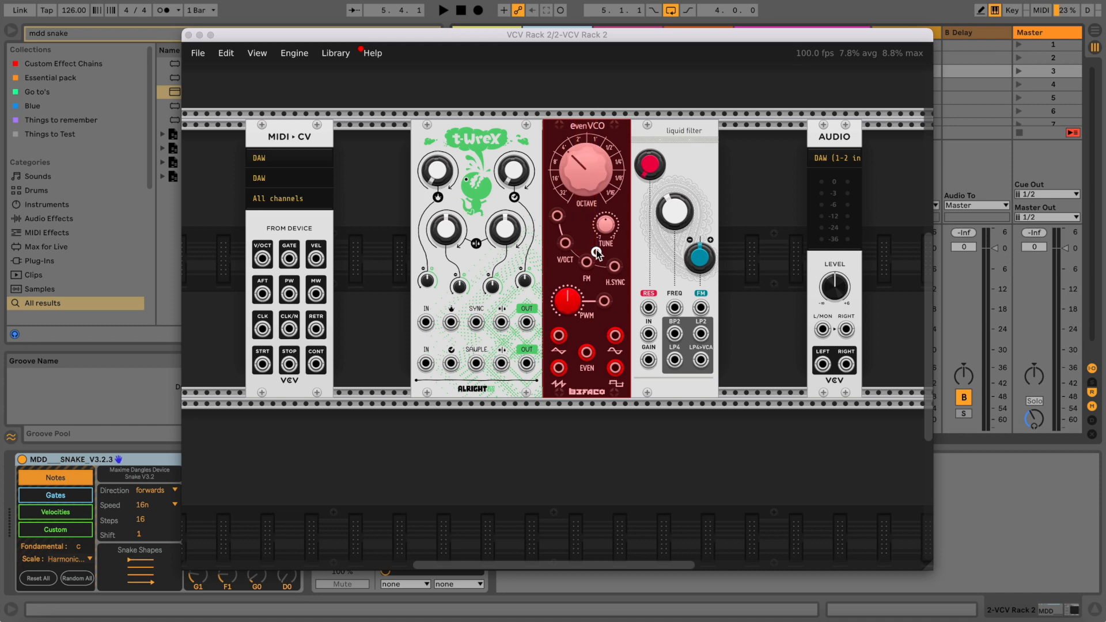
pyautogui.click(635, 94)
pyautogui.moveTo(652, 100); pyautogui.dragTo(665, 235)
pyautogui.click(686, 109)
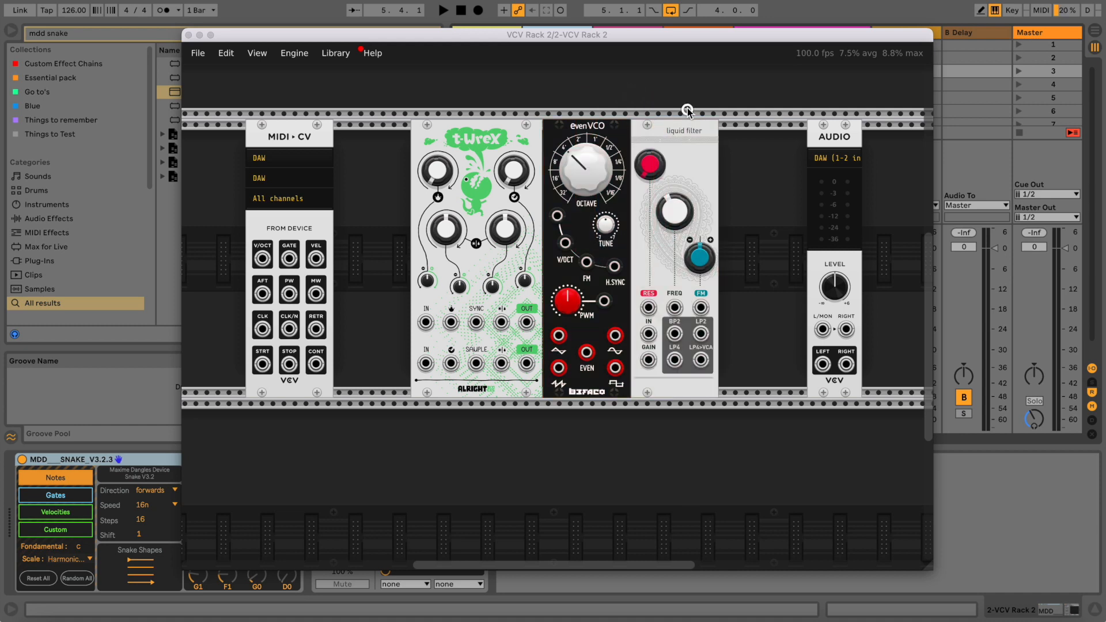
pyautogui.moveTo(678, 92); pyautogui.dragTo(680, 247)
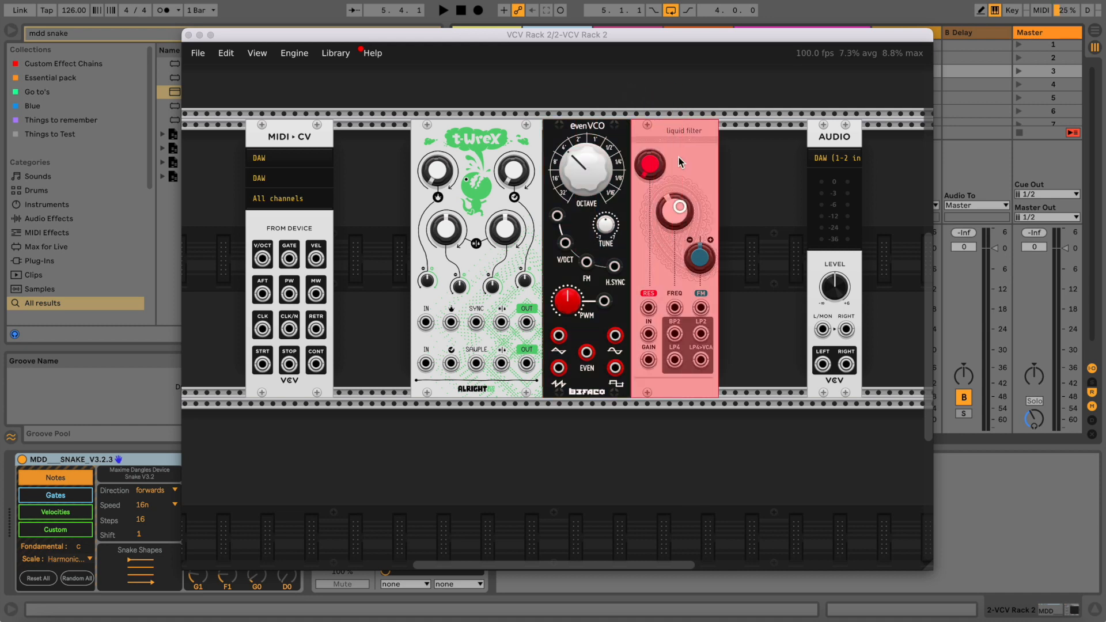
pyautogui.click(652, 84)
pyautogui.moveTo(652, 84); pyautogui.dragTo(664, 204)
pyautogui.click(505, 107)
pyautogui.moveTo(467, 91); pyautogui.dragTo(495, 210)
pyautogui.click(484, 69)
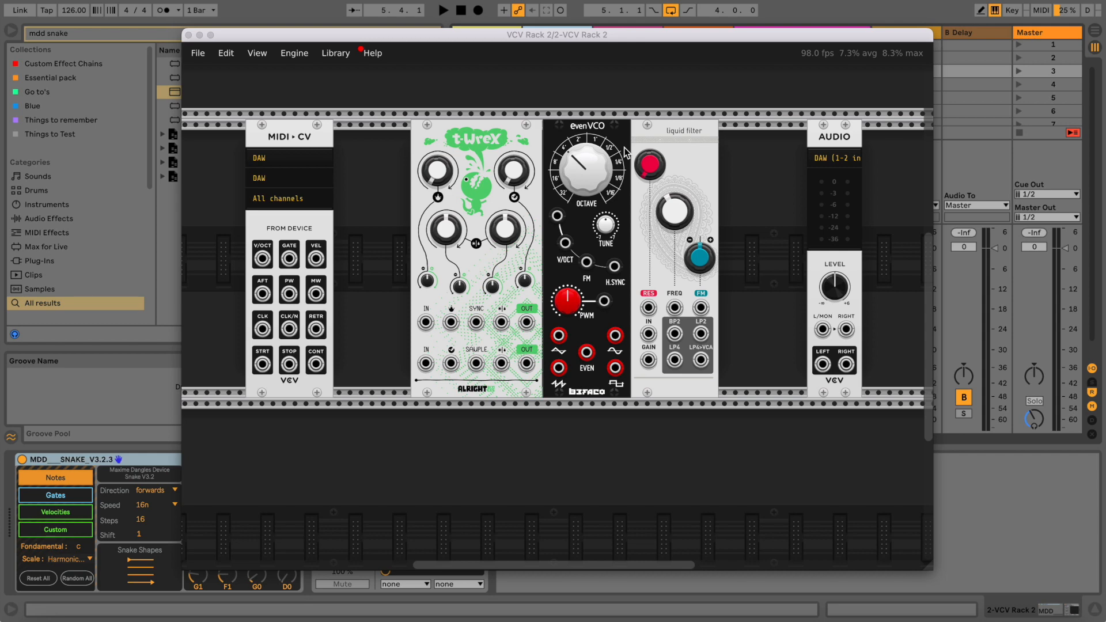
pyautogui.moveTo(624, 148); pyautogui.dragTo(741, 135)
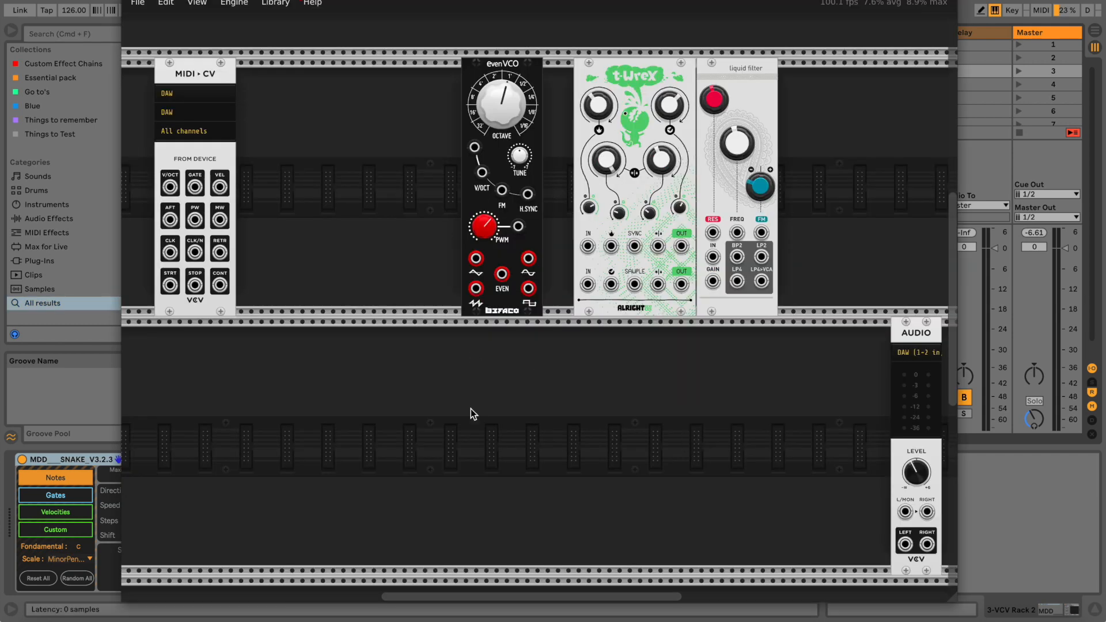
# Add a VCV ADSR module to the lower rack row, directly beside the Audio module.
pyautogui.rightClick(484, 365)
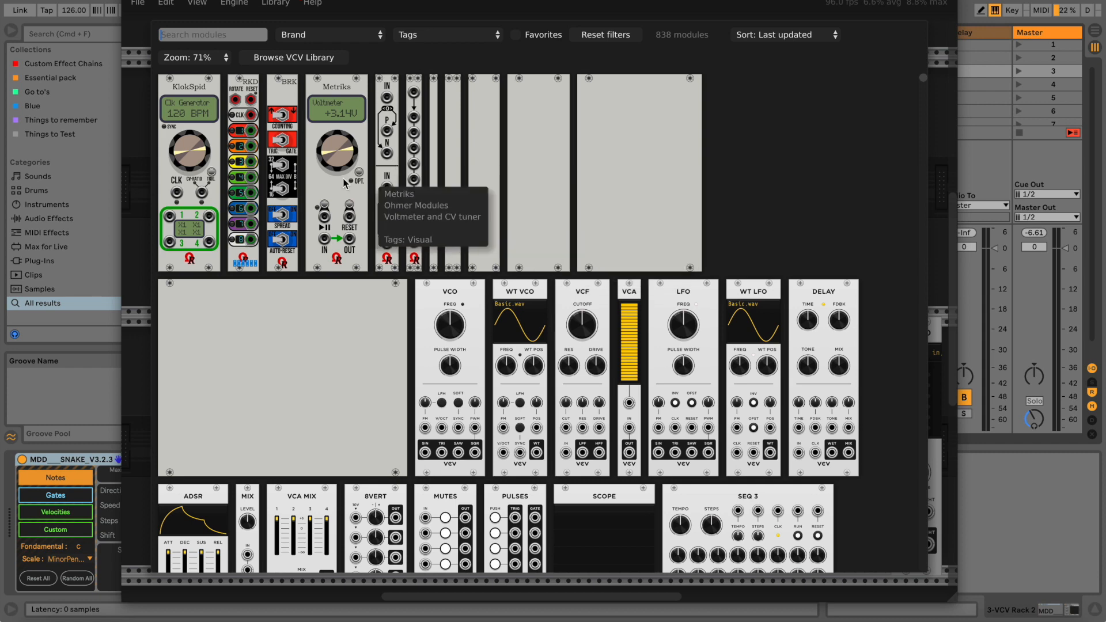
pyautogui.click(187, 495)
pyautogui.moveTo(536, 310); pyautogui.dragTo(746, 247)
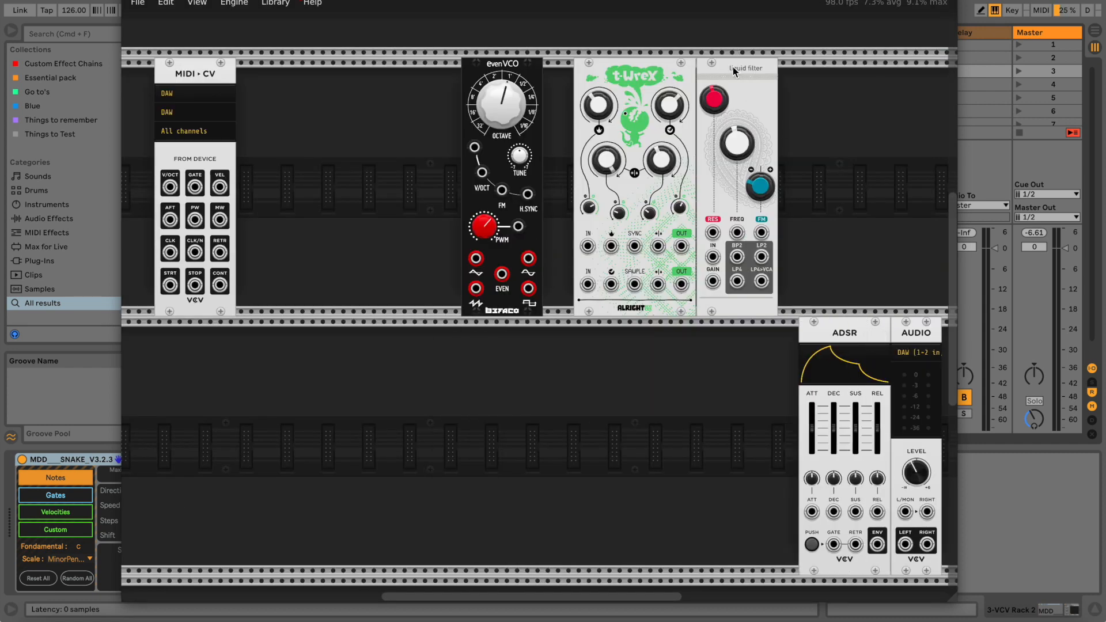
# Search the module browser for "seq" and place a SEQ 3 in the lower rack row below the MIDI-CV and EvenVCO.
pyautogui.rightClick(354, 422)
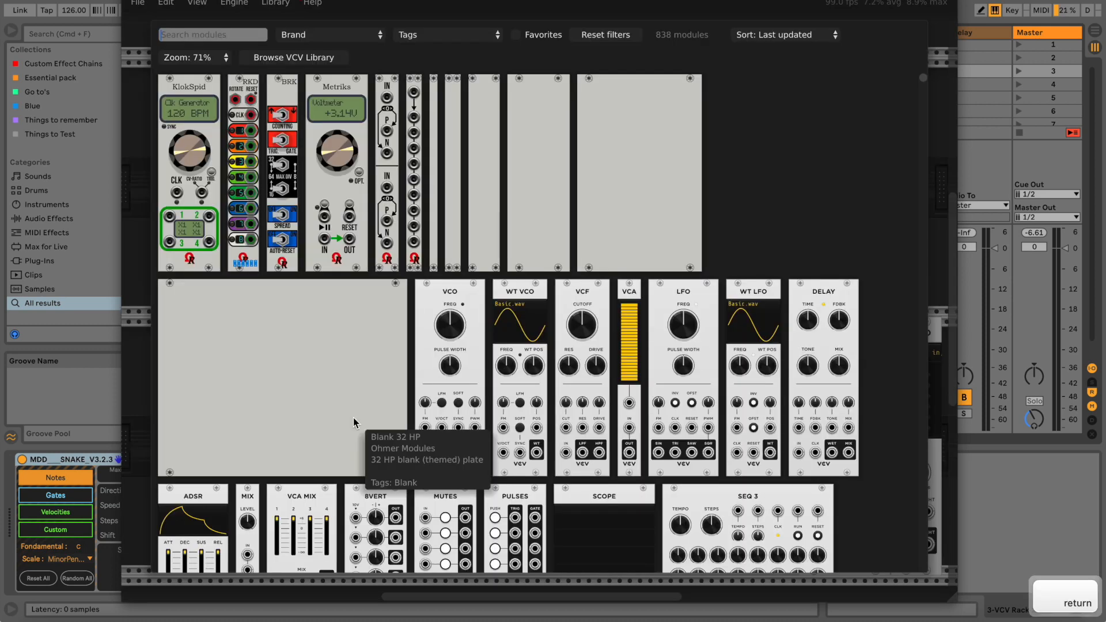
pyautogui.click(190, 36)
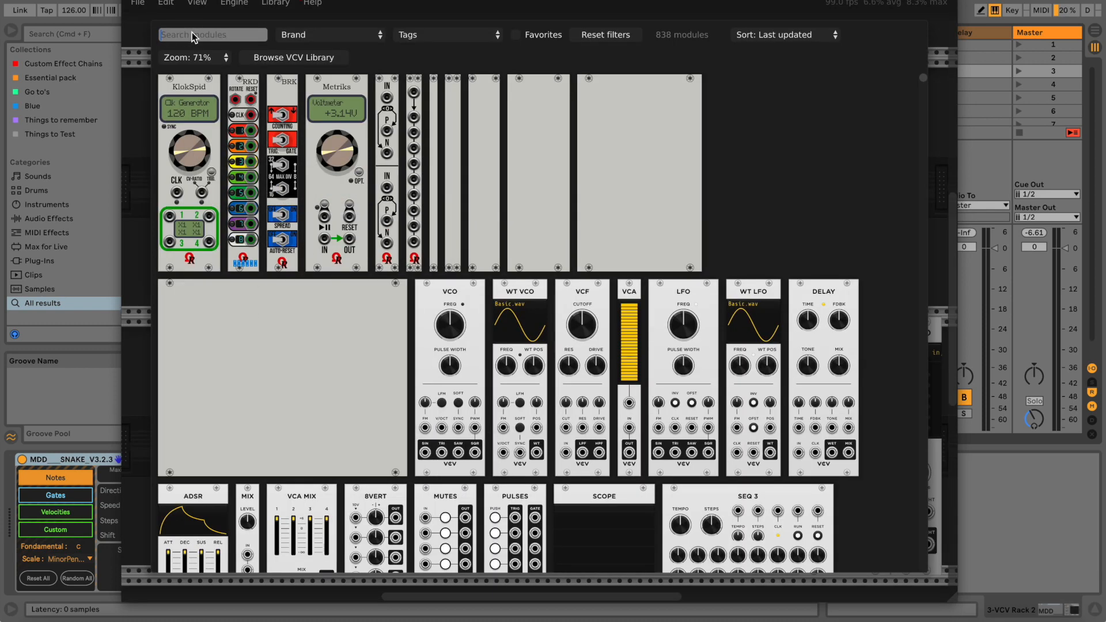
pyautogui.write('seq')
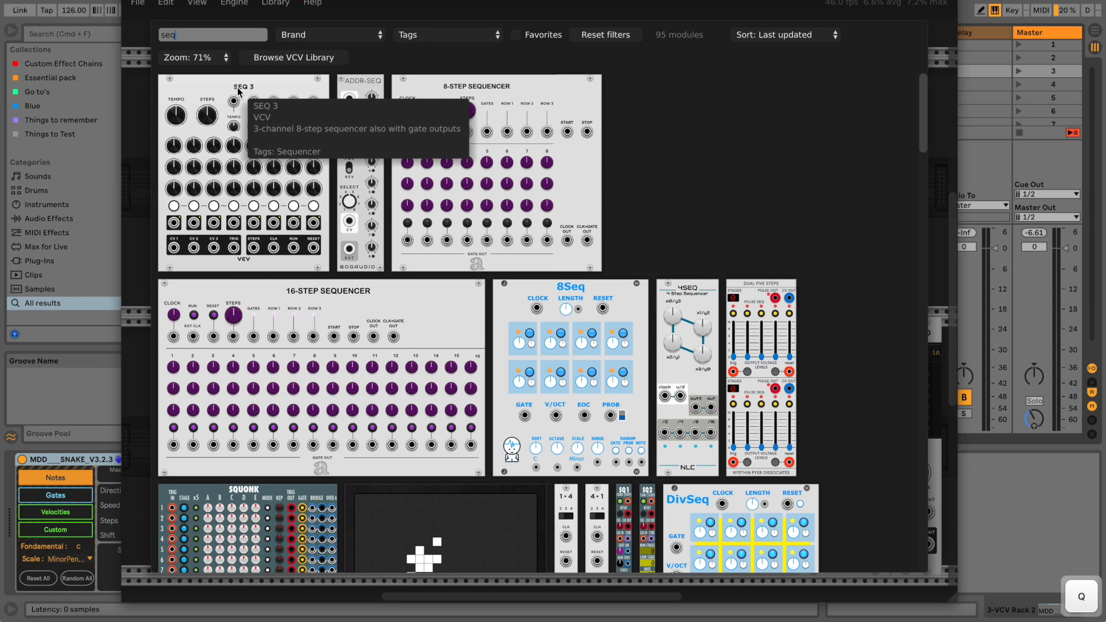
pyautogui.click(237, 86)
pyautogui.moveTo(326, 334); pyautogui.dragTo(318, 334)
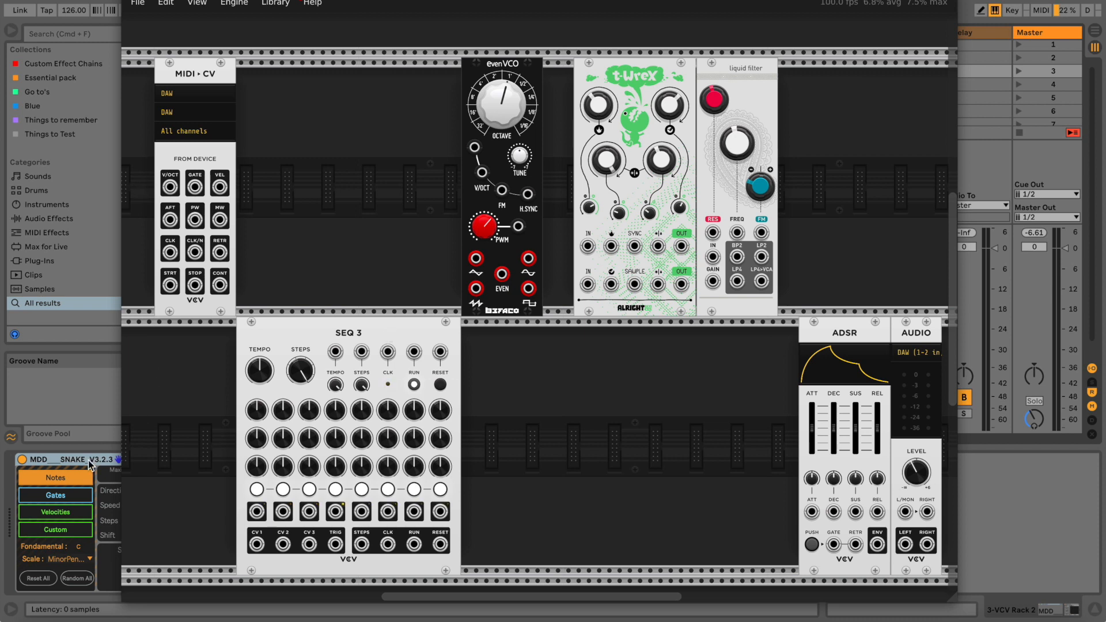
# Patch the MIDI-CV gate output to the SEQ 3 clock input and turn the EvenVCO's octave down slightly.
pyautogui.moveTo(242, 0); pyautogui.dragTo(283, 0)
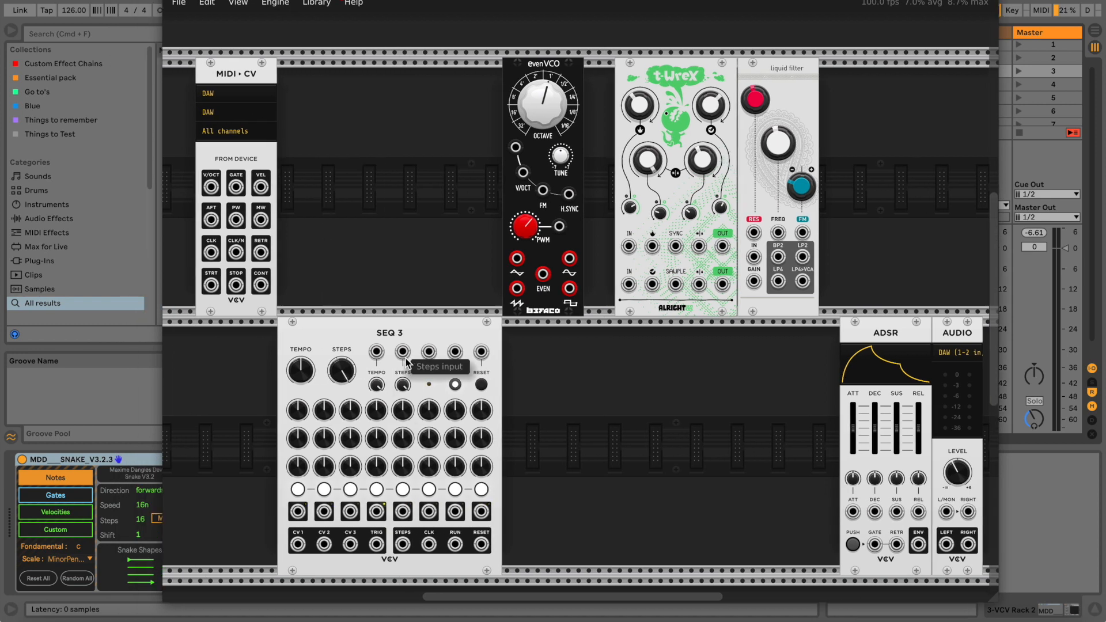
pyautogui.moveTo(429, 352); pyautogui.dragTo(229, 196)
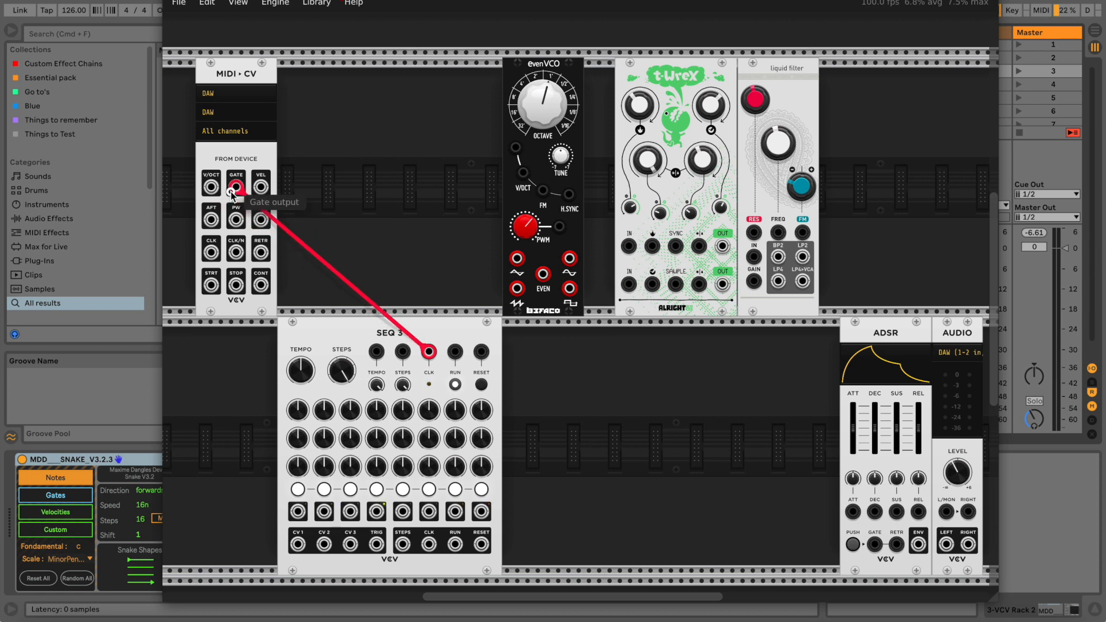
pyautogui.moveTo(551, 110); pyautogui.dragTo(550, 114)
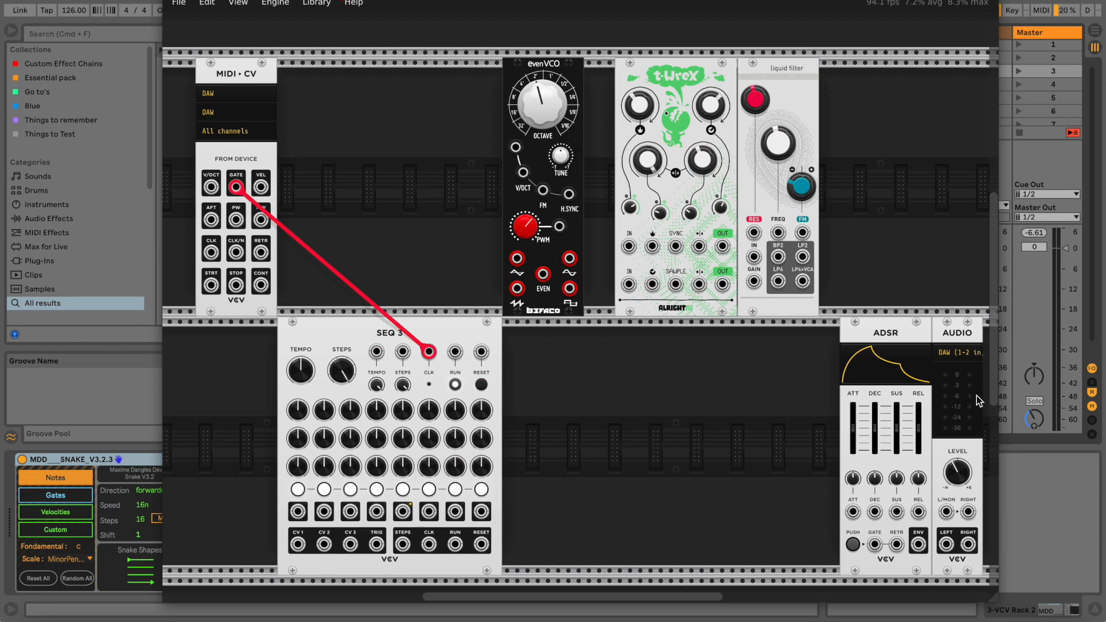
# Patch the Liquid Filter's LP4>VCA output to both Audio inputs and the EvenVCO's sine output to the t-Wrex's upper input.
pyautogui.moveTo(698, 599); pyautogui.dragTo(745, 599)
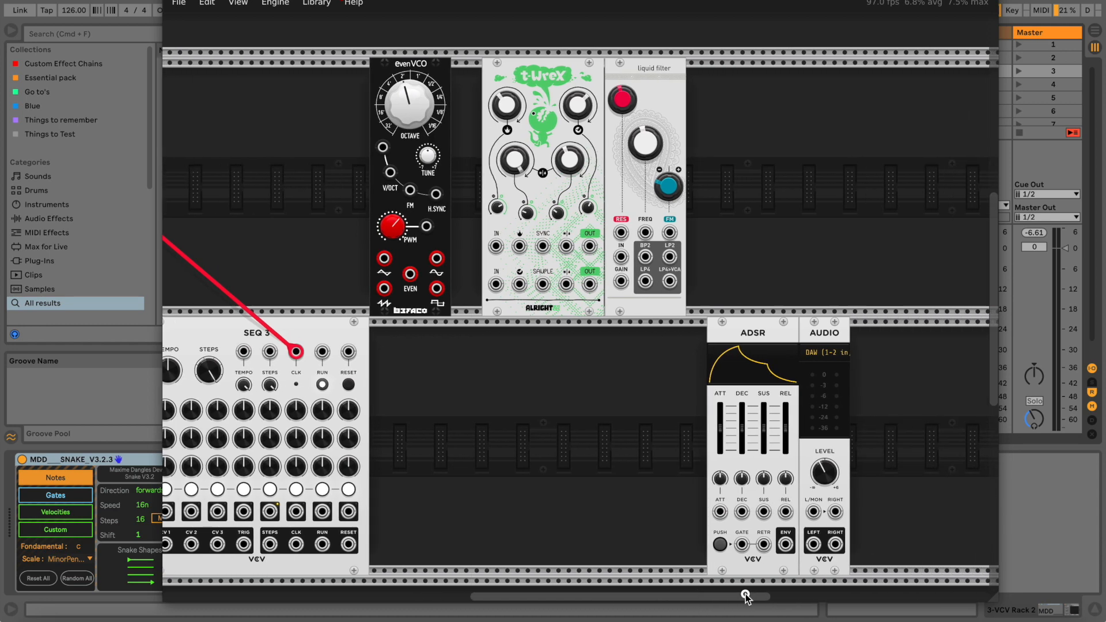
pyautogui.moveTo(814, 510); pyautogui.dragTo(669, 284)
pyautogui.moveTo(836, 512); pyautogui.dragTo(675, 294)
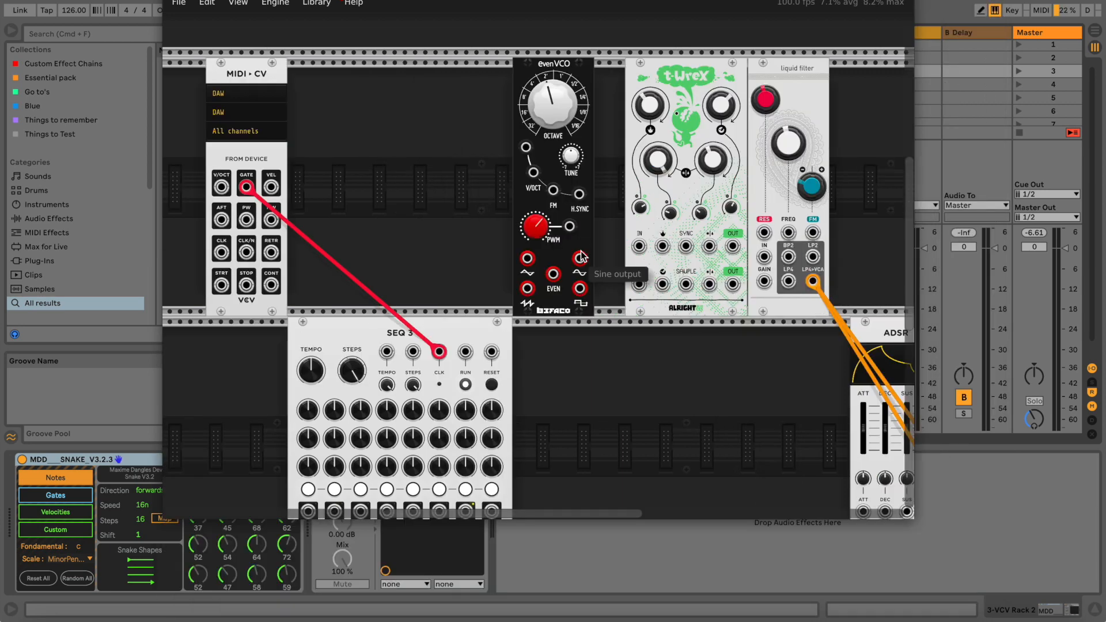
pyautogui.moveTo(581, 255); pyautogui.dragTo(640, 247)
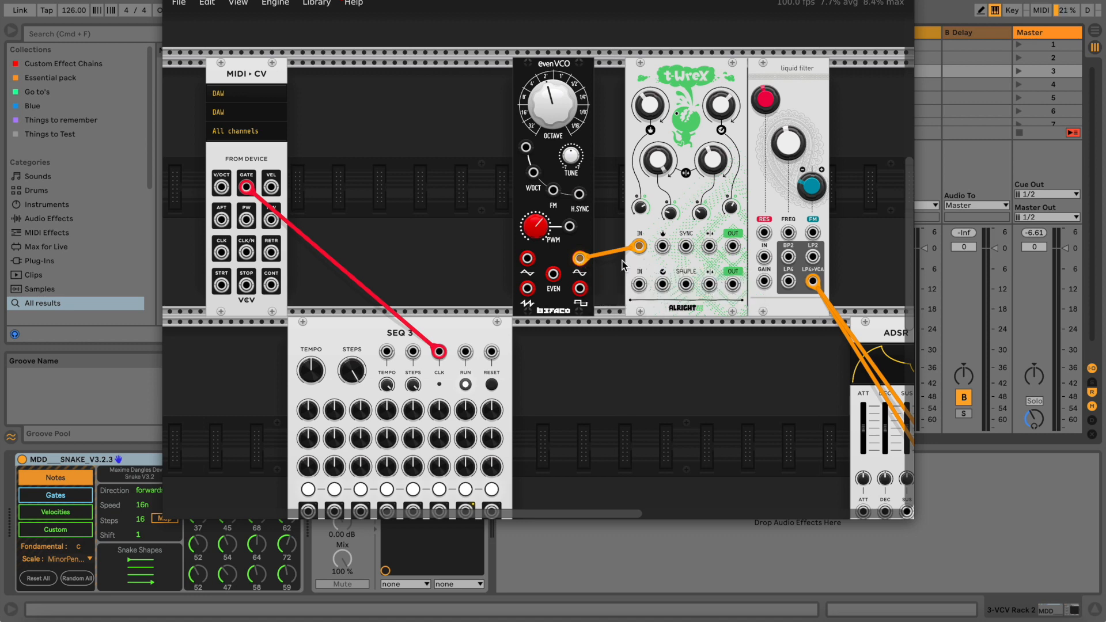
# Patch the t-Wrex's upper output to the Liquid Filter's input and the ADSR's envelope output to the filter's gain input.
pyautogui.moveTo(732, 247); pyautogui.dragTo(764, 256)
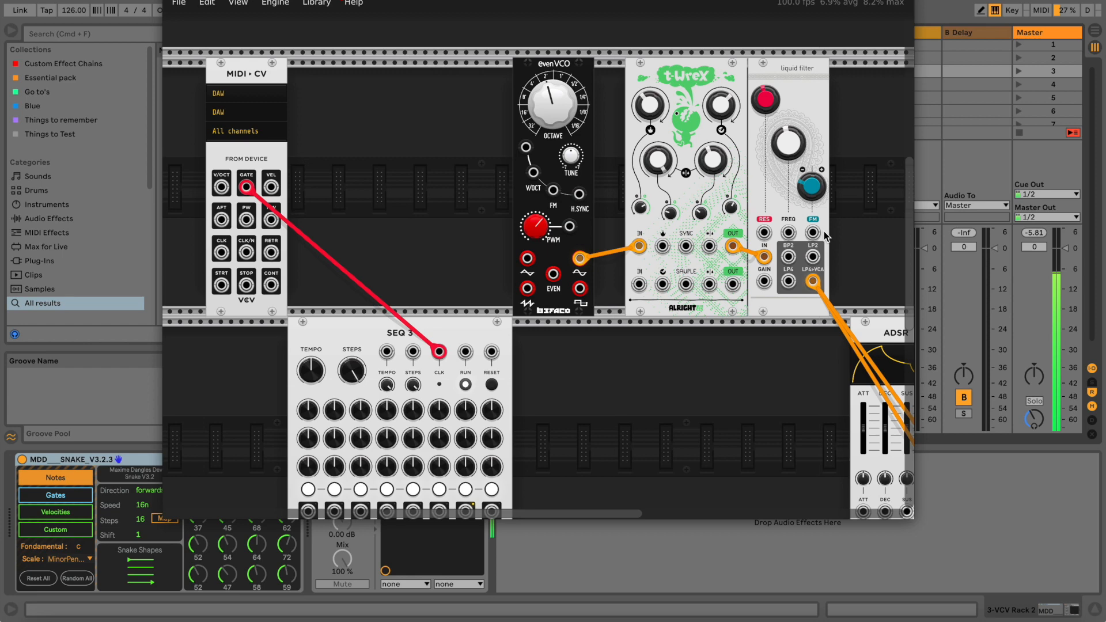
pyautogui.moveTo(617, 516); pyautogui.dragTo(727, 510)
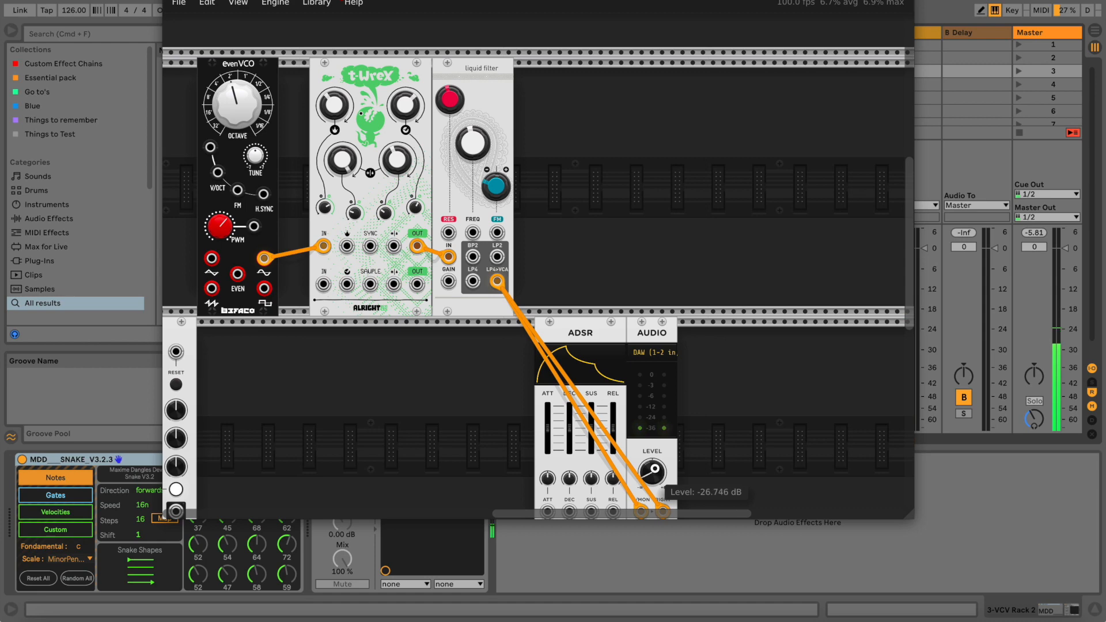
pyautogui.scroll(-5, 574, 267)
pyautogui.scroll(2, 588, 203)
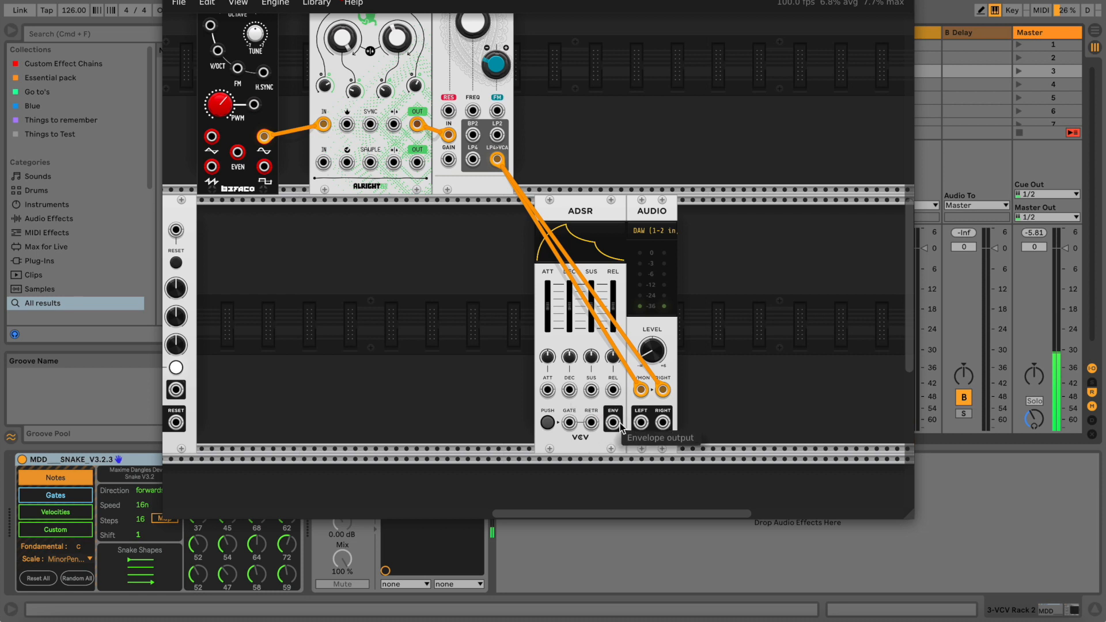
pyautogui.moveTo(614, 423); pyautogui.dragTo(448, 160)
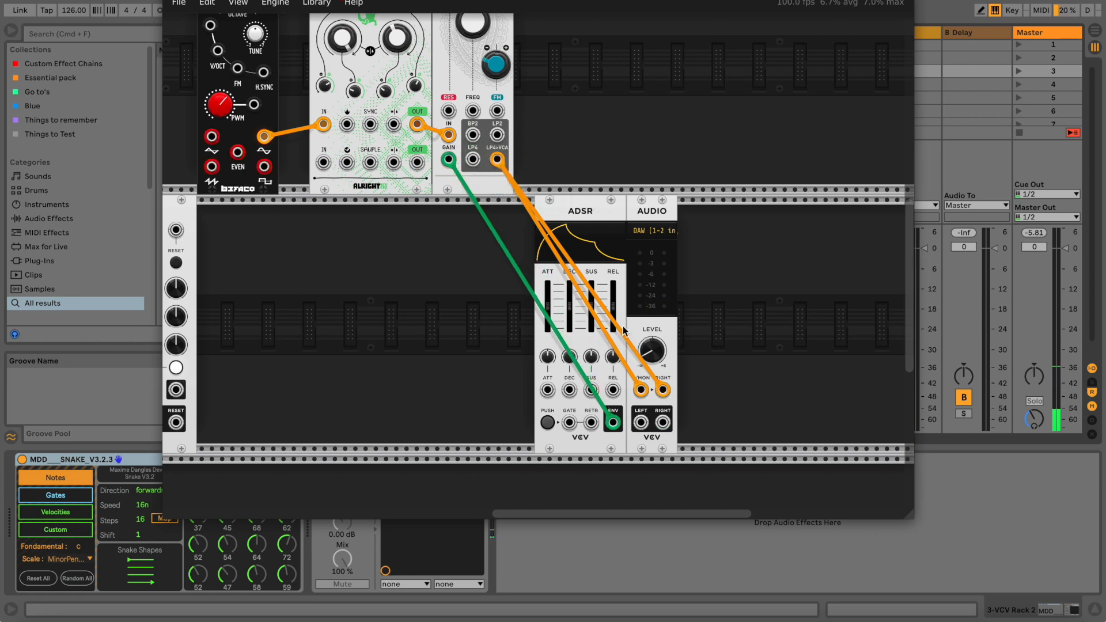
# Raise the ADSR's release slightly and patch the SEQ 3 trigger output to the ADSR's gate input.
pyautogui.moveTo(614, 308); pyautogui.dragTo(614, 299)
pyautogui.scroll(2, 438, 250)
pyautogui.scroll(3, 438, 250)
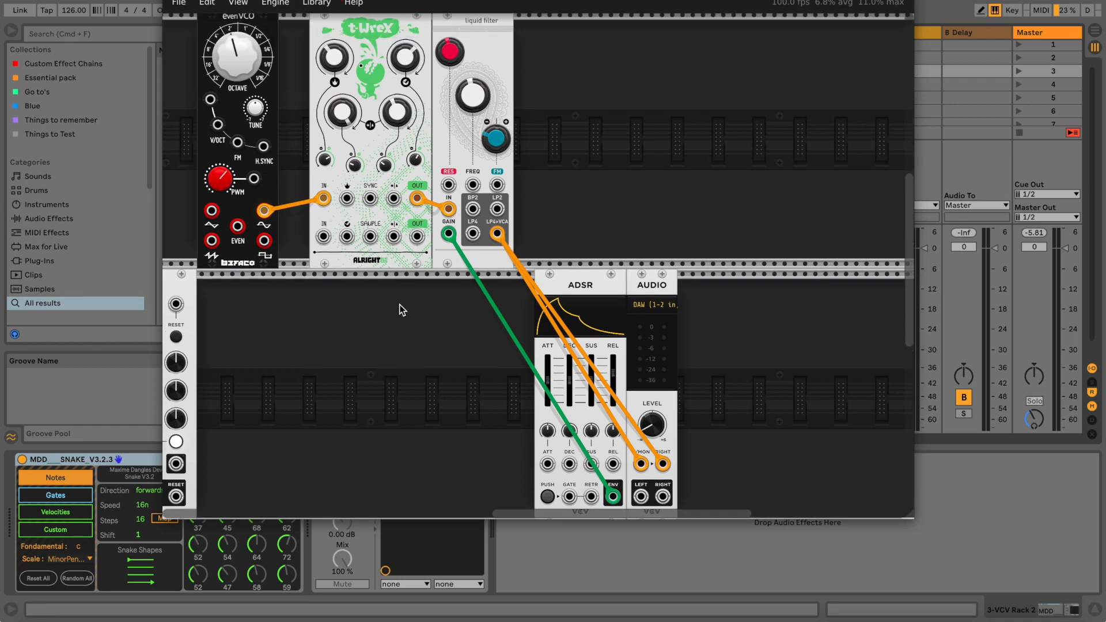
pyautogui.moveTo(531, 507); pyautogui.dragTo(495, 507)
pyautogui.scroll(-6, 497, 403)
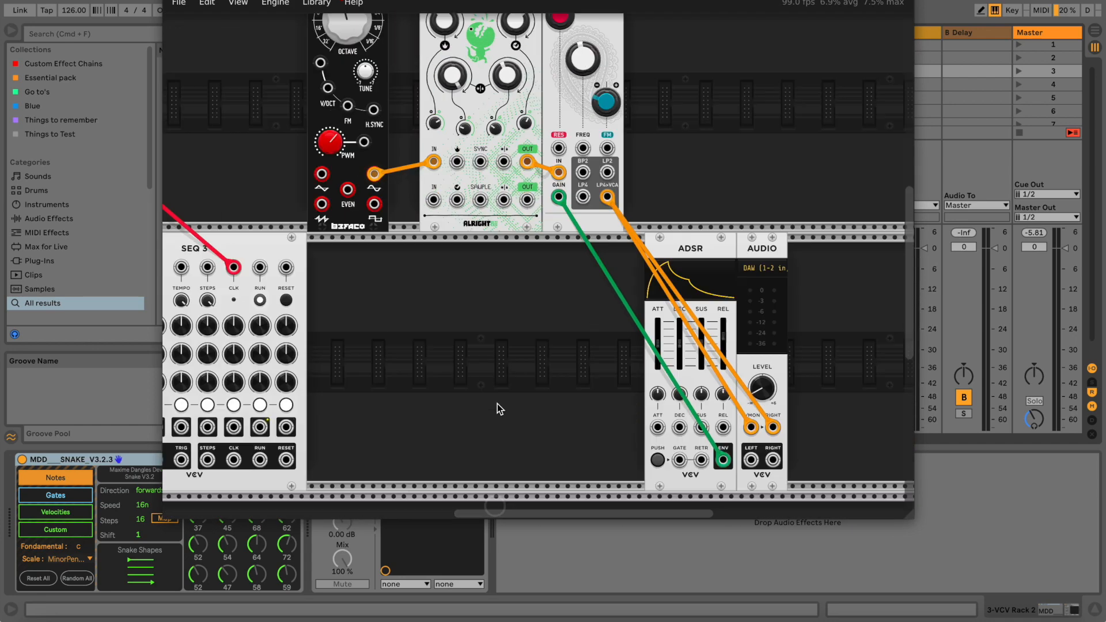
pyautogui.moveTo(683, 389); pyautogui.dragTo(534, 387)
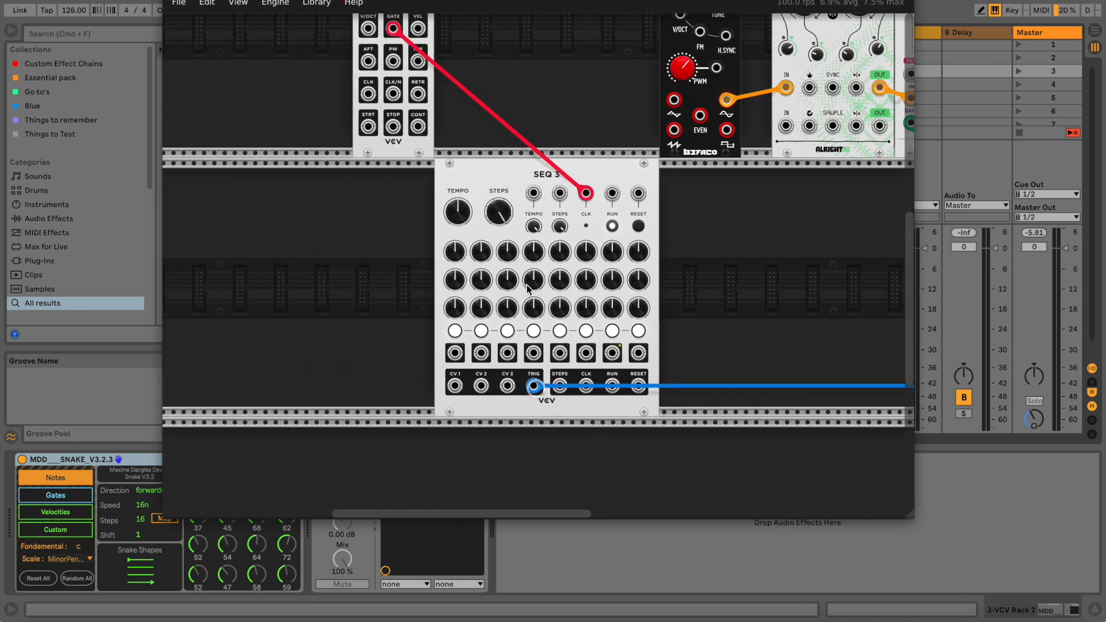
# Patch the ADSR's envelope output to the Liquid Filter's FM input as well.
pyautogui.scroll(1, 535, 389)
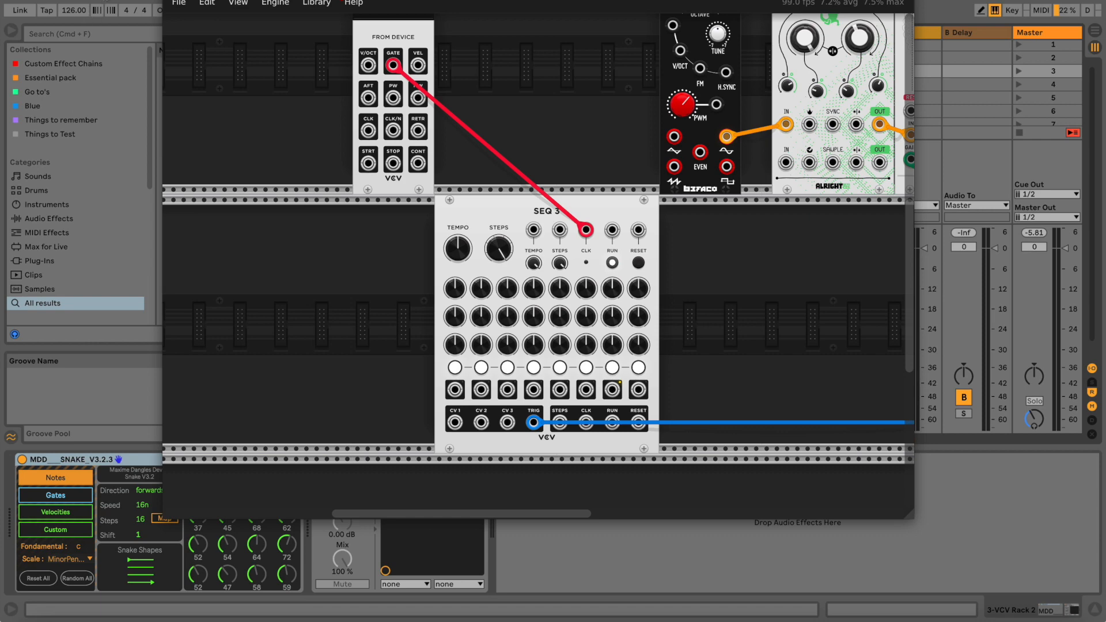
pyautogui.hscroll(10, 555, 164)
pyautogui.moveTo(545, 158); pyautogui.dragTo(665, 483)
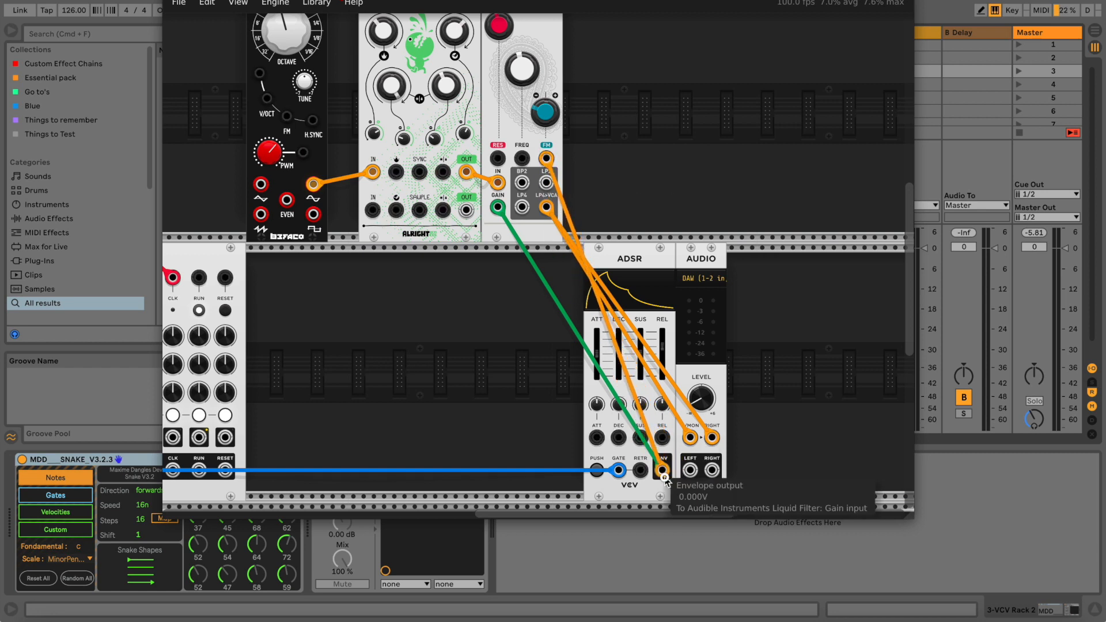
pyautogui.moveTo(665, 479); pyautogui.dragTo(664, 477)
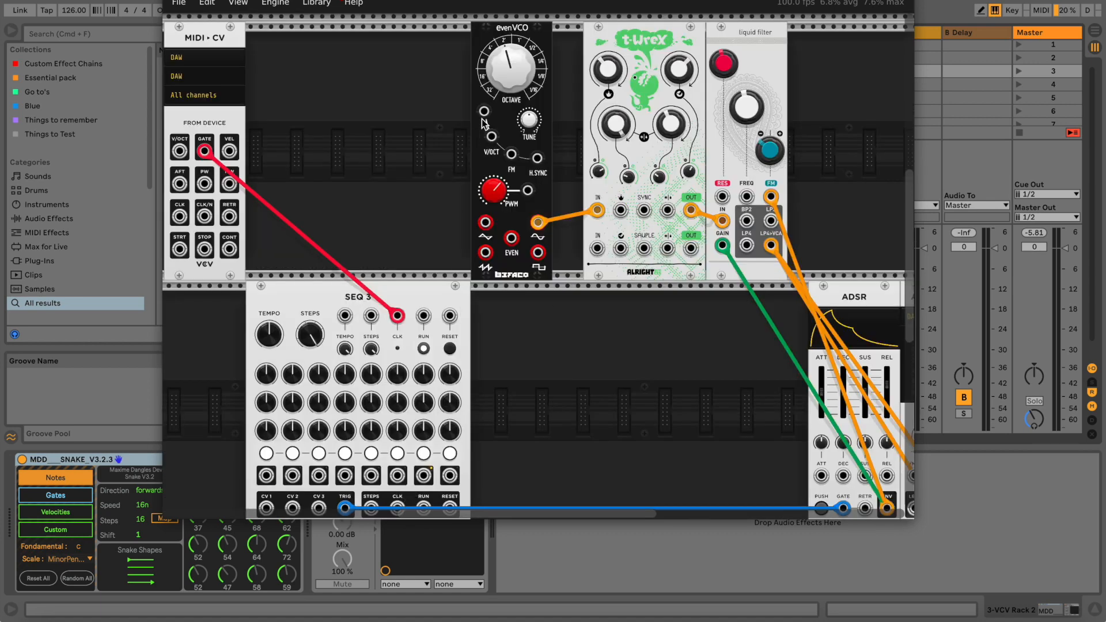
# Patch the MIDI-CV's V/OCT output to both the EvenVCO's second V/OCT input and its PWM input.
pyautogui.scroll(1, 457, 143)
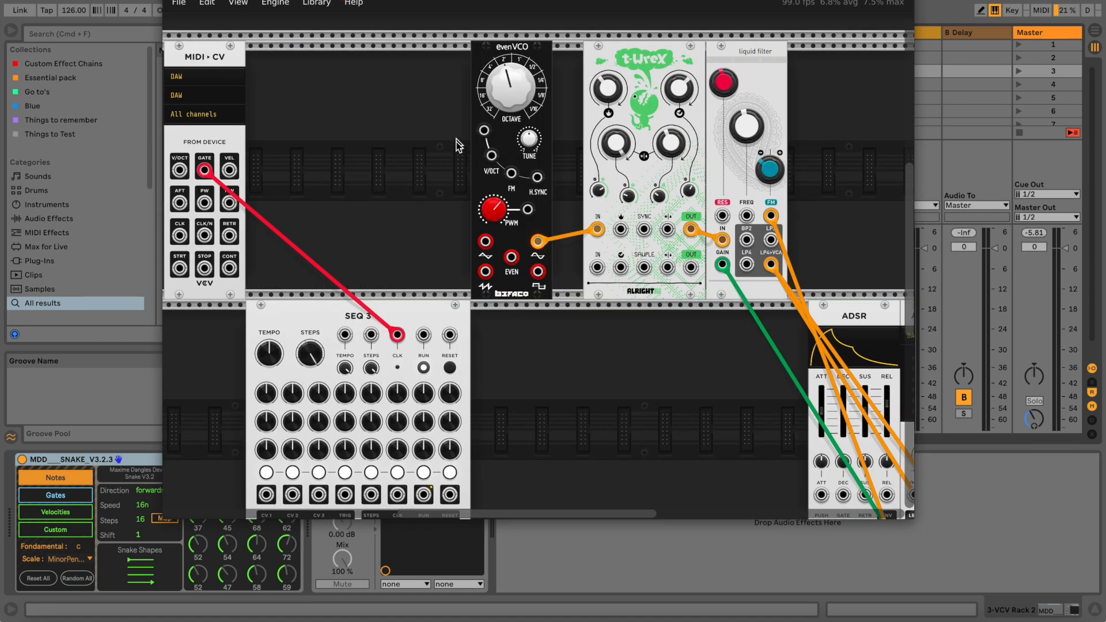
pyautogui.moveTo(491, 155)
pyautogui.mouseDown()
pyautogui.moveTo(175, 168)
pyautogui.moveTo(415, 148)
pyautogui.moveTo(482, 164)
pyautogui.moveTo(491, 156)
pyautogui.mouseUp()
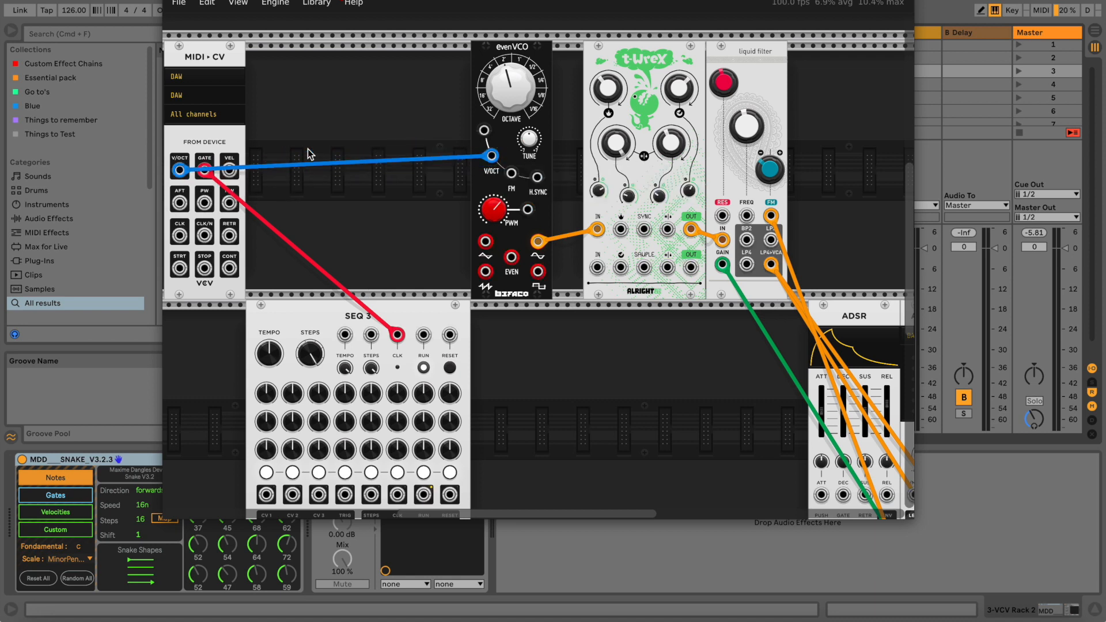
pyautogui.moveTo(527, 209); pyautogui.dragTo(182, 171)
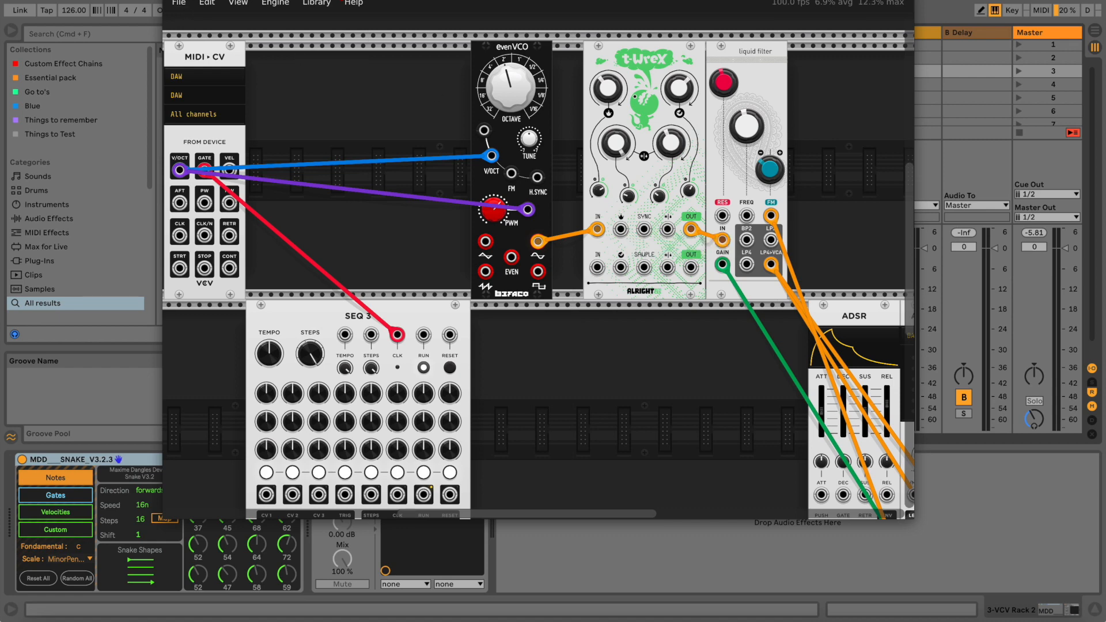
# Give MDD Snake's gates a different snake shape and a random pattern, moving the rack window clear of the device.
pyautogui.scroll(-3, 521, 359)
pyautogui.scroll(4, 521, 358)
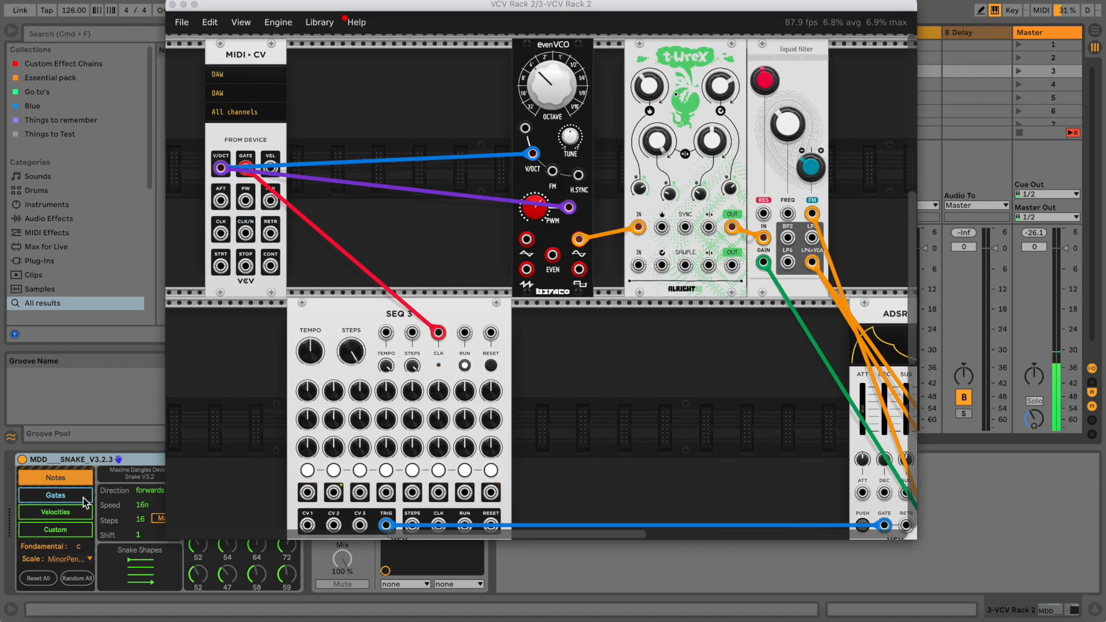
pyautogui.click(83, 497)
pyautogui.moveTo(144, 566); pyautogui.dragTo(144, 604)
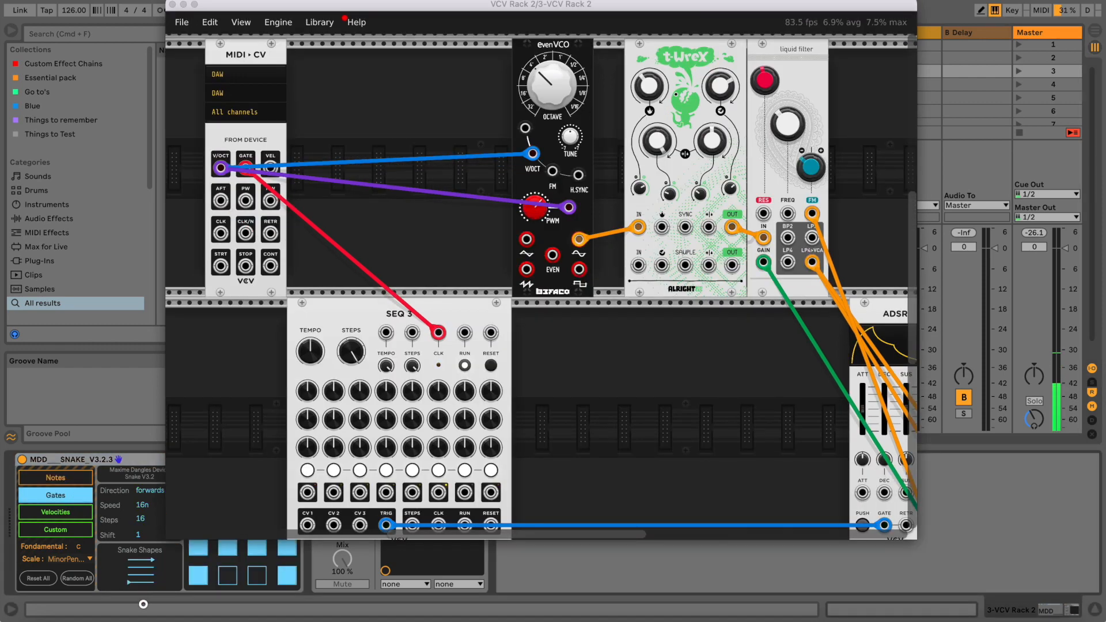
pyautogui.moveTo(209, 6); pyautogui.dragTo(310, 0)
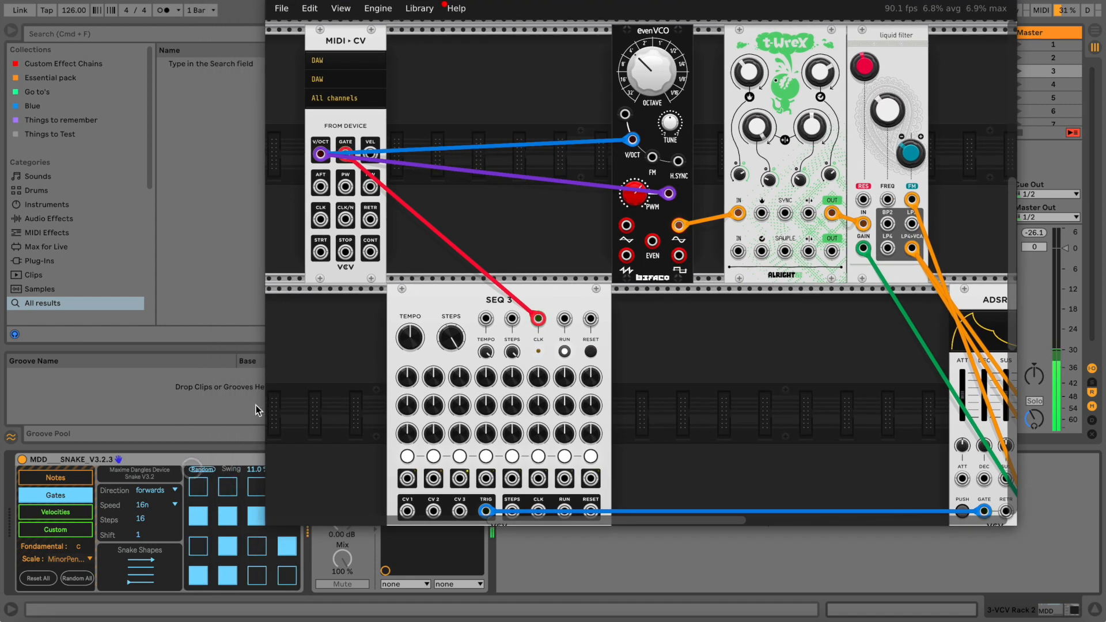
# Set the EvenVCO's octave to 2' and raise the Audio module's level.
pyautogui.moveTo(661, 82); pyautogui.dragTo(661, 73)
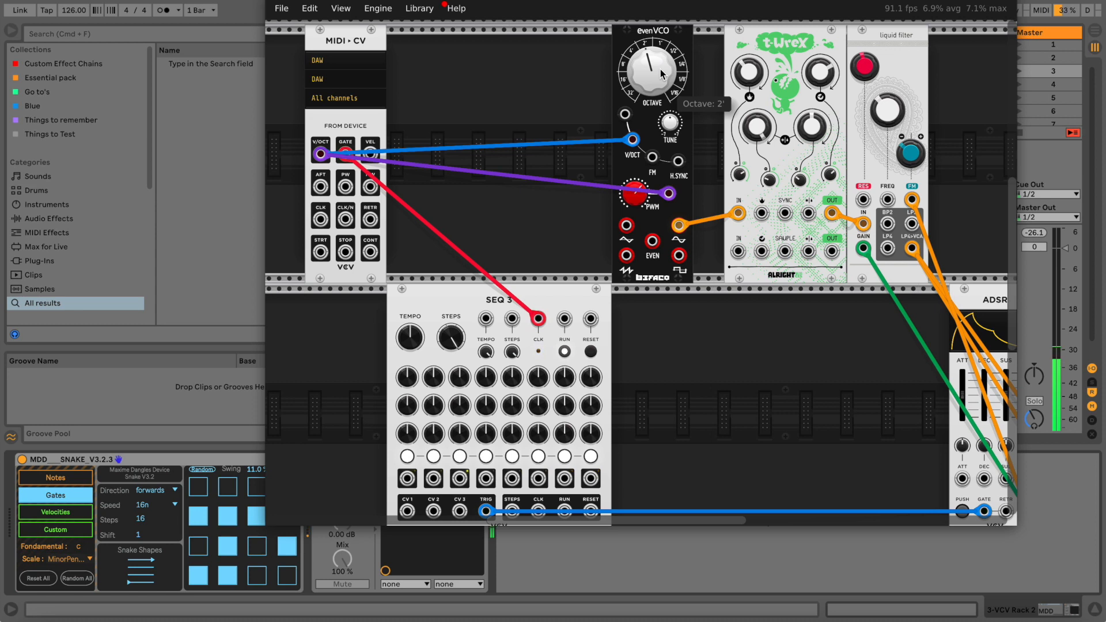
pyautogui.moveTo(734, 511); pyautogui.dragTo(783, 516)
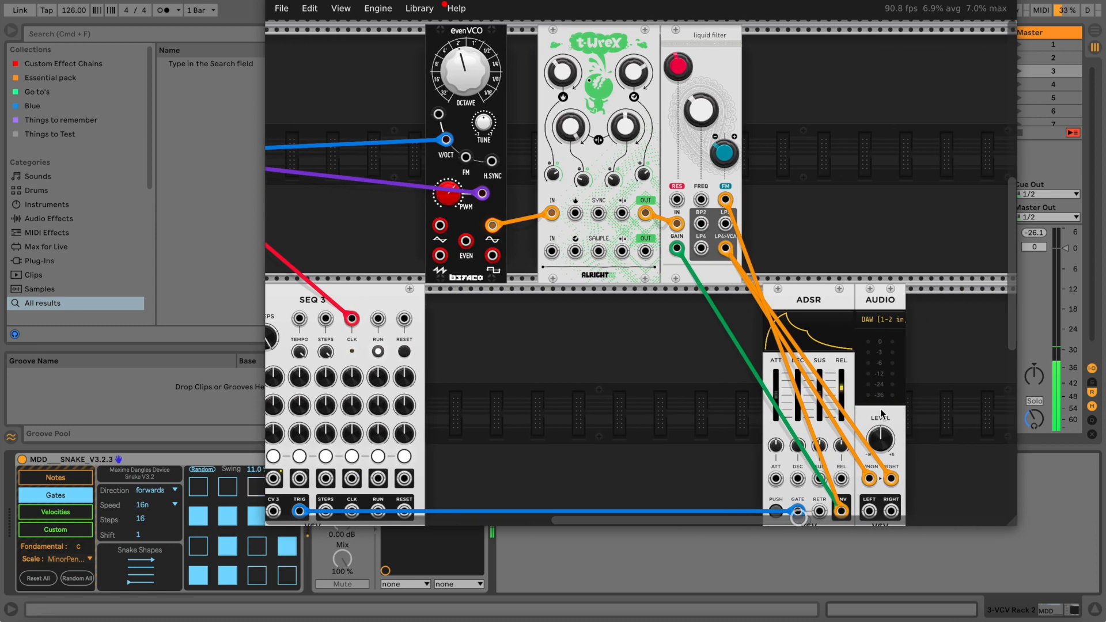
pyautogui.moveTo(884, 439); pyautogui.dragTo(884, 436)
# Nudge the t-Wrex's upper-right knob and patch the EvenVCO's square output to the t-Wrex's lower input.
pyautogui.moveTo(632, 69); pyautogui.dragTo(631, 67)
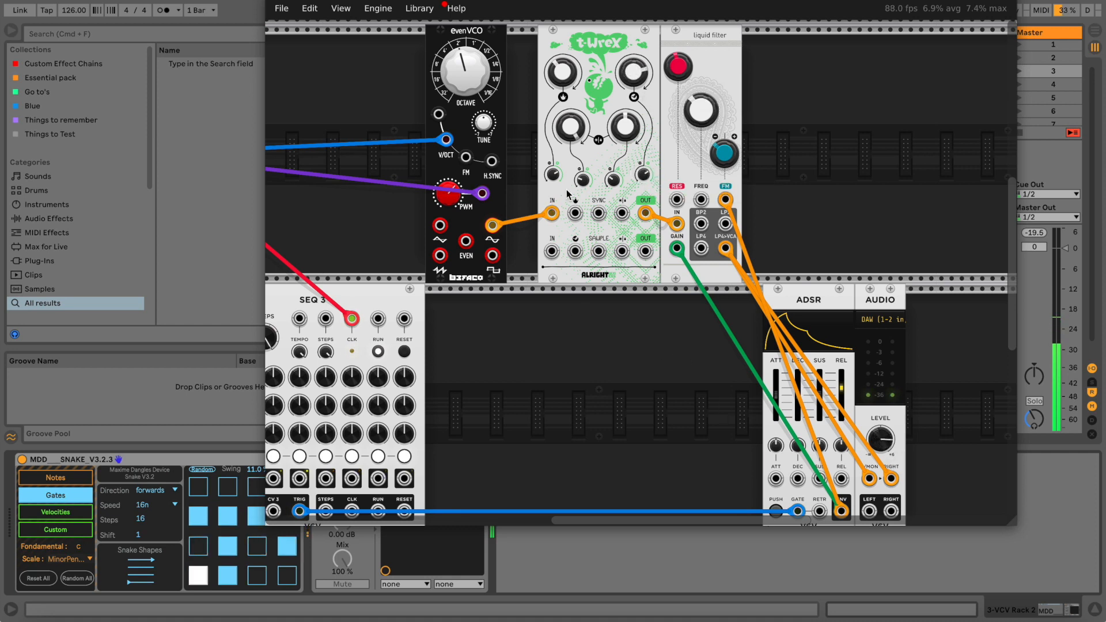
pyautogui.moveTo(492, 255); pyautogui.dragTo(551, 255)
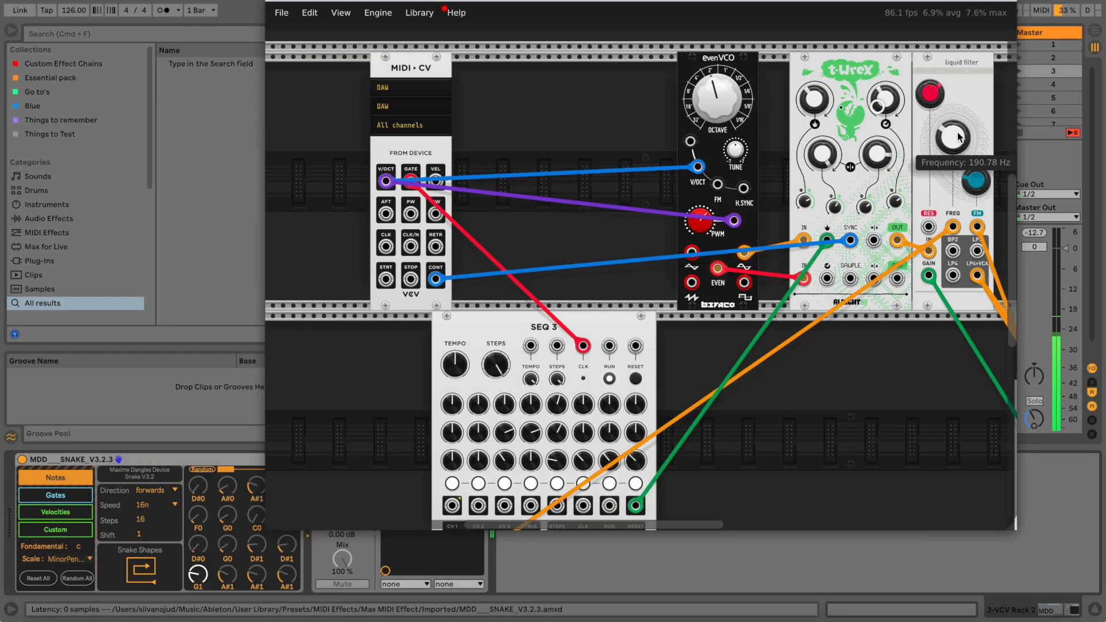
# Nudge the Liquid Filter's frequency and enlarge the rack window to show the whole patch, including the ADSR.
pyautogui.moveTo(953, 137); pyautogui.dragTo(953, 131)
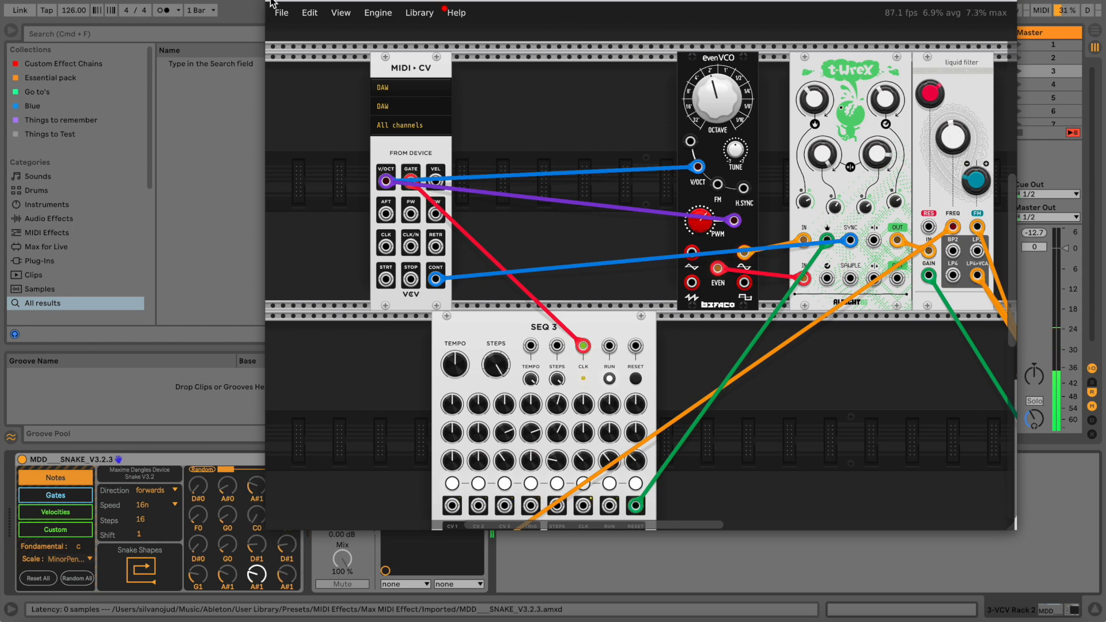
pyautogui.moveTo(282, 0); pyautogui.dragTo(247, 0)
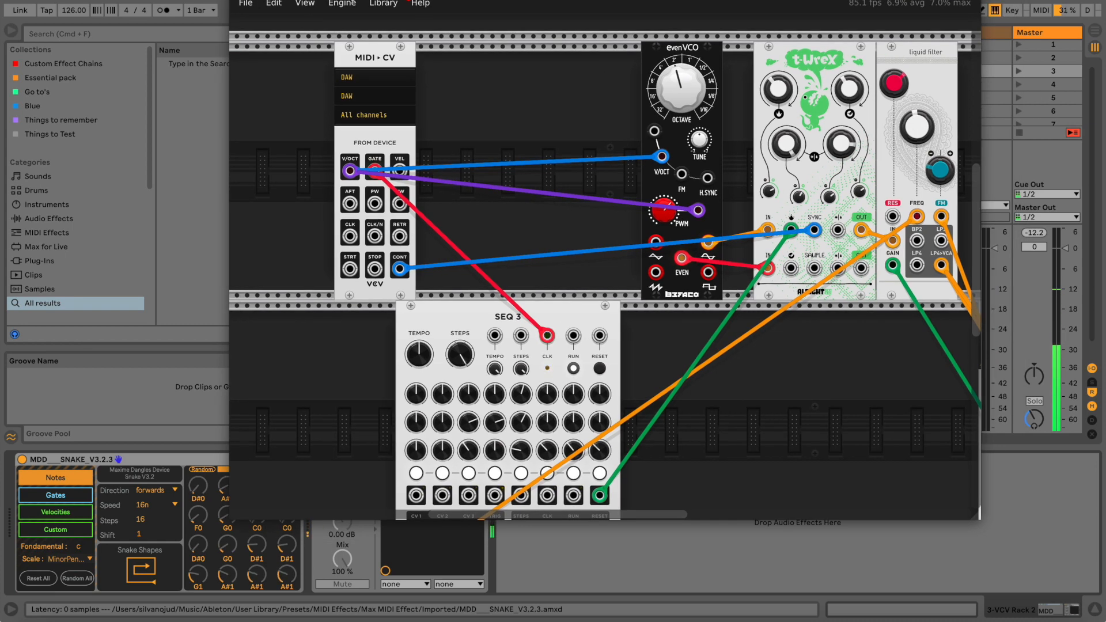
pyautogui.moveTo(400, 271)
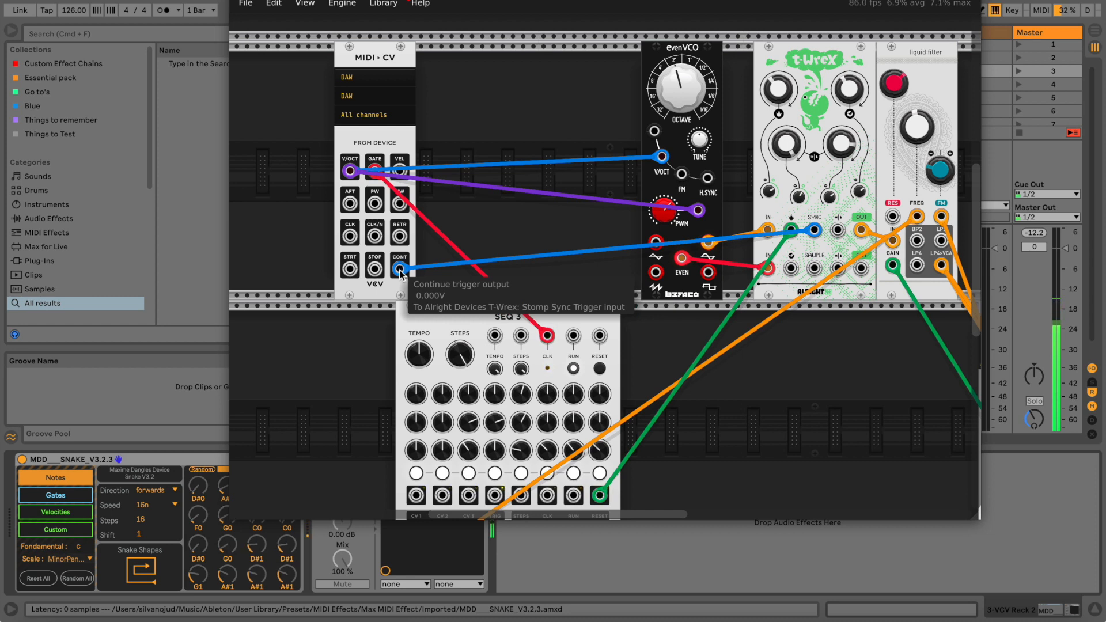
pyautogui.scroll(-2, 628, 399)
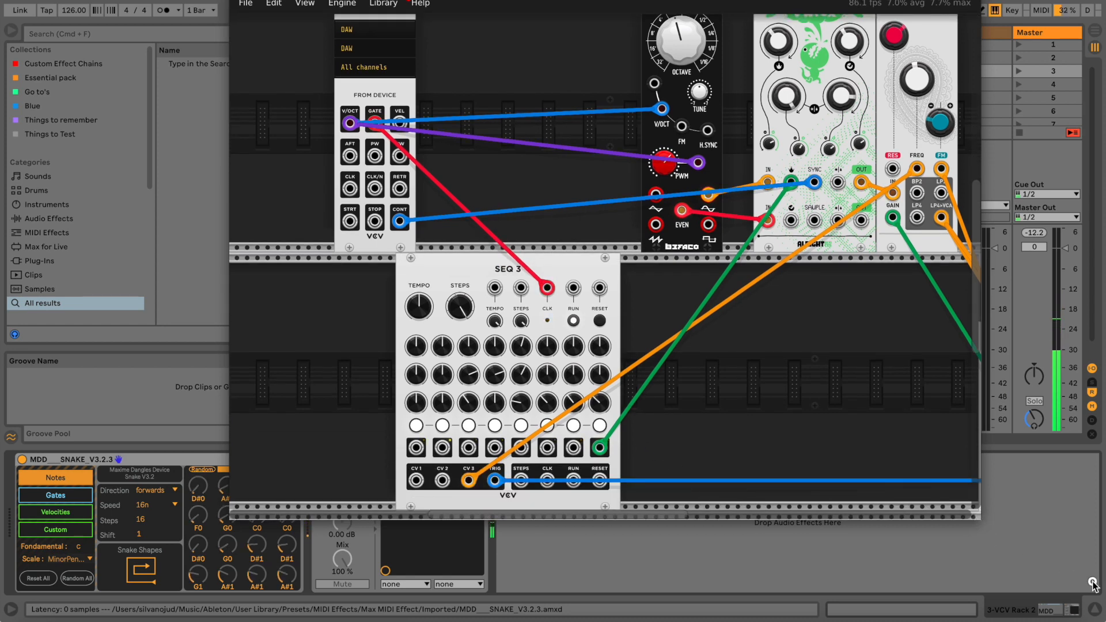
pyautogui.moveTo(980, 518); pyautogui.dragTo(1097, 594)
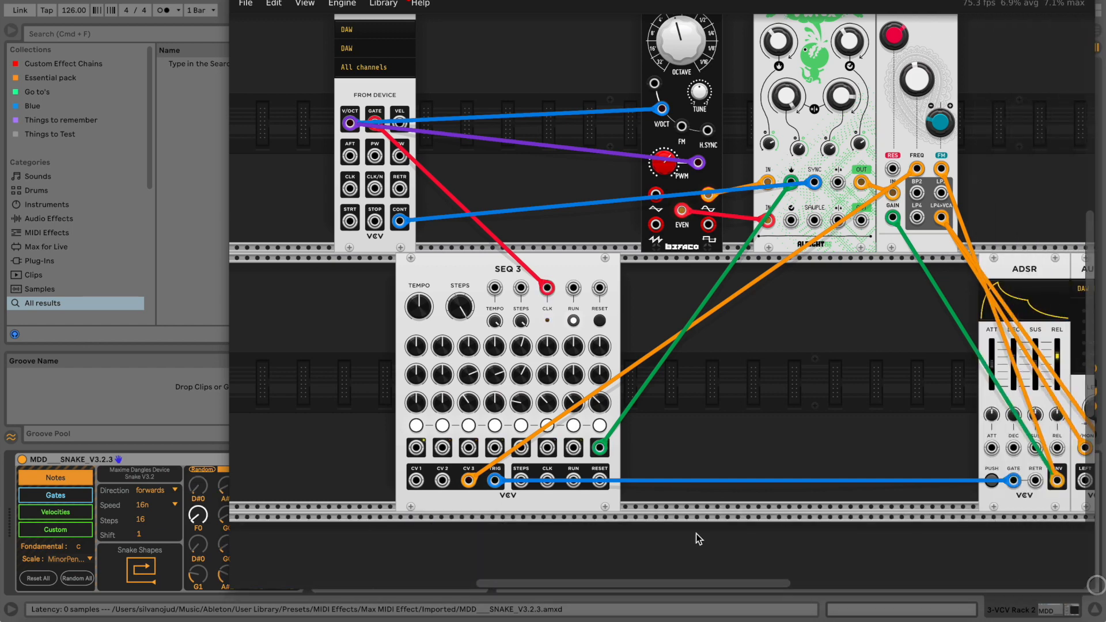
pyautogui.moveTo(680, 585); pyautogui.dragTo(706, 588)
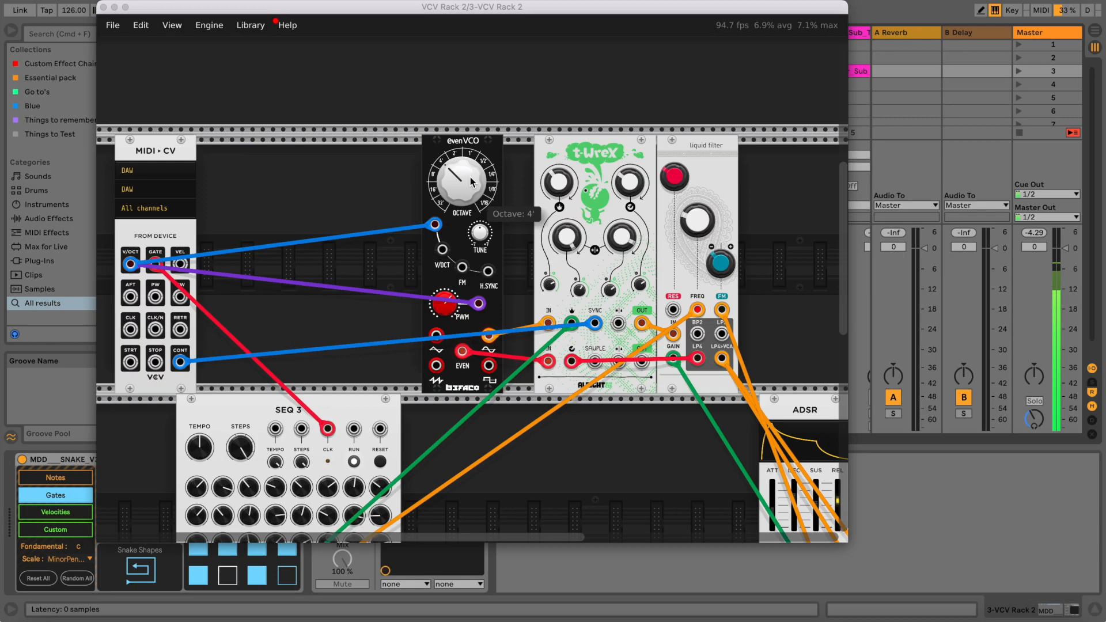
# Move the pitch cable to the EvenVCO's second V/OCT input and feed both t-Wrex inputs from the EvenVCO's sine output.
pyautogui.moveTo(432, 234)
pyautogui.mouseDown()
pyautogui.moveTo(454, 246)
pyautogui.moveTo(443, 249)
pyautogui.mouseUp()
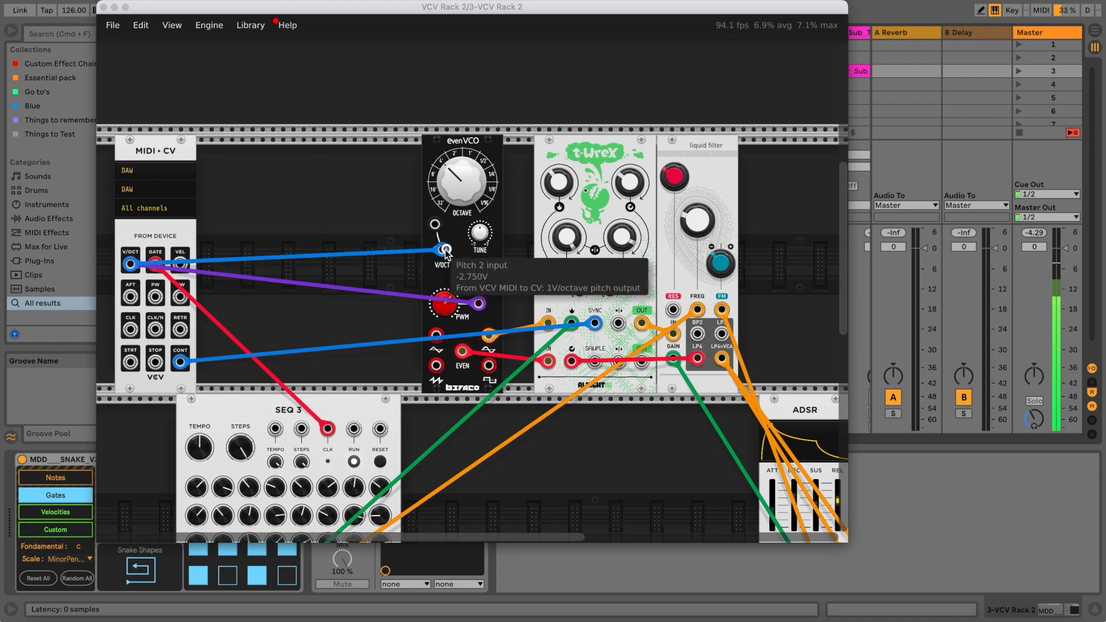
pyautogui.moveTo(443, 306); pyautogui.dragTo(442, 309)
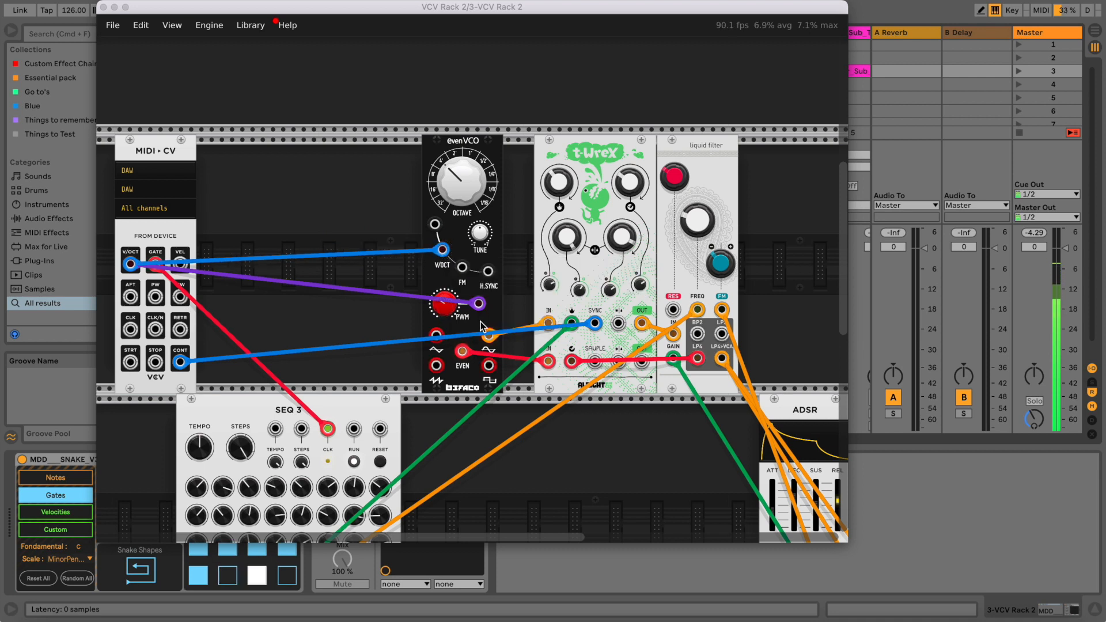
pyautogui.moveTo(488, 335)
pyautogui.mouseDown()
pyautogui.moveTo(438, 366)
pyautogui.moveTo(487, 362)
pyautogui.moveTo(444, 333)
pyautogui.moveTo(491, 337)
pyautogui.mouseUp()
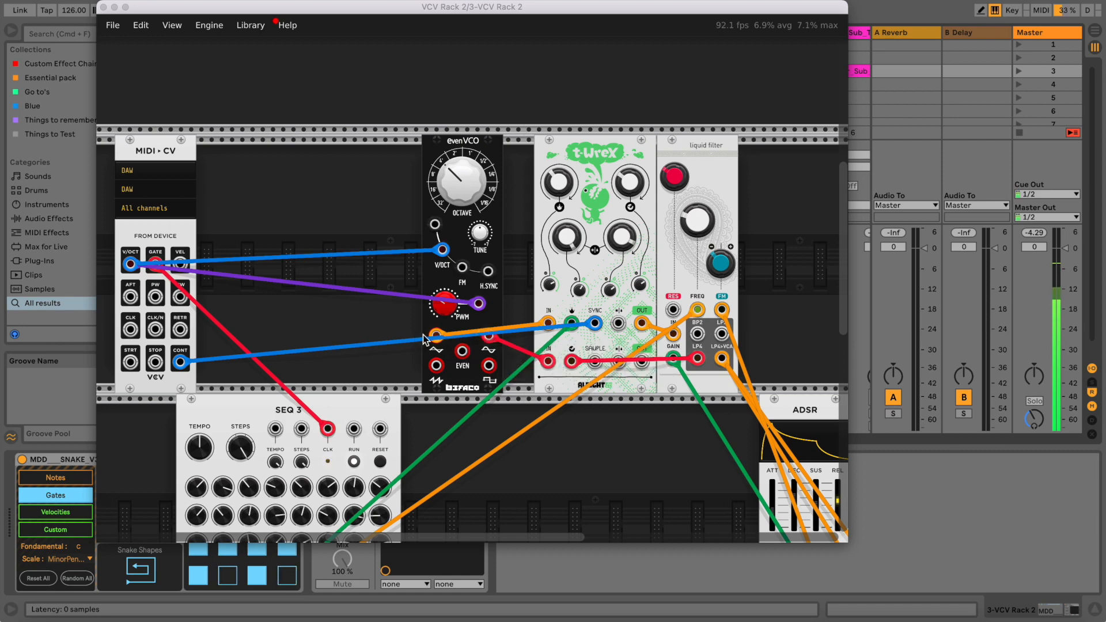
pyautogui.moveTo(439, 336); pyautogui.dragTo(489, 336)
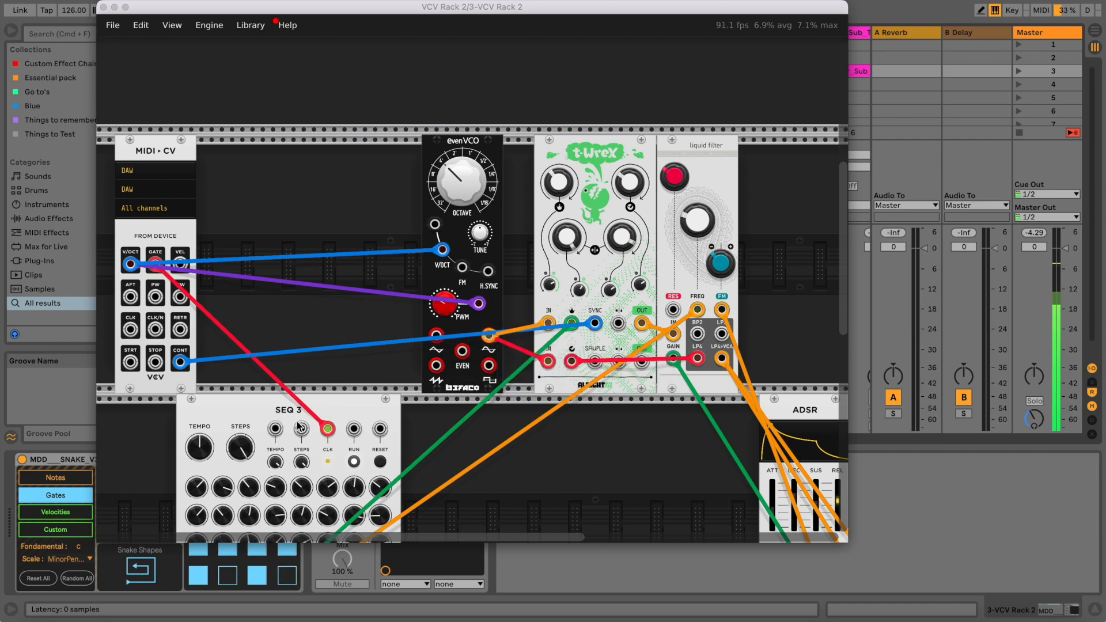
# Move the t-Wrex's Stomp Depth CV cable from the SEQ 3's step 4 output to its CV 1 output.
pyautogui.scroll(-3, 278, 455)
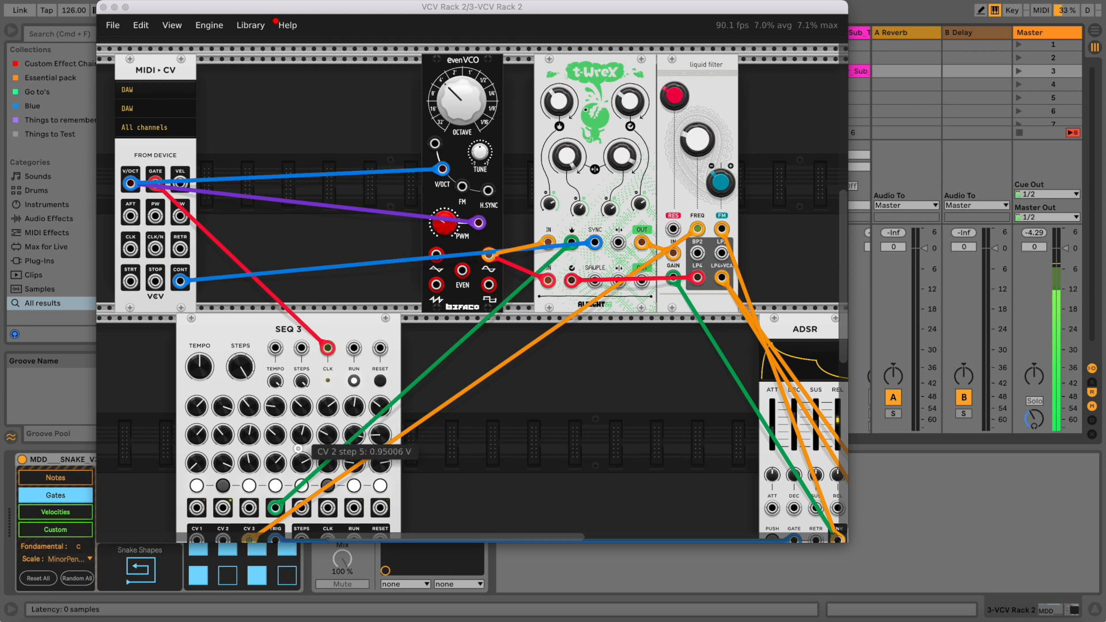
pyautogui.moveTo(300, 398); pyautogui.dragTo(269, 422)
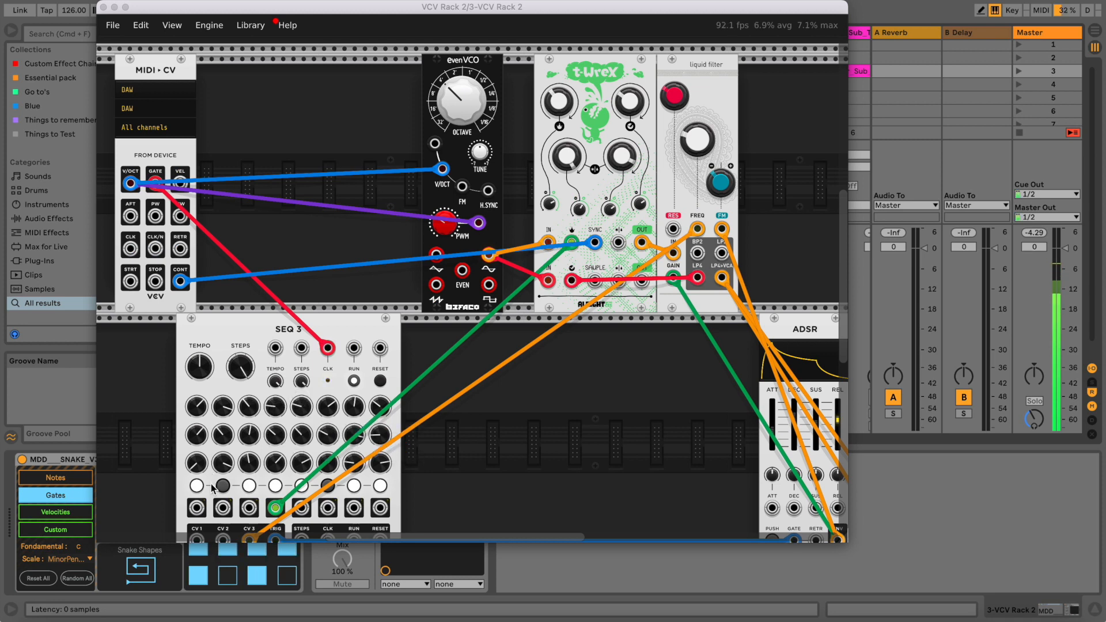
pyautogui.scroll(-5, 294, 487)
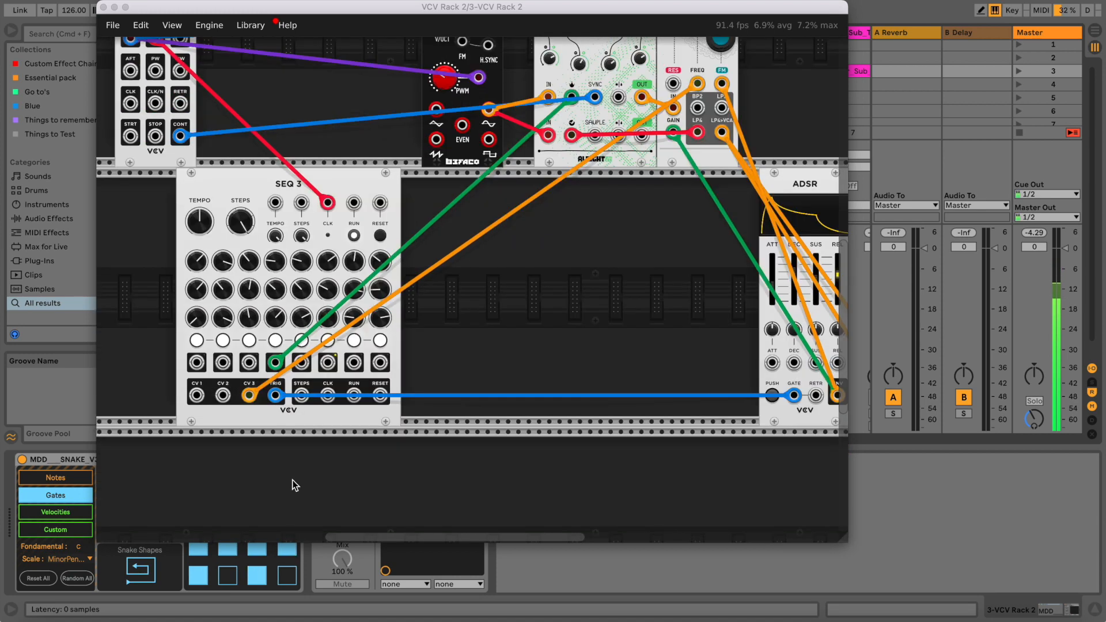
pyautogui.moveTo(275, 363); pyautogui.dragTo(199, 395)
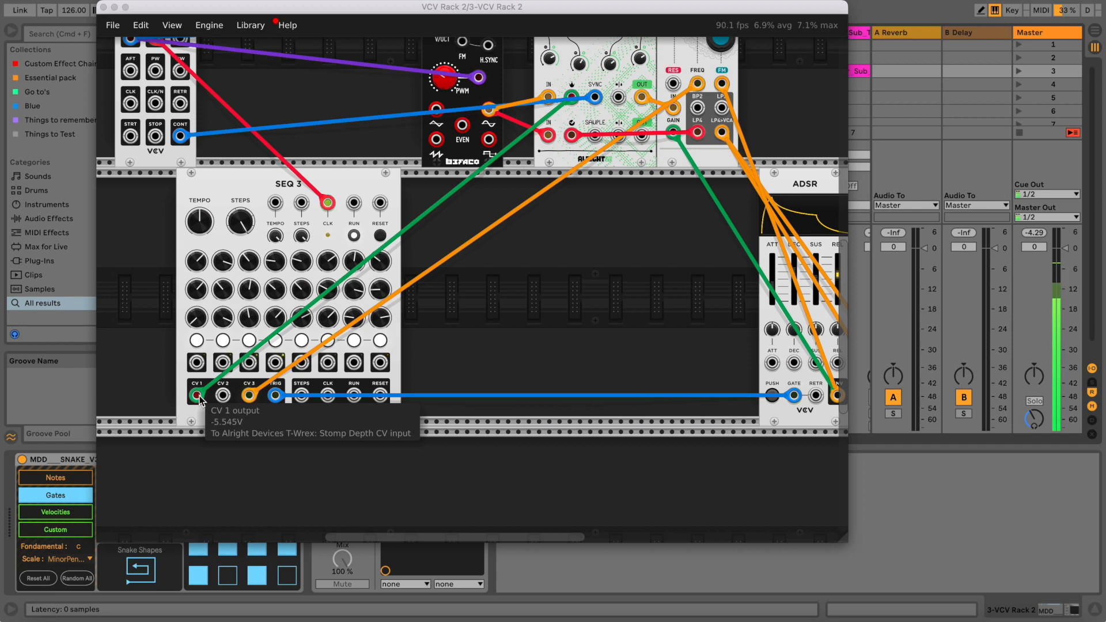
pyautogui.scroll(5, 673, 260)
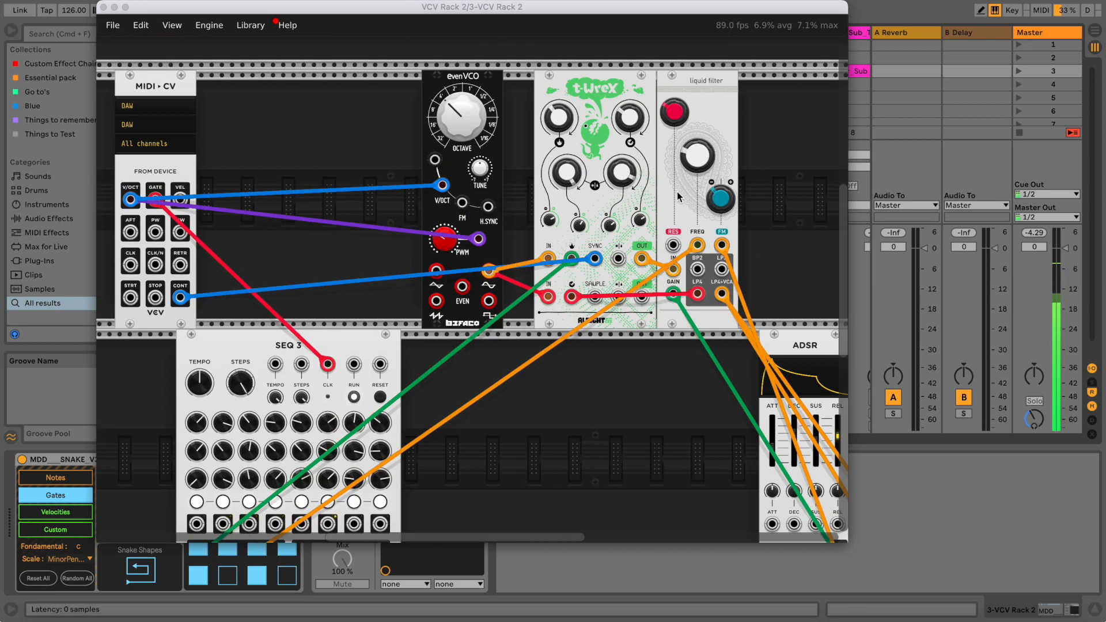
# Raise the Liquid Filter's frequency slightly and set its resonance to about 24%.
pyautogui.moveTo(694, 166)
pyautogui.moveTo(697, 155); pyautogui.dragTo(697, 138)
pyautogui.moveTo(720, 205)
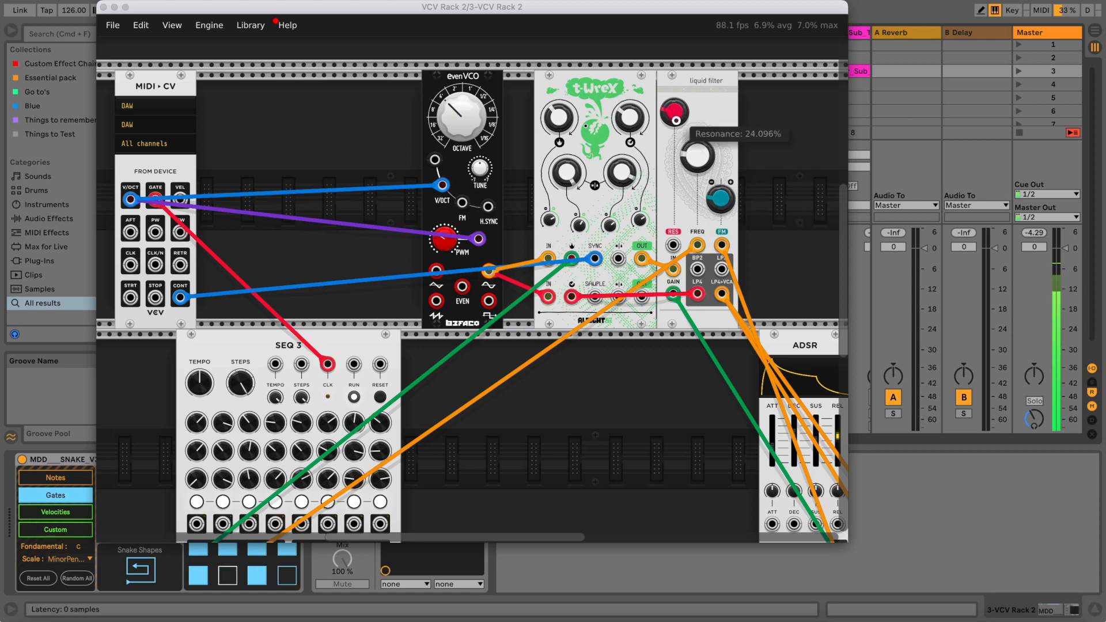
# Fine-tune the Liquid Filter's frequency around 120 Hz and set its frequency modulation to about -7%.
pyautogui.scroll(-4, 431, 363)
pyautogui.hscroll(-2, 431, 363)
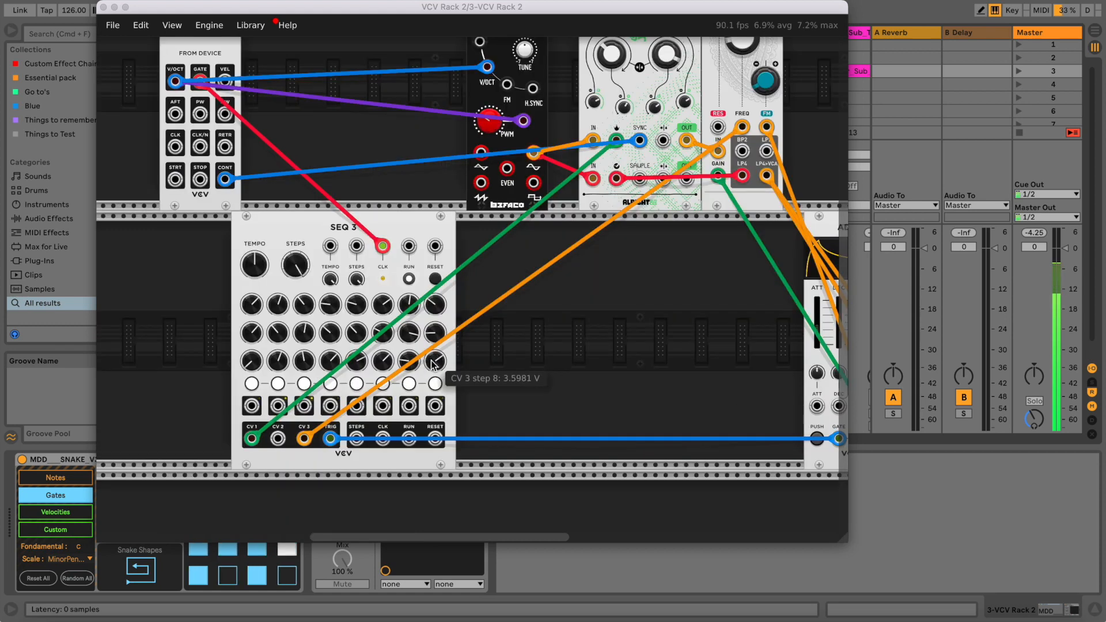
pyautogui.scroll(-6, 544, 259)
pyautogui.scroll(12, 543, 254)
pyautogui.moveTo(507, 179)
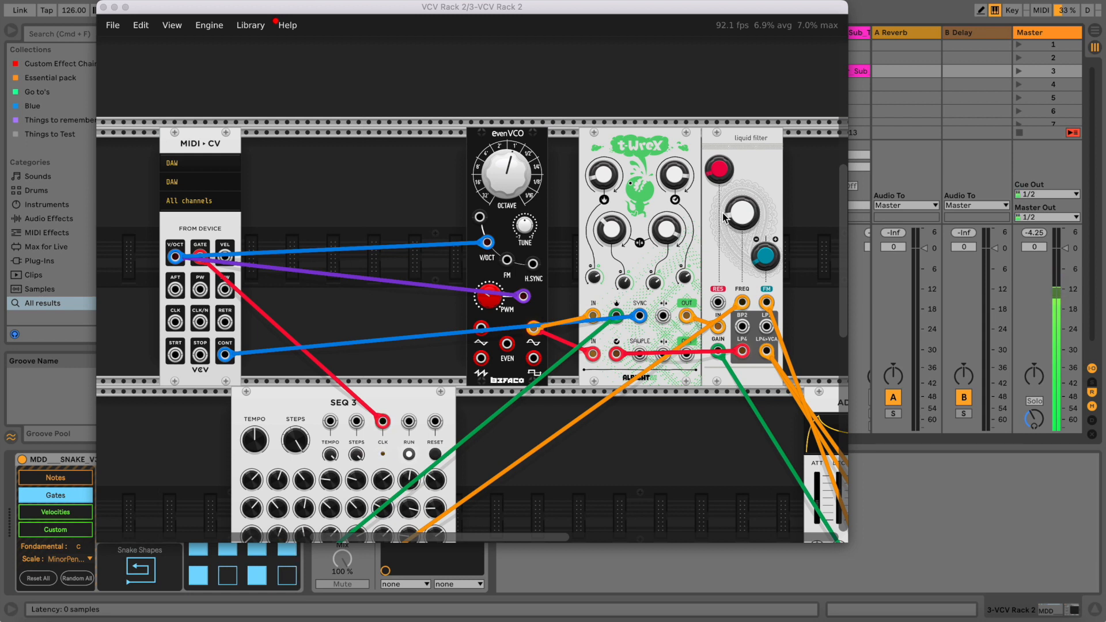
pyautogui.moveTo(740, 211); pyautogui.dragTo(739, 202)
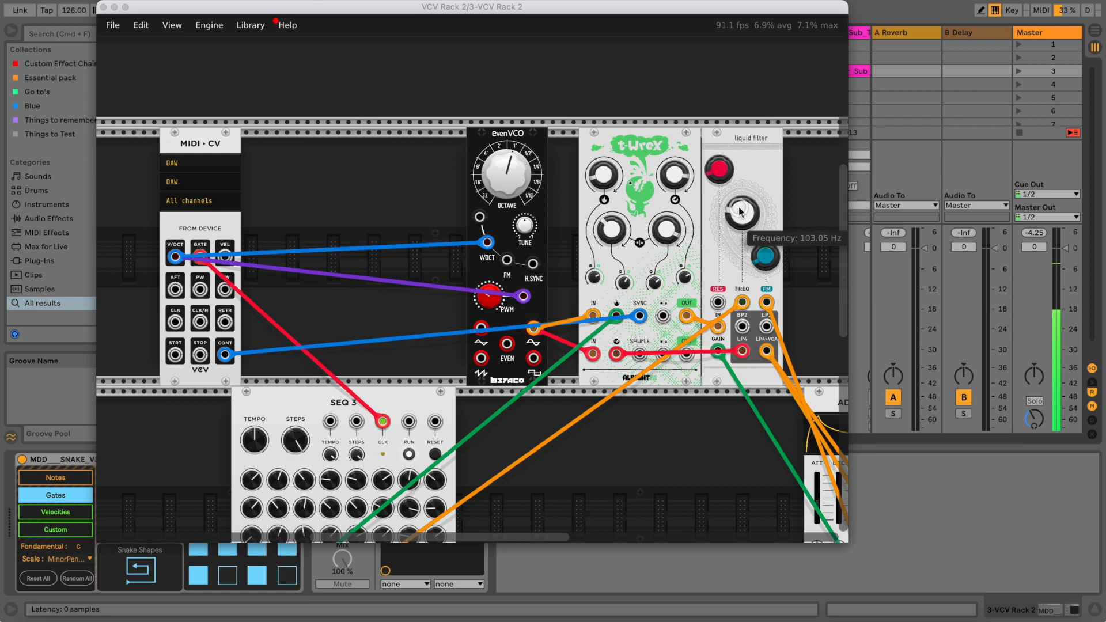
pyautogui.moveTo(740, 211); pyautogui.dragTo(740, 211)
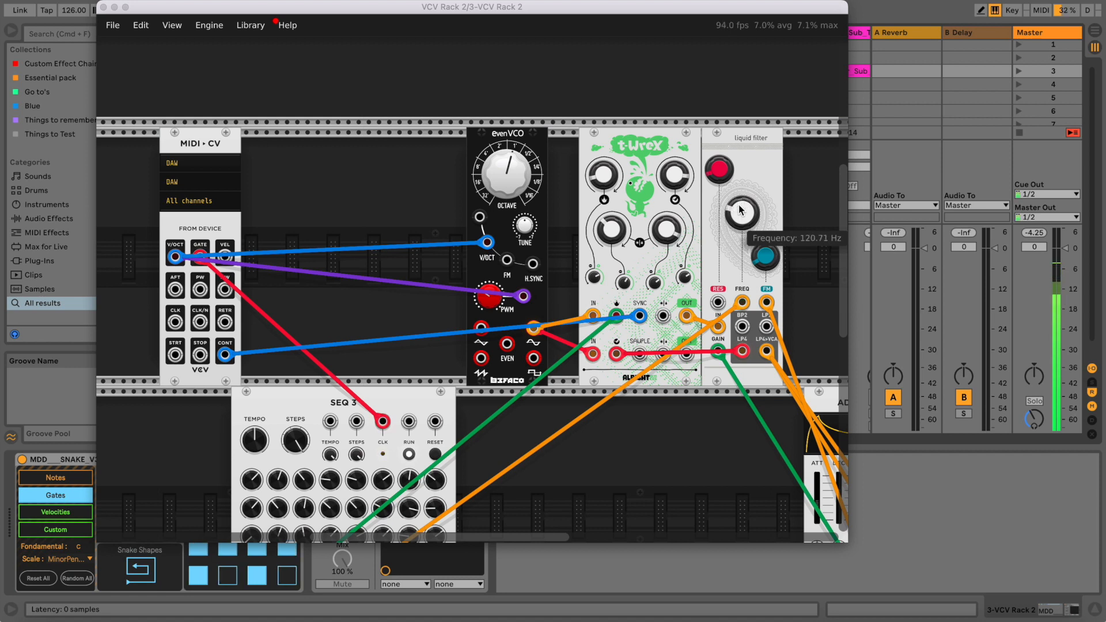
pyautogui.moveTo(740, 209); pyautogui.dragTo(740, 205)
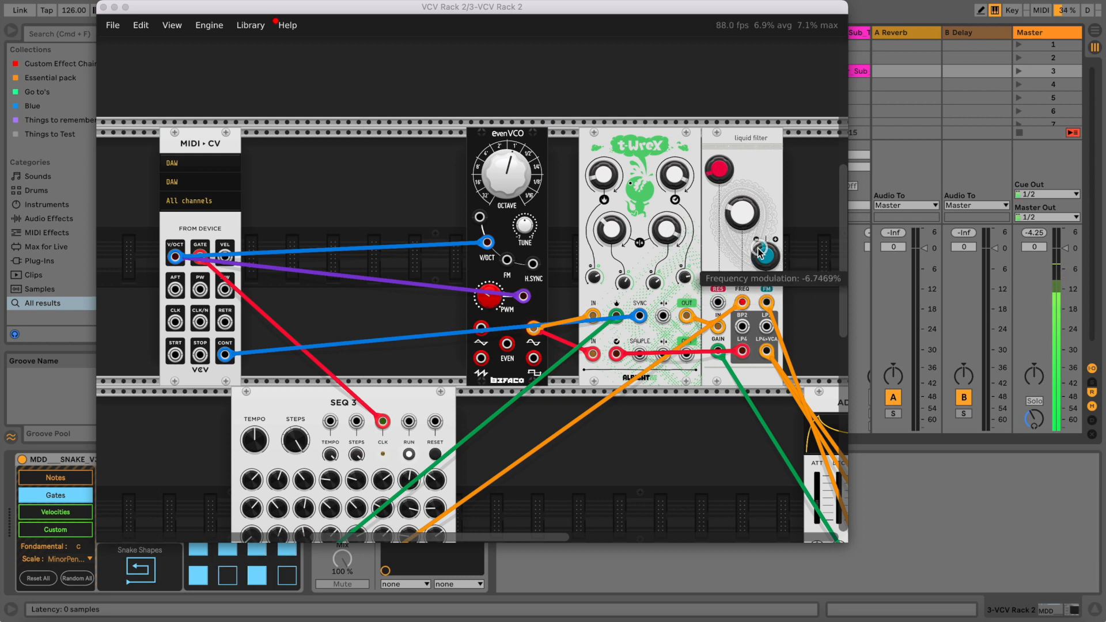
pyautogui.hscroll(5, 573, 531)
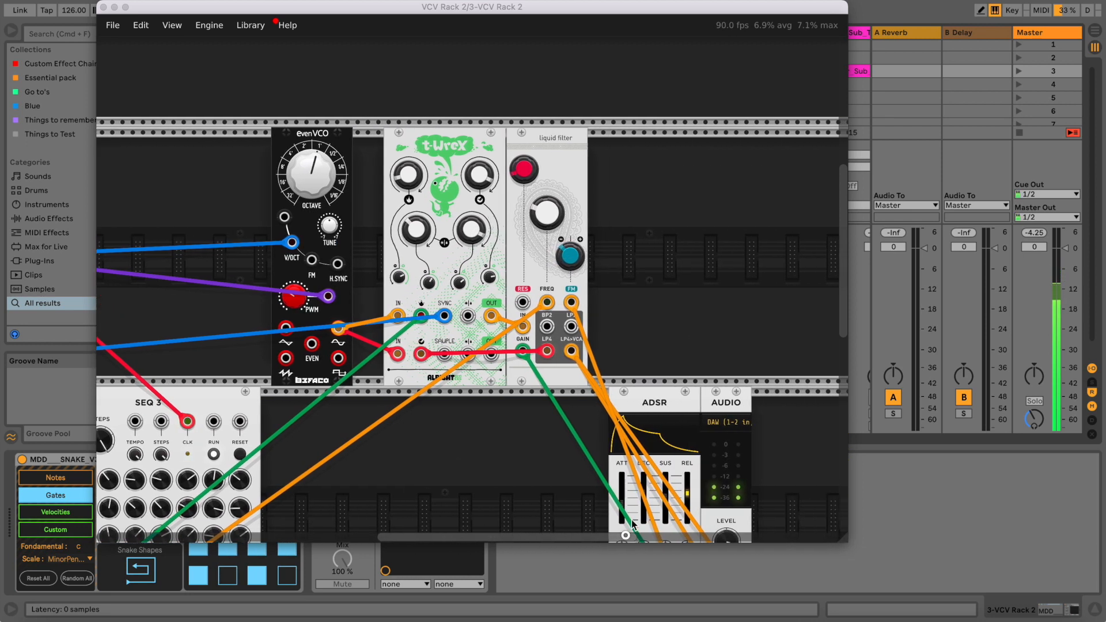
pyautogui.moveTo(587, 266); pyautogui.dragTo(587, 256)
pyautogui.hscroll(3, 599, 537)
pyautogui.scroll(-6, 610, 453)
pyautogui.scroll(-1, 610, 453)
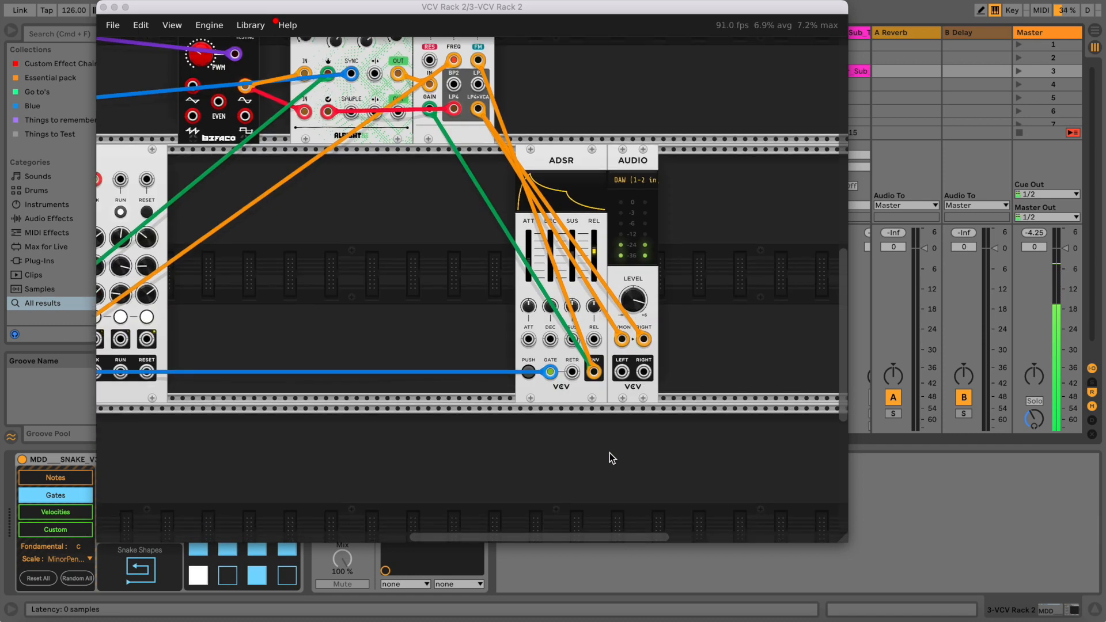
# Return to the Ableton Live mixer, solo the Drum_Loop track and set its volume to -6.7 dB.
pyautogui.click(104, 7)
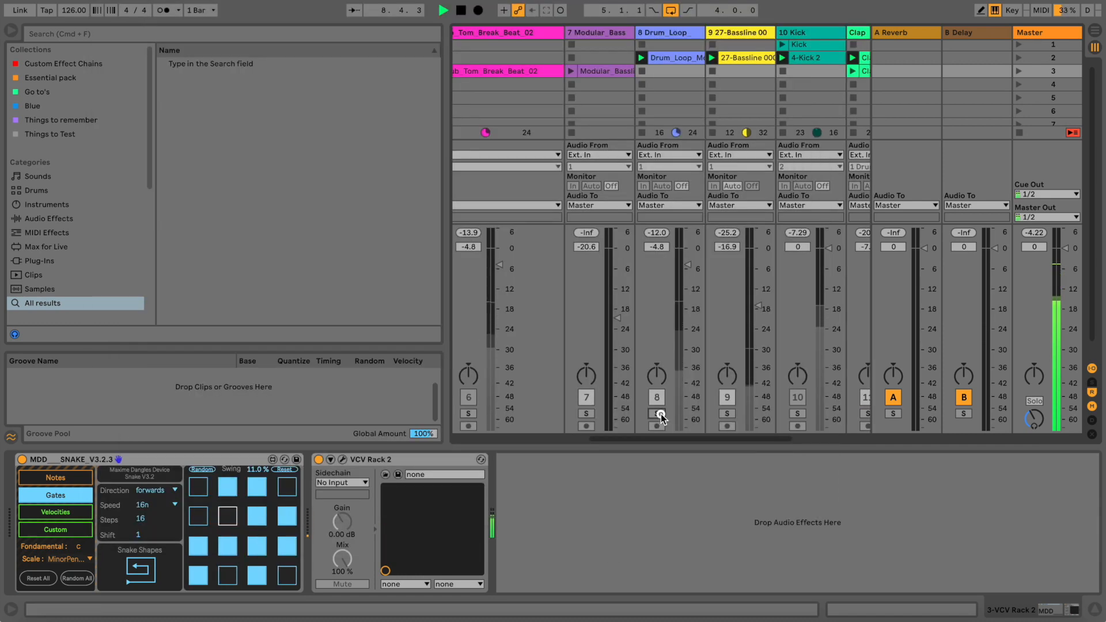
pyautogui.click(657, 414)
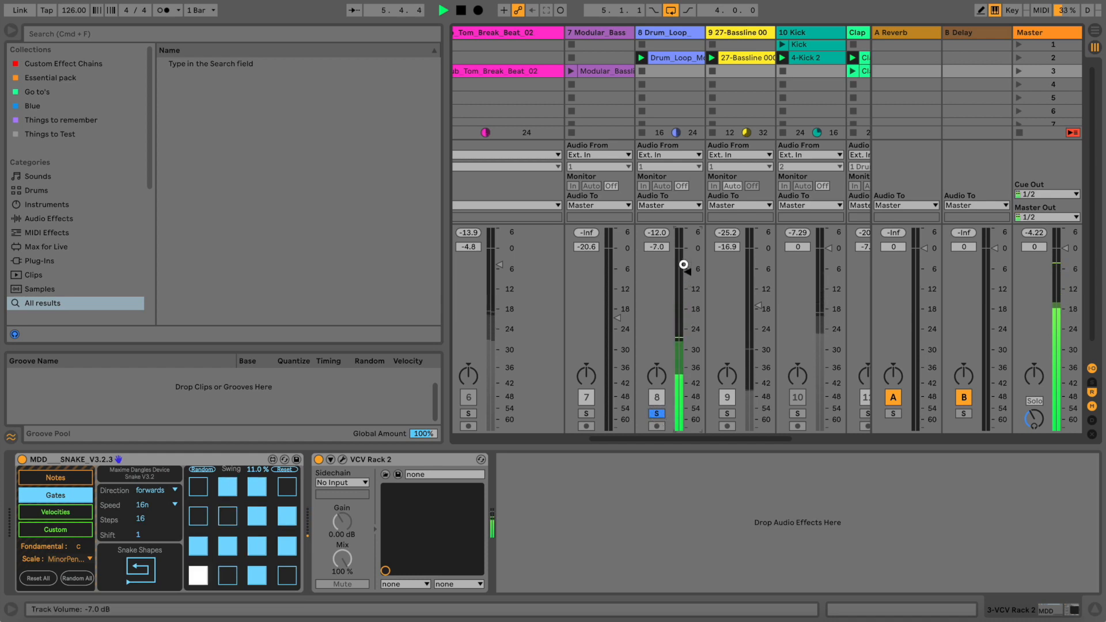
pyautogui.moveTo(685, 264); pyautogui.dragTo(688, 271)
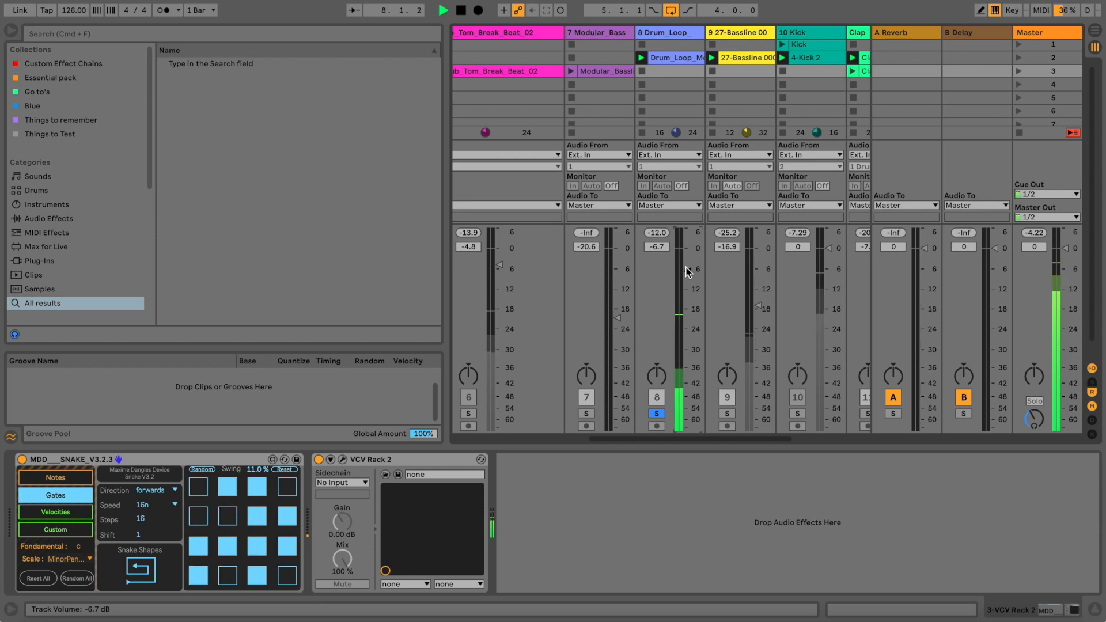
pyautogui.moveTo(678, 441); pyautogui.dragTo(706, 442)
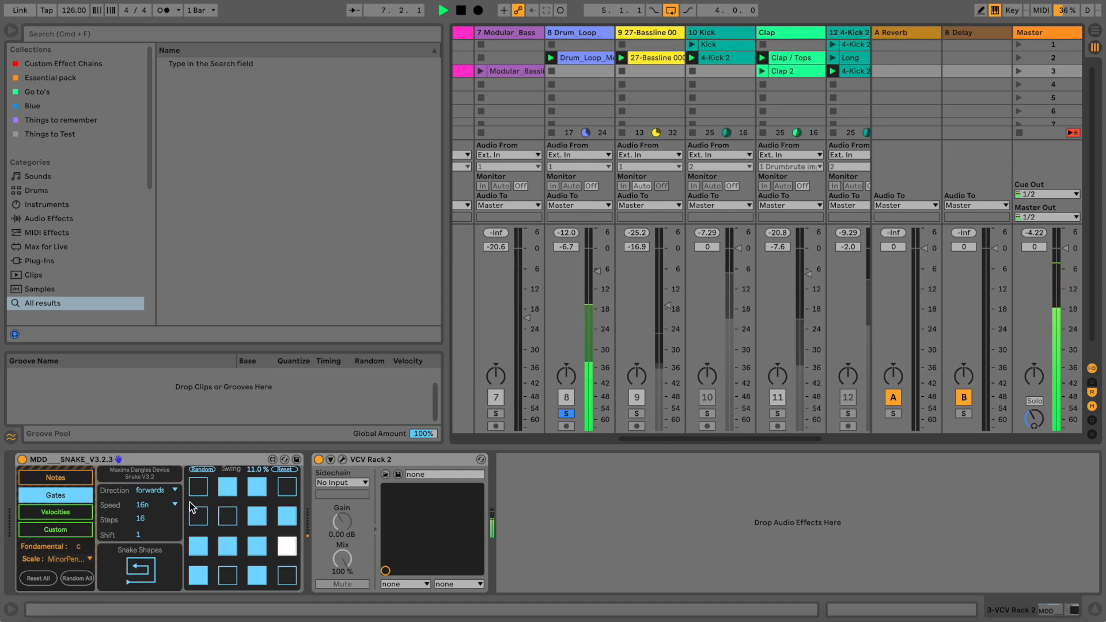
# Audition other scales in MDD Snake, including WholeTone, and settle on Phrygian.
pyautogui.click(62, 557)
pyautogui.click(52, 219)
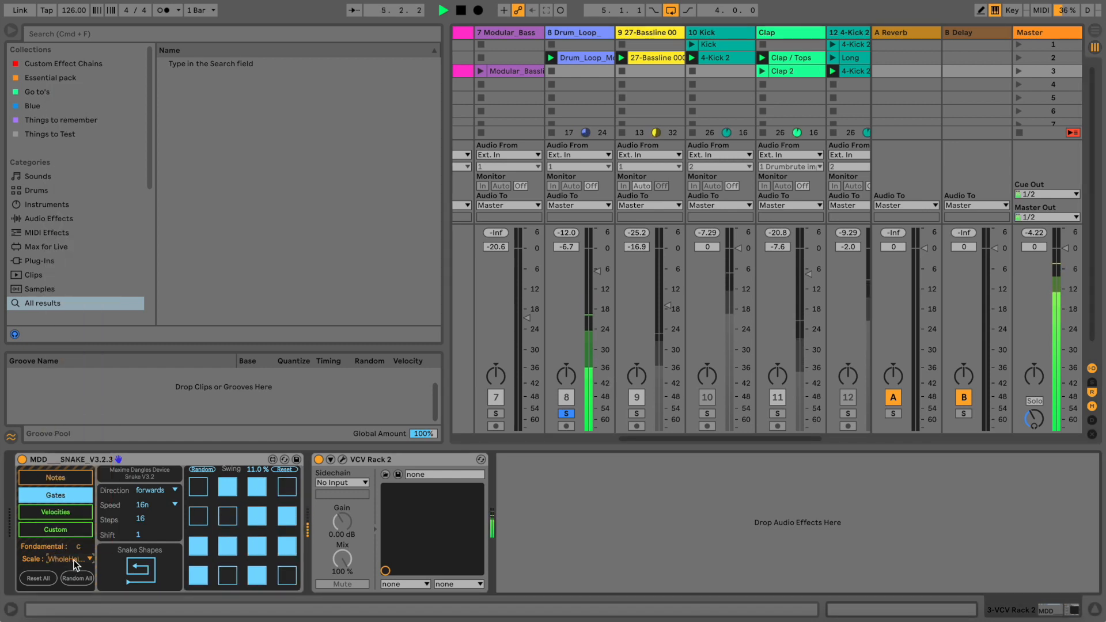
pyautogui.press('Up')
pyautogui.press('Up')
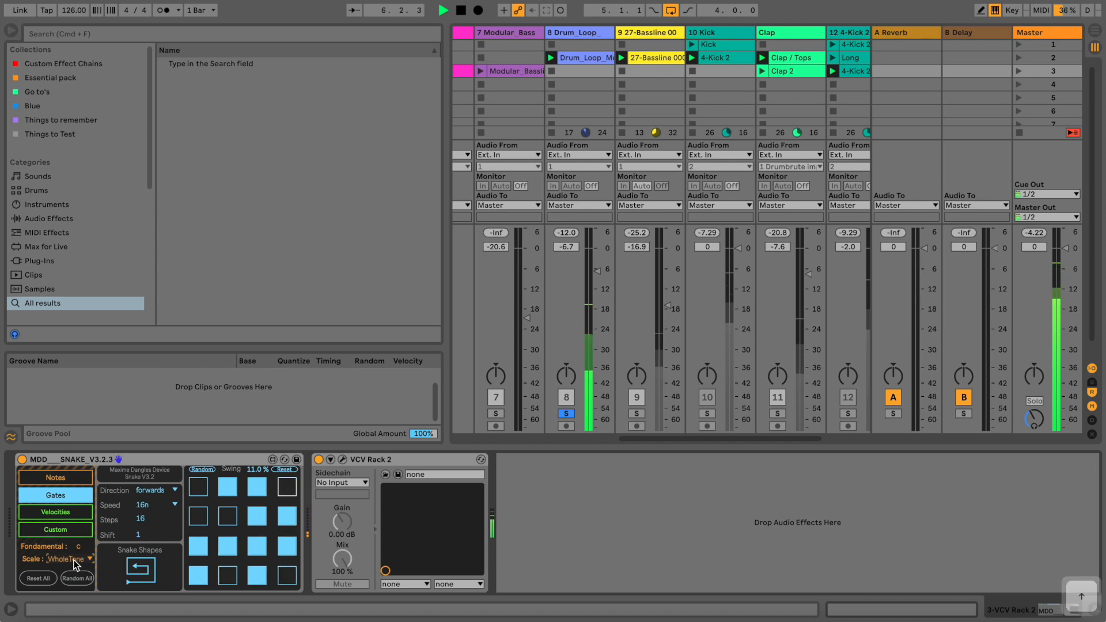
pyautogui.press('Up')
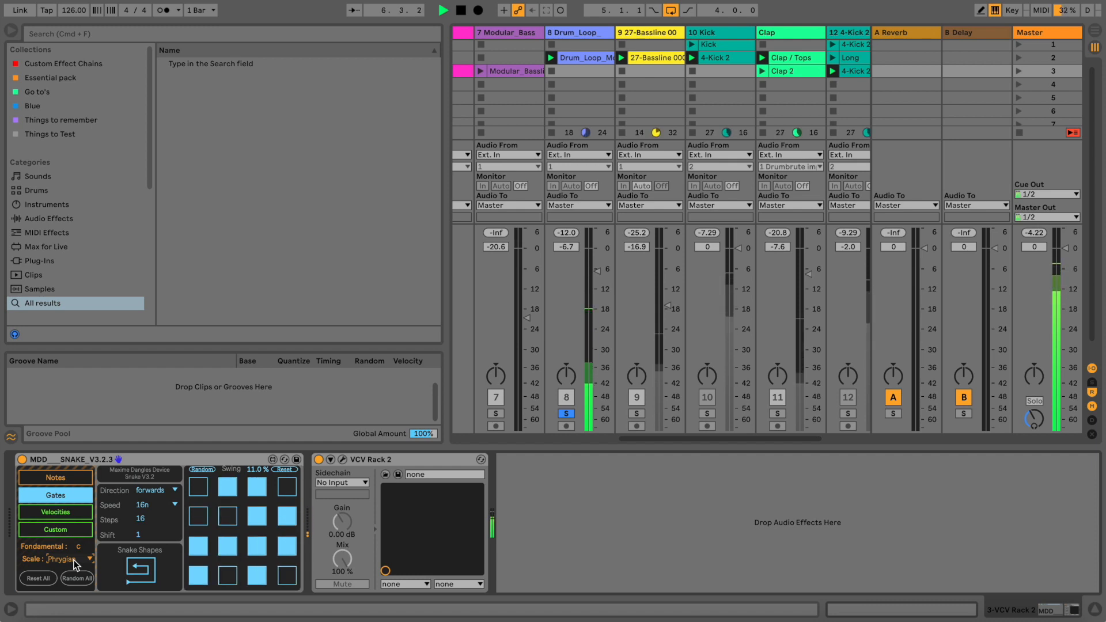
# Reopen the track 3 rack, adjust the ADSR's release and set the t-Wrex's Chomp Depth to about 1389 Hz.
pyautogui.click(342, 459)
pyautogui.moveTo(596, 251)
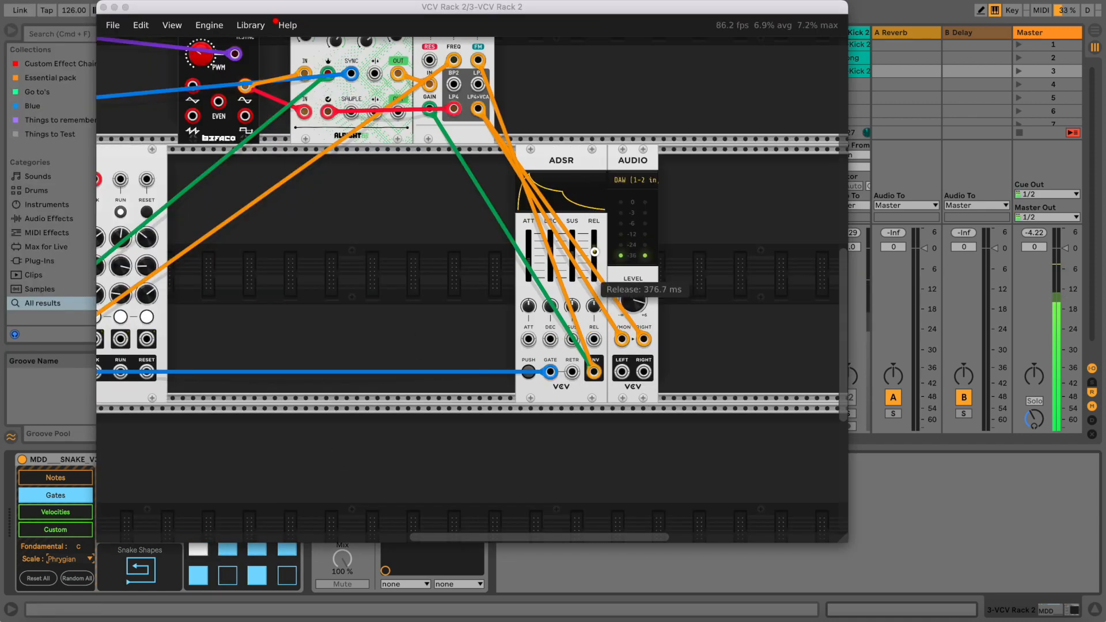
pyautogui.moveTo(595, 252); pyautogui.dragTo(595, 252)
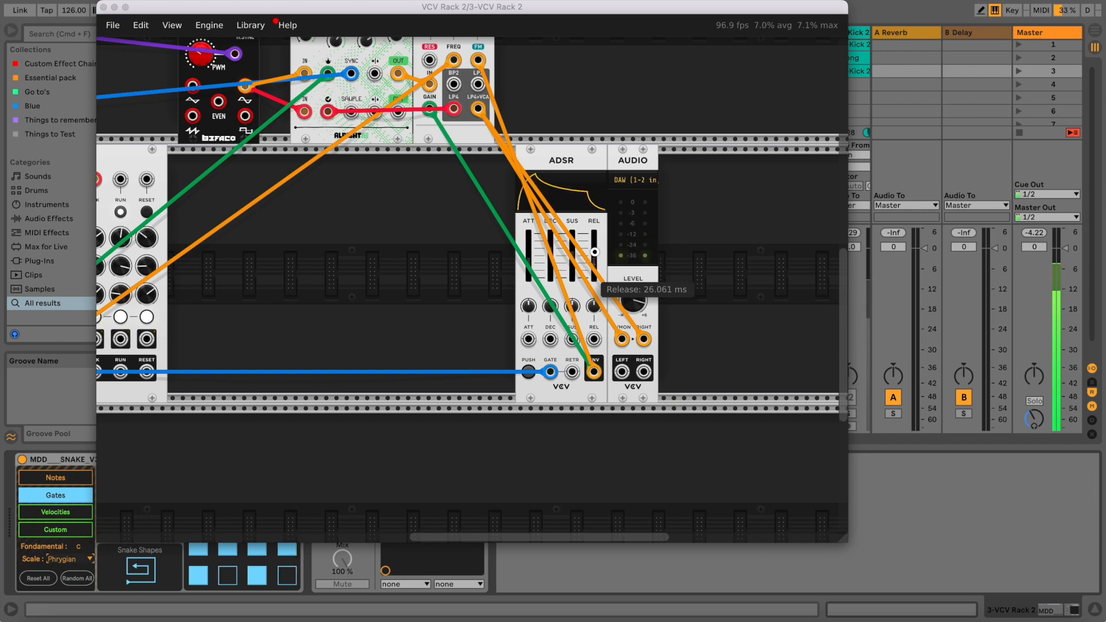
pyautogui.scroll(5, 596, 252)
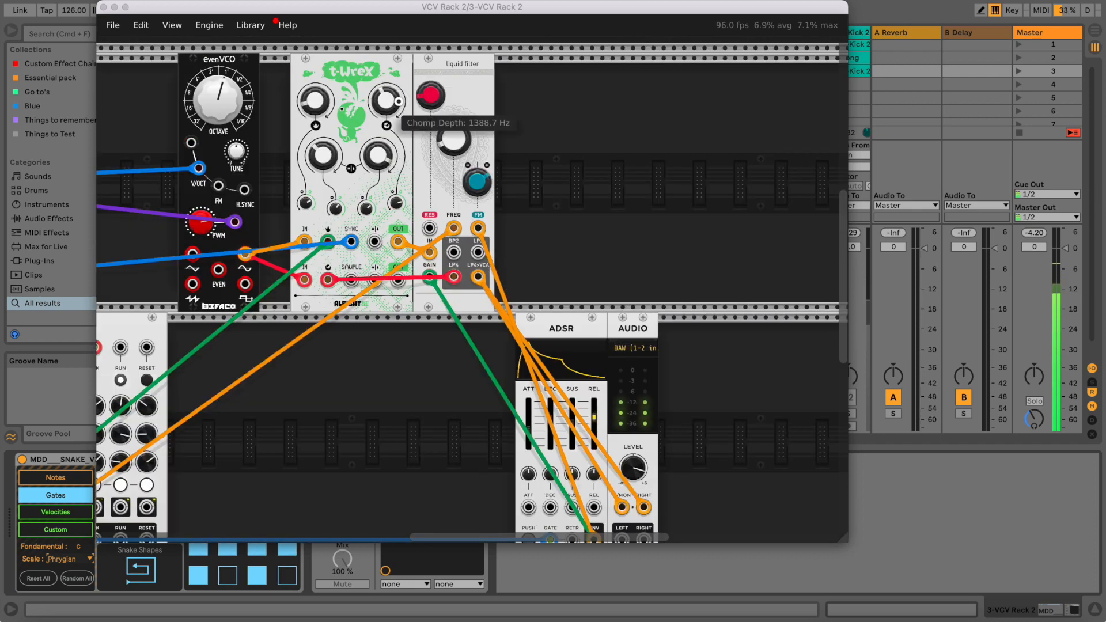
# Close the rack window, solo the Clap track and set its volume to -5.9 dB.
pyautogui.click(103, 7)
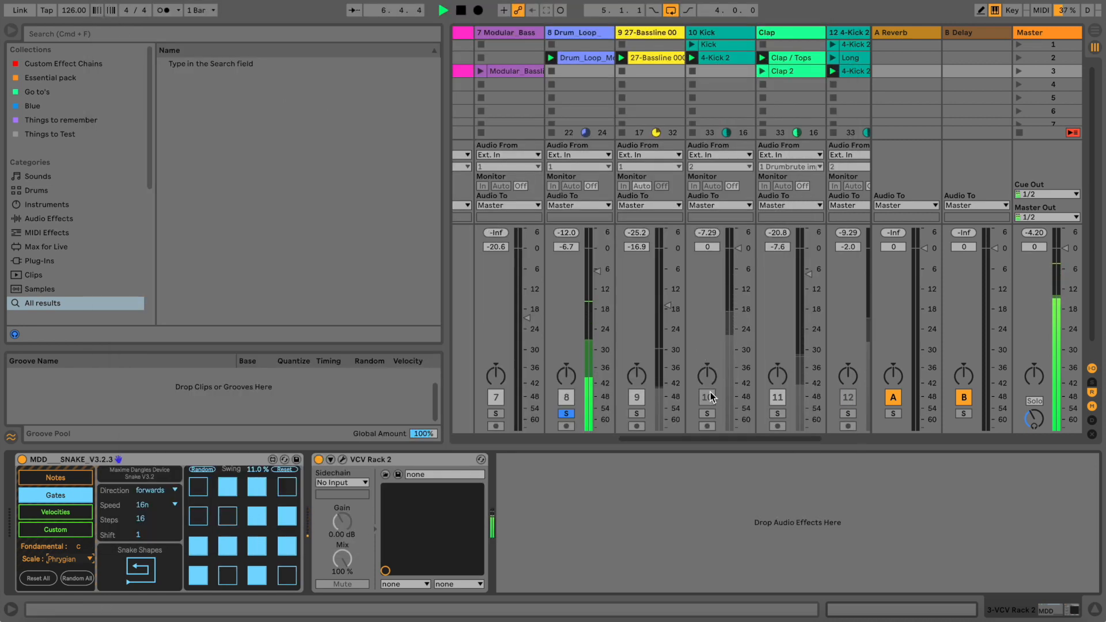
pyautogui.click(778, 413)
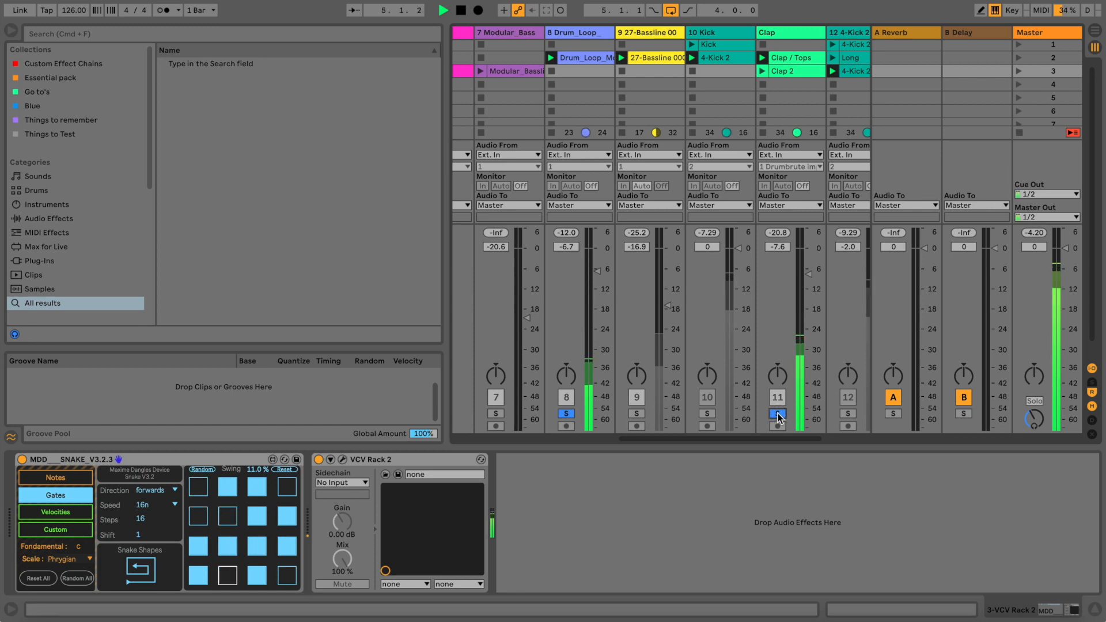
pyautogui.moveTo(805, 282); pyautogui.dragTo(805, 276)
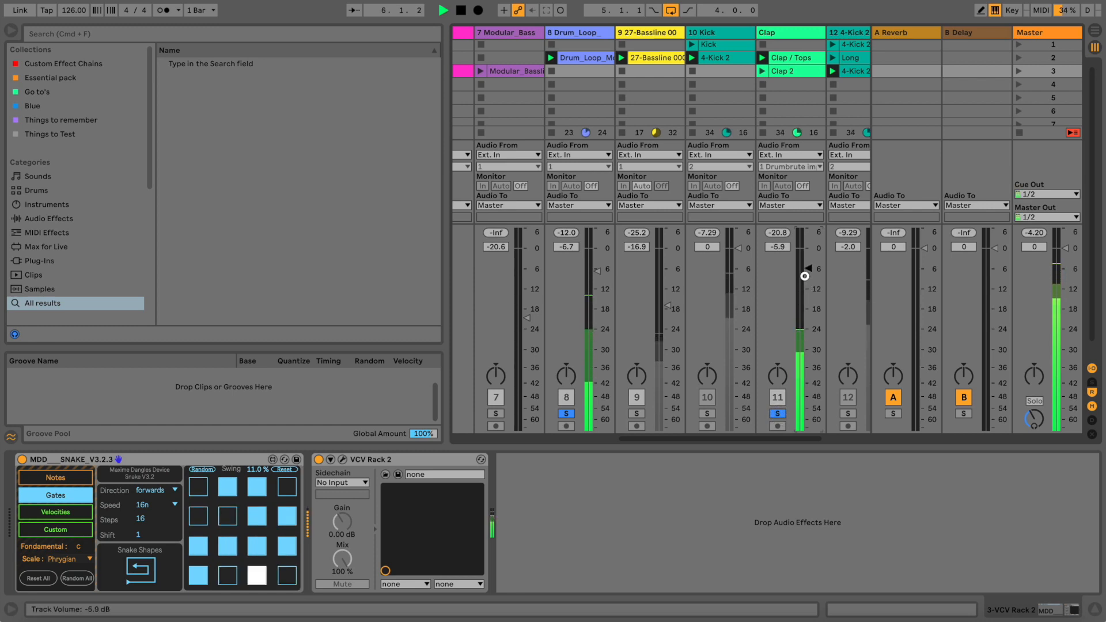
# Take the Kick shorter track out of solo to hear the groove without the kick.
pyautogui.moveTo(690, 438); pyautogui.dragTo(735, 440)
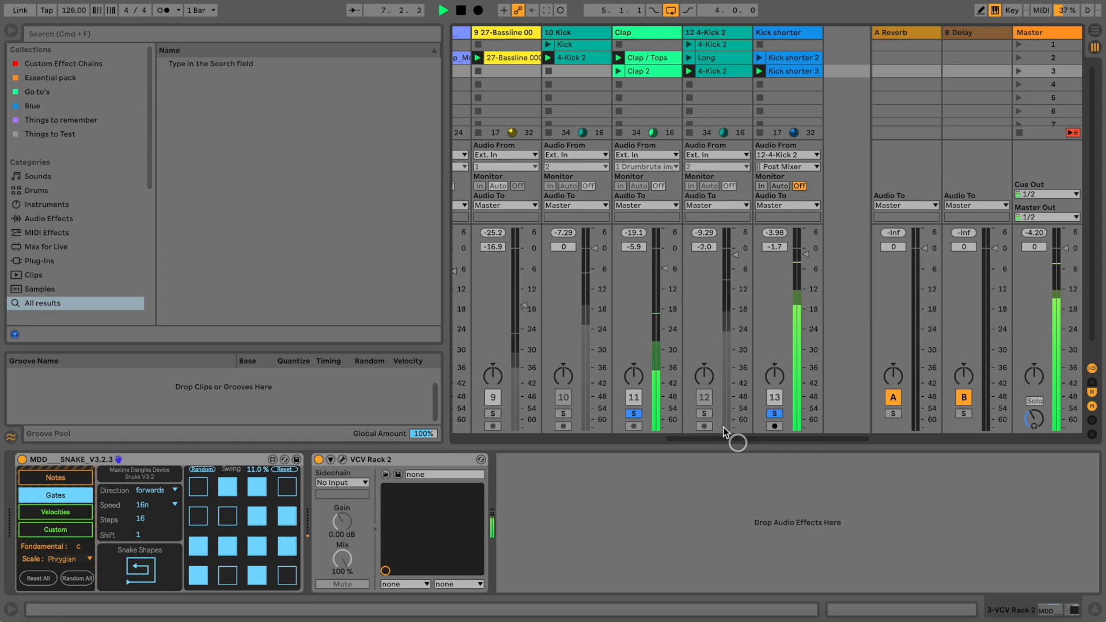
pyautogui.click(774, 413)
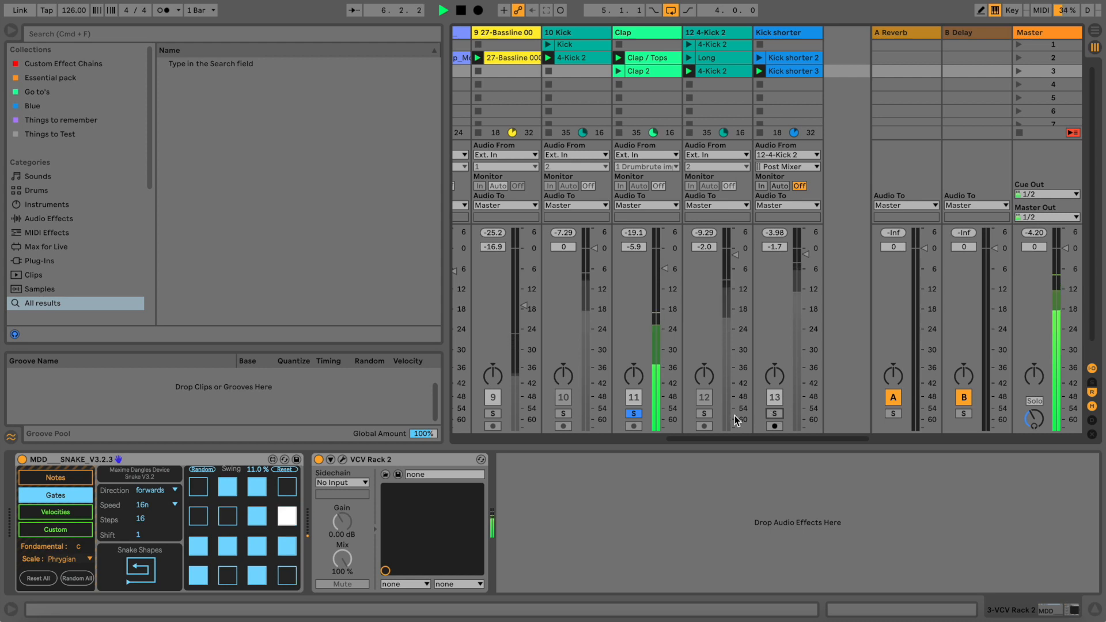
pyautogui.moveTo(693, 437); pyautogui.dragTo(568, 434)
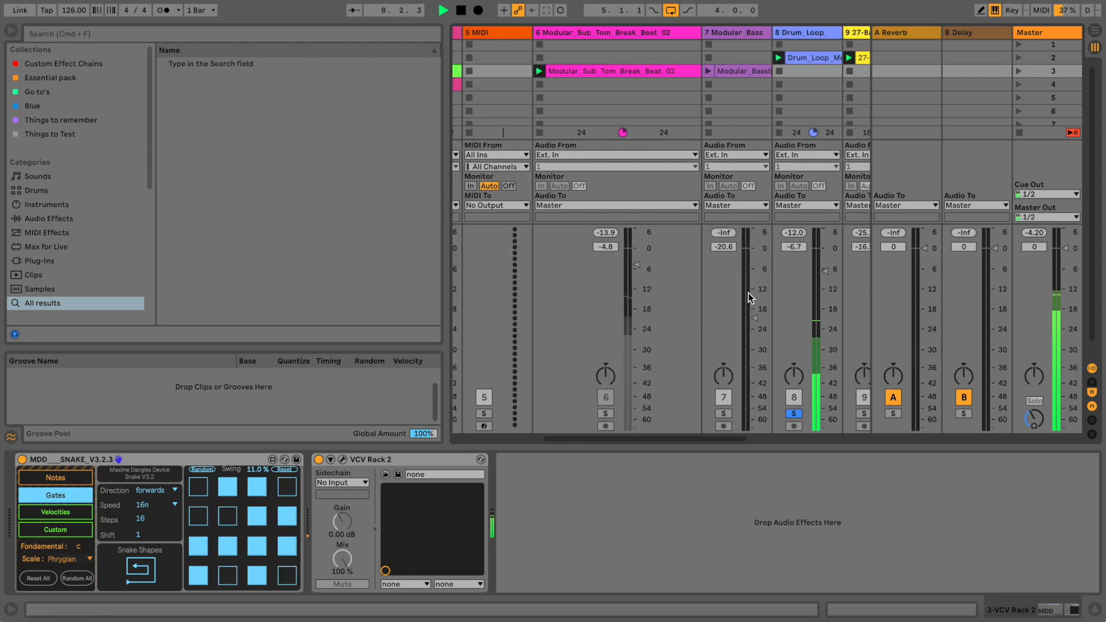
pyautogui.moveTo(666, 439); pyautogui.dragTo(534, 434)
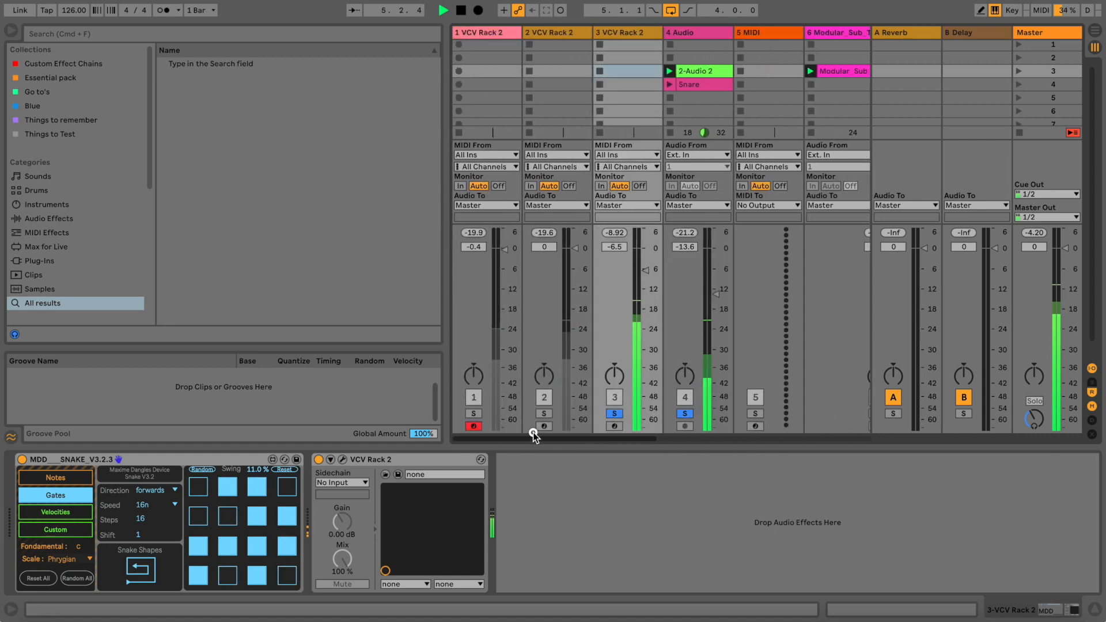
# Solo the Kick shorter track again and nudge its volume fader up.
pyautogui.moveTo(622, 442); pyautogui.dragTo(884, 437)
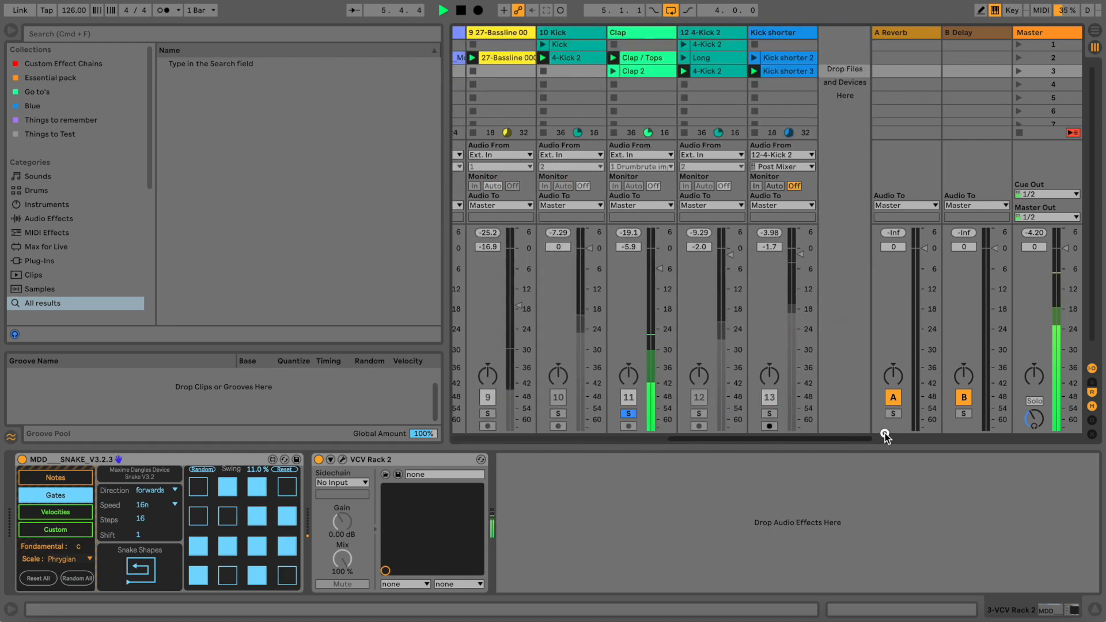
pyautogui.click(768, 414)
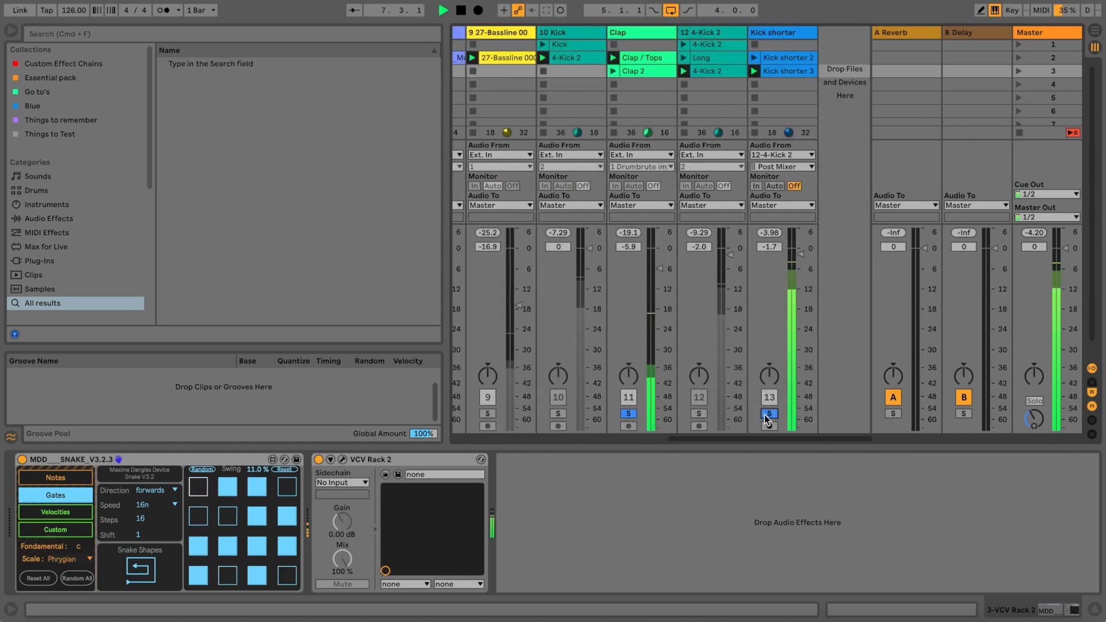
pyautogui.moveTo(796, 255); pyautogui.dragTo(801, 249)
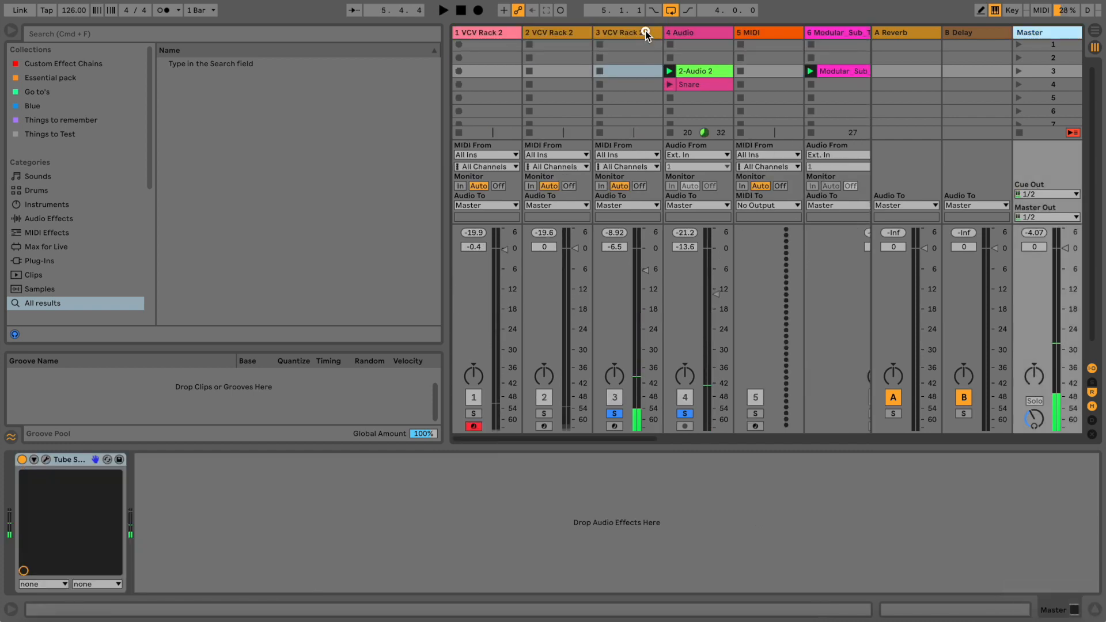
# Load the recent patch Ruffin_Simple_Bassline_Modular_04 into the rack on track 3.
pyautogui.click(647, 35)
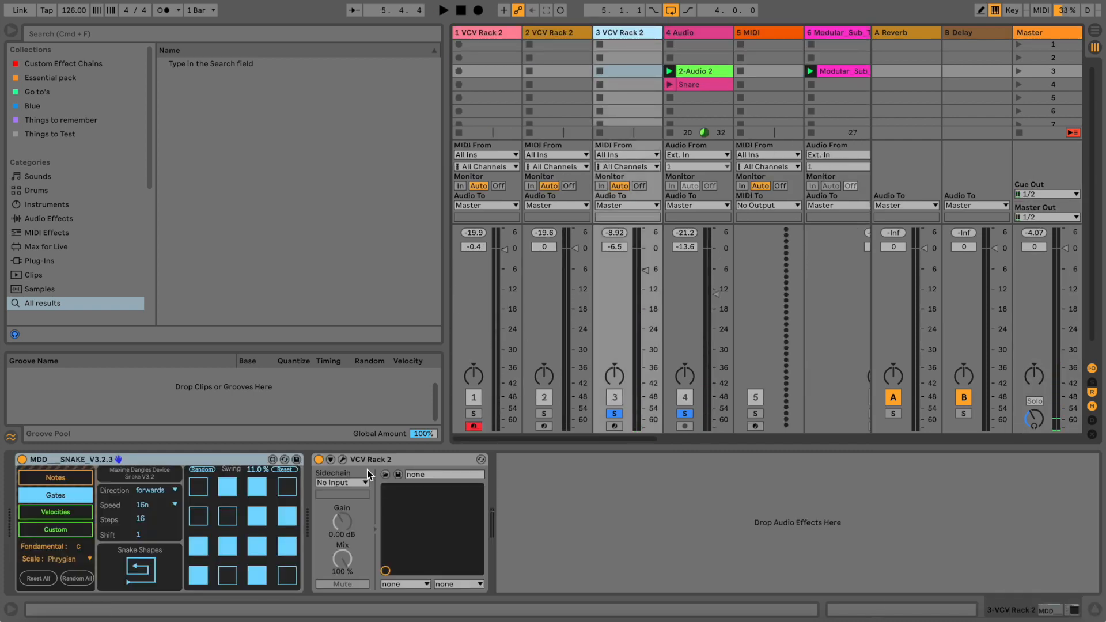
pyautogui.click(340, 460)
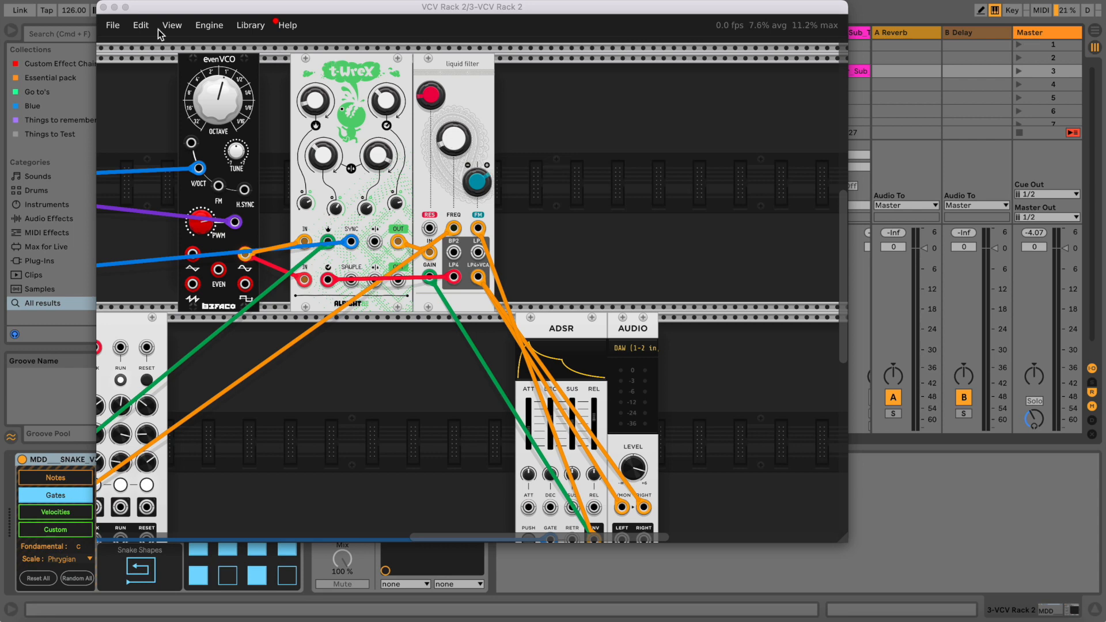
pyautogui.click(113, 25)
pyautogui.moveTo(144, 68)
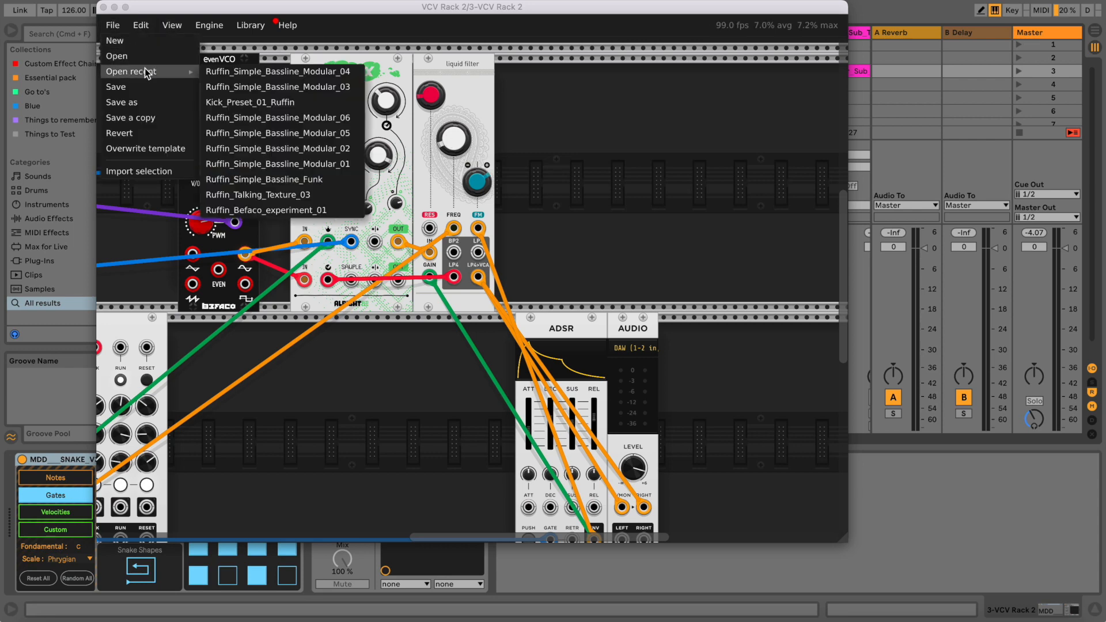
pyautogui.click(214, 72)
pyautogui.click(602, 226)
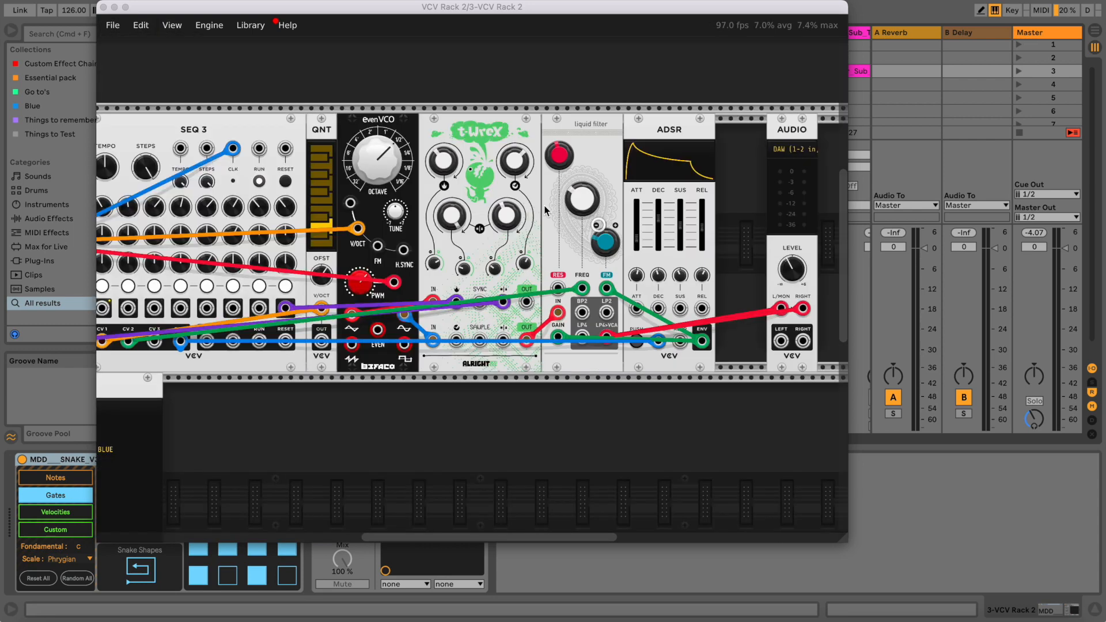
# Enlarge the rack window to fit the whole patch from MIDI-CV to AUDIO and start playback.
pyautogui.hscroll(-2, 474, 537)
pyautogui.moveTo(474, 537); pyautogui.dragTo(442, 531)
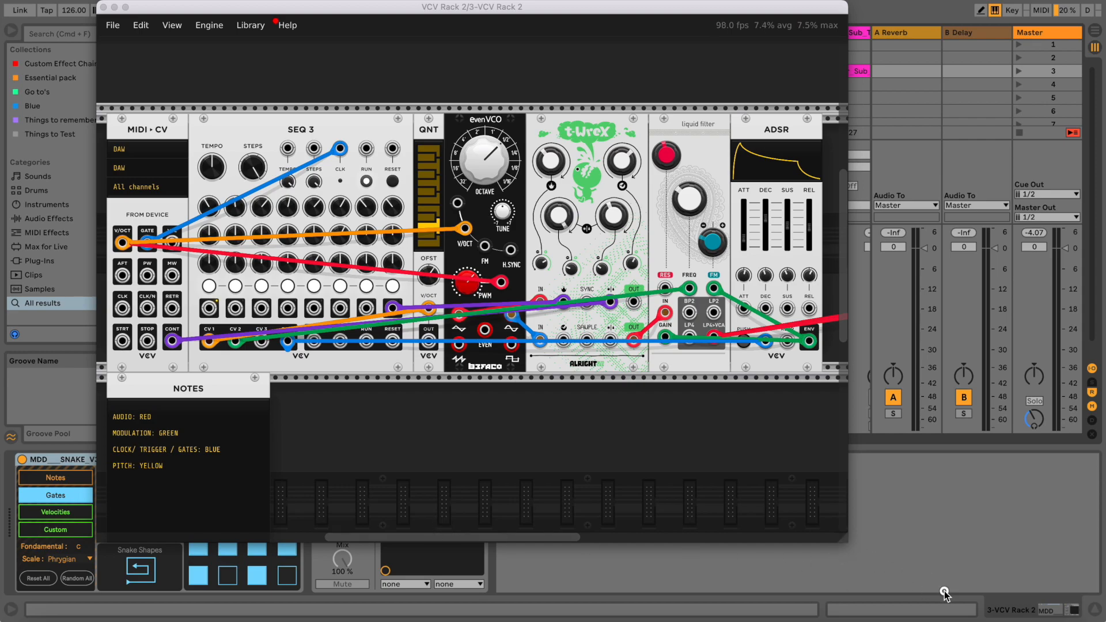
pyautogui.moveTo(841, 548); pyautogui.dragTo(876, 563)
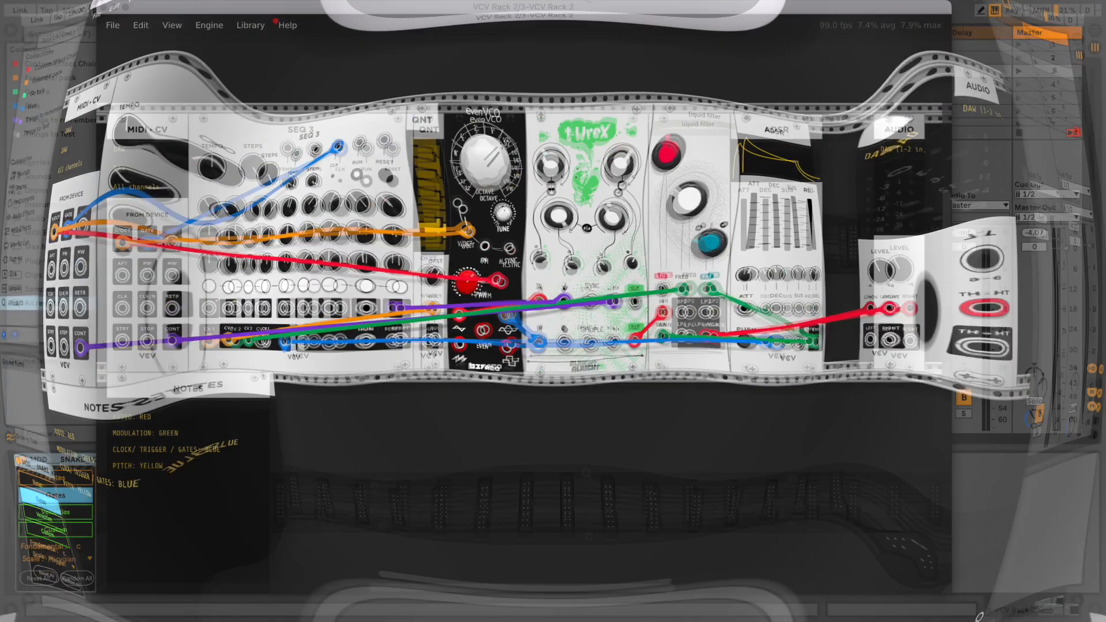
pyautogui.press('space')
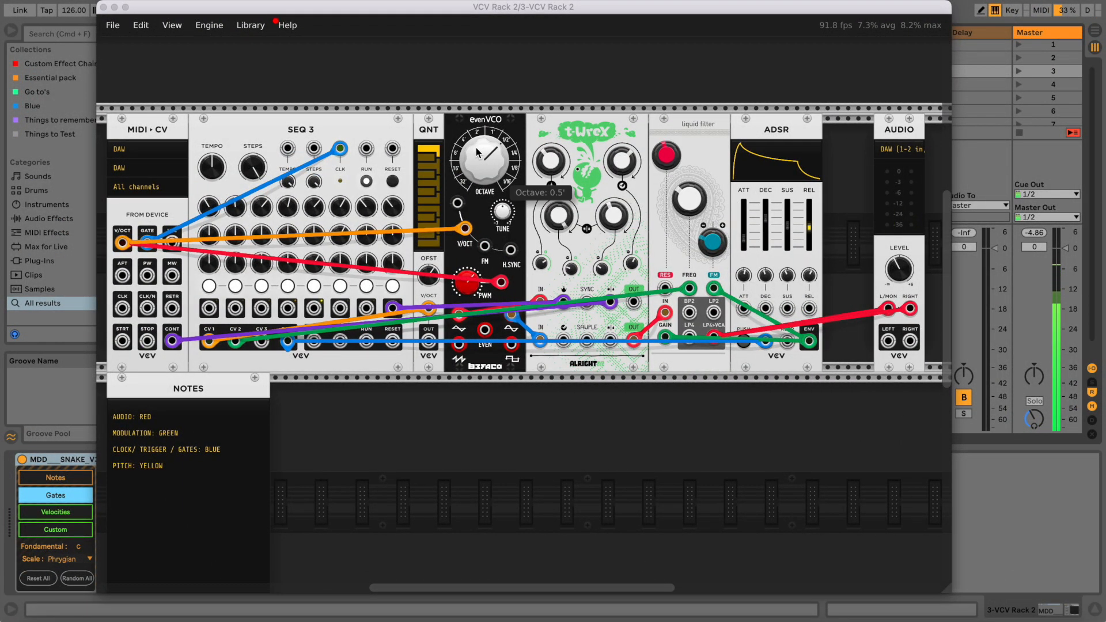
# Adjust the evenVCO octave and the liquid filter's frequency and FM amount while the bassline plays.
pyautogui.moveTo(481, 152)
pyautogui.mouseDown()
pyautogui.moveTo(481, 143)
pyautogui.moveTo(481, 162)
pyautogui.mouseUp()
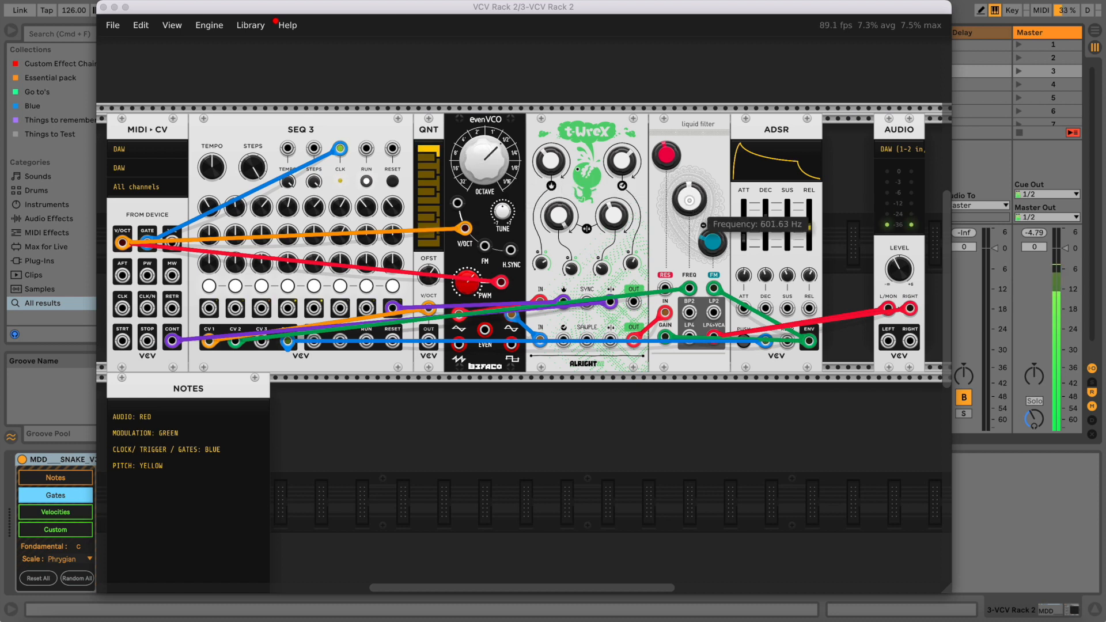
pyautogui.moveTo(712, 242); pyautogui.dragTo(712, 253)
pyautogui.moveTo(690, 201); pyautogui.dragTo(690, 205)
pyautogui.moveTo(715, 240); pyautogui.dragTo(714, 229)
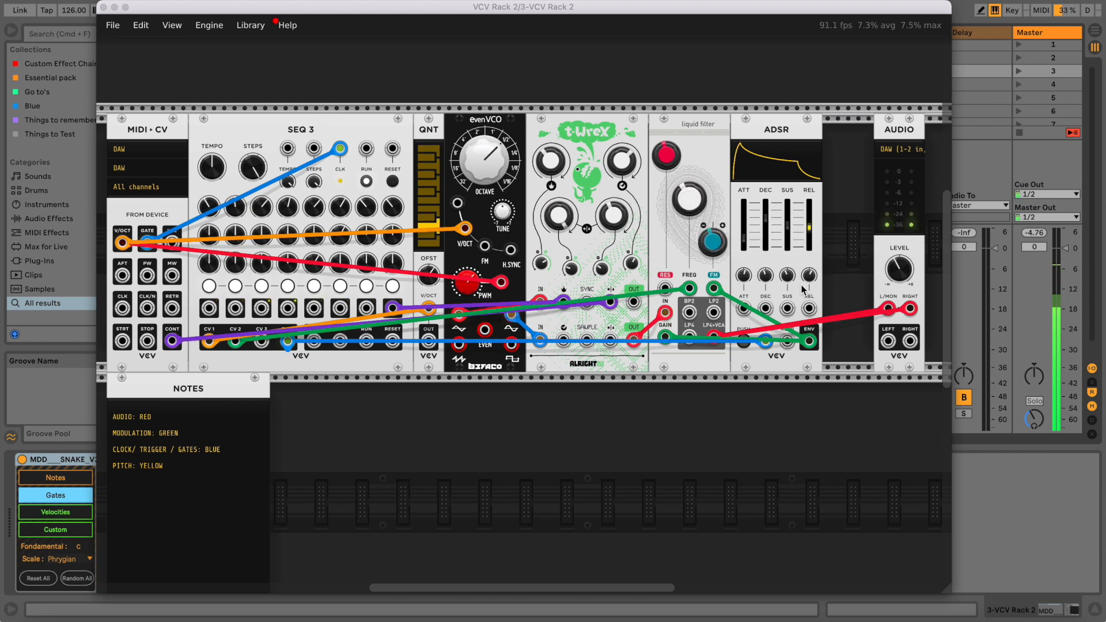
# Fine-tune the ADSR release, audio output level and t-Wrex setting, shifting the evenVCO octave to vary the bassline.
pyautogui.moveTo(810, 232); pyautogui.dragTo(809, 235)
pyautogui.moveTo(901, 268); pyautogui.dragTo(902, 270)
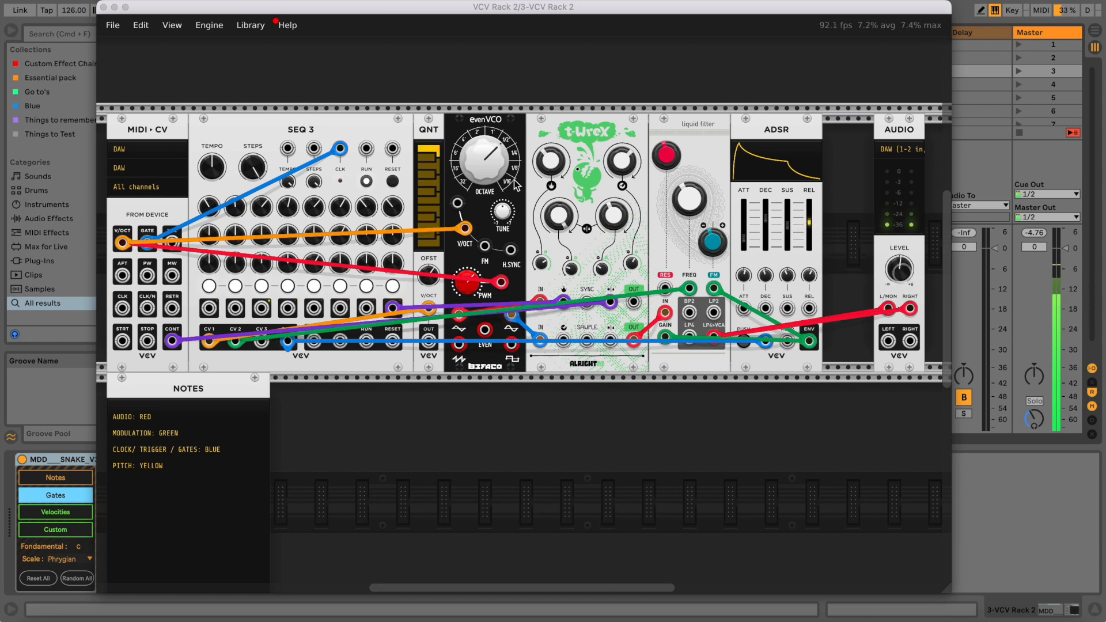
pyautogui.moveTo(500, 156); pyautogui.dragTo(500, 160)
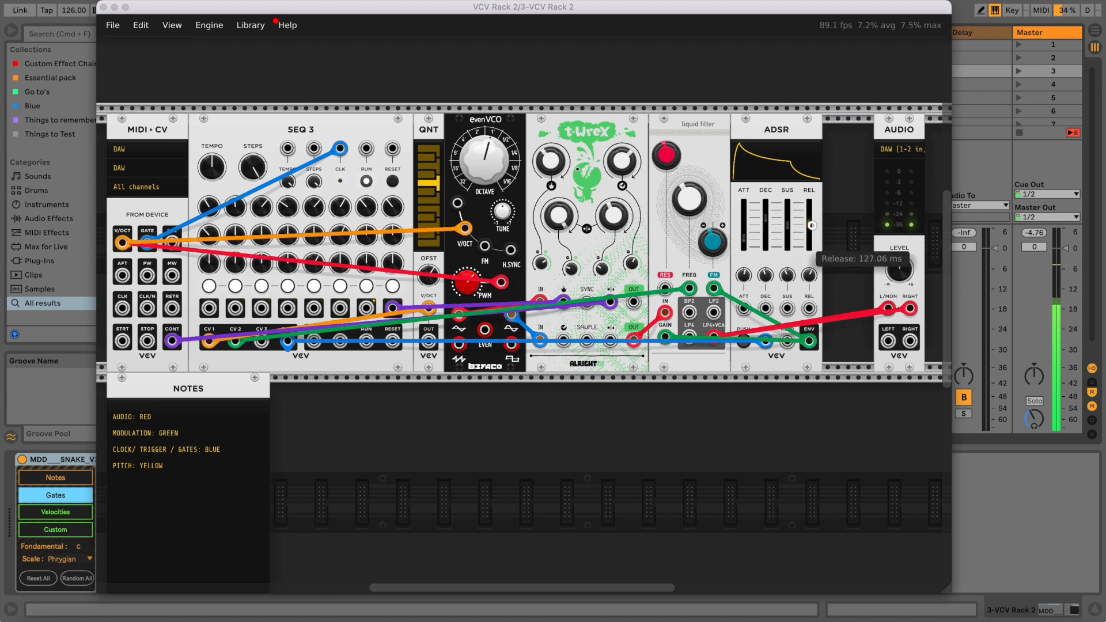
pyautogui.moveTo(813, 223); pyautogui.dragTo(813, 226)
pyautogui.moveTo(623, 160); pyautogui.dragTo(622, 140)
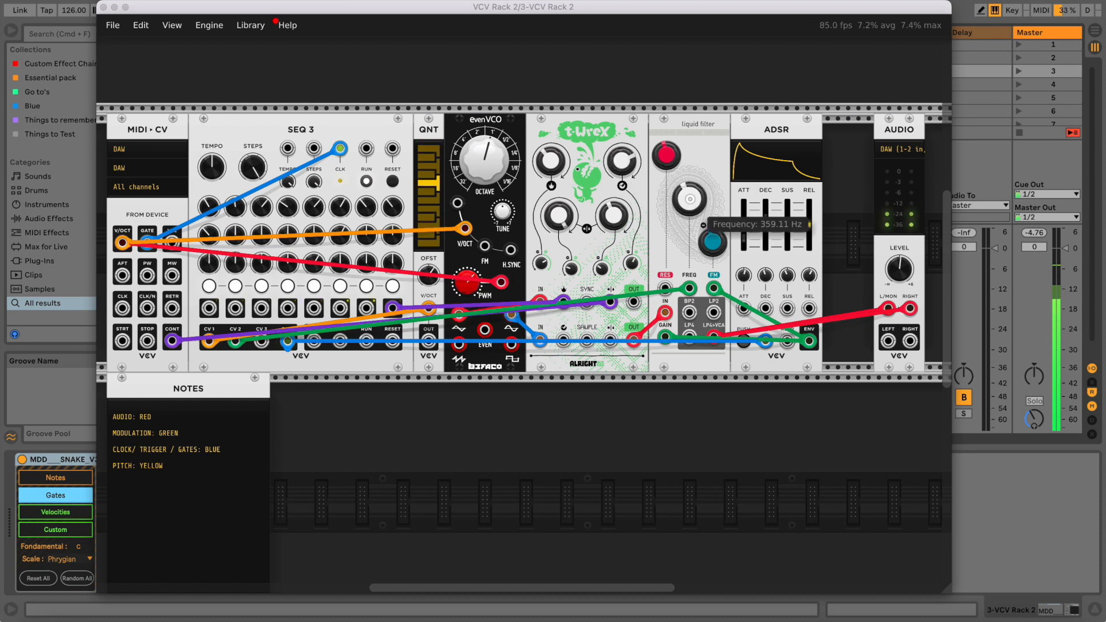
pyautogui.moveTo(472, 172); pyautogui.dragTo(471, 176)
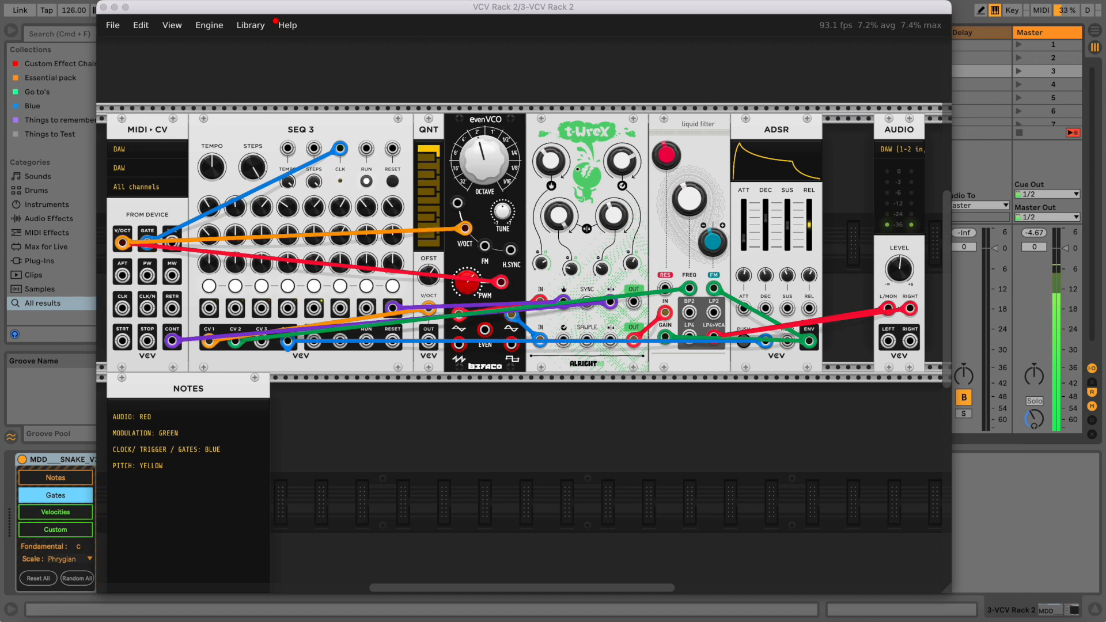
# Close and reopen the rack on track 3, enlarging its window to fit the AUDIO and REC modules.
pyautogui.moveTo(485, 161)
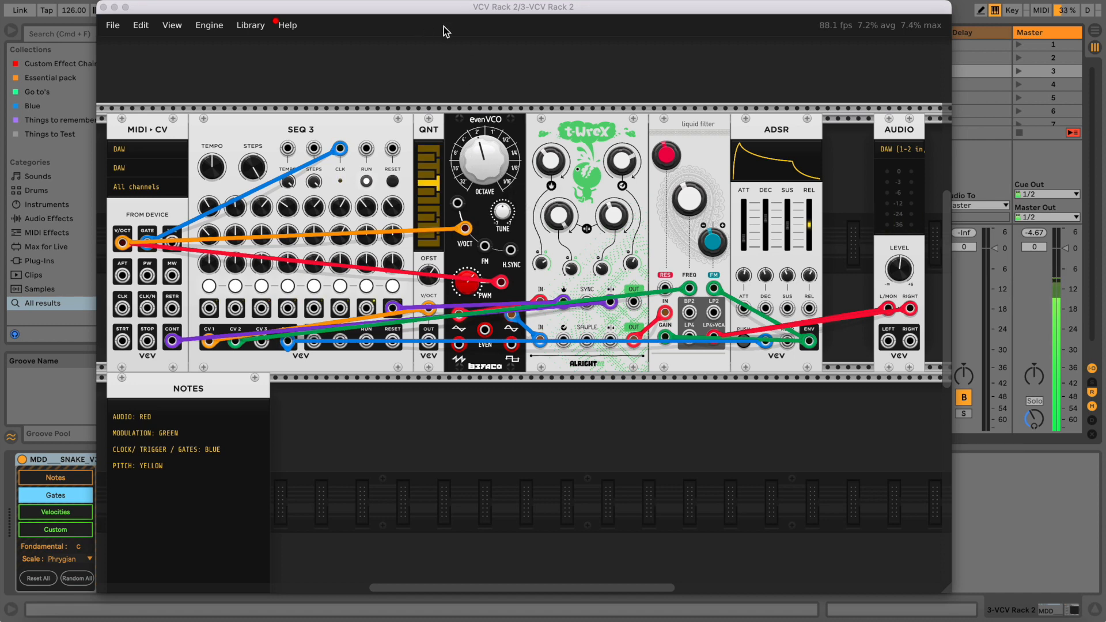
pyautogui.click(102, 7)
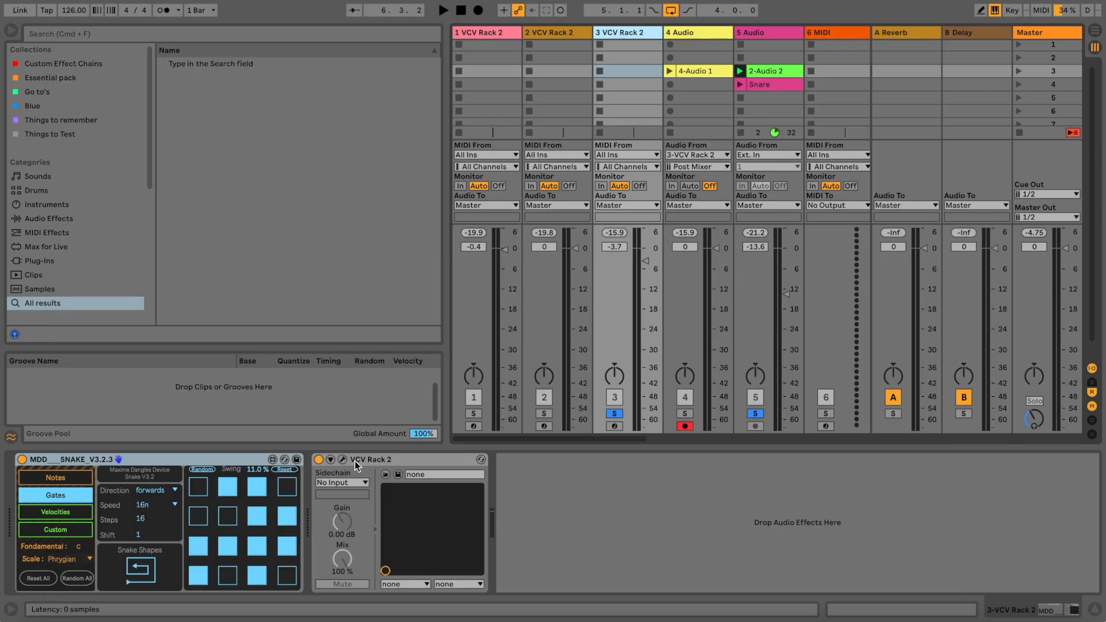
pyautogui.click(344, 460)
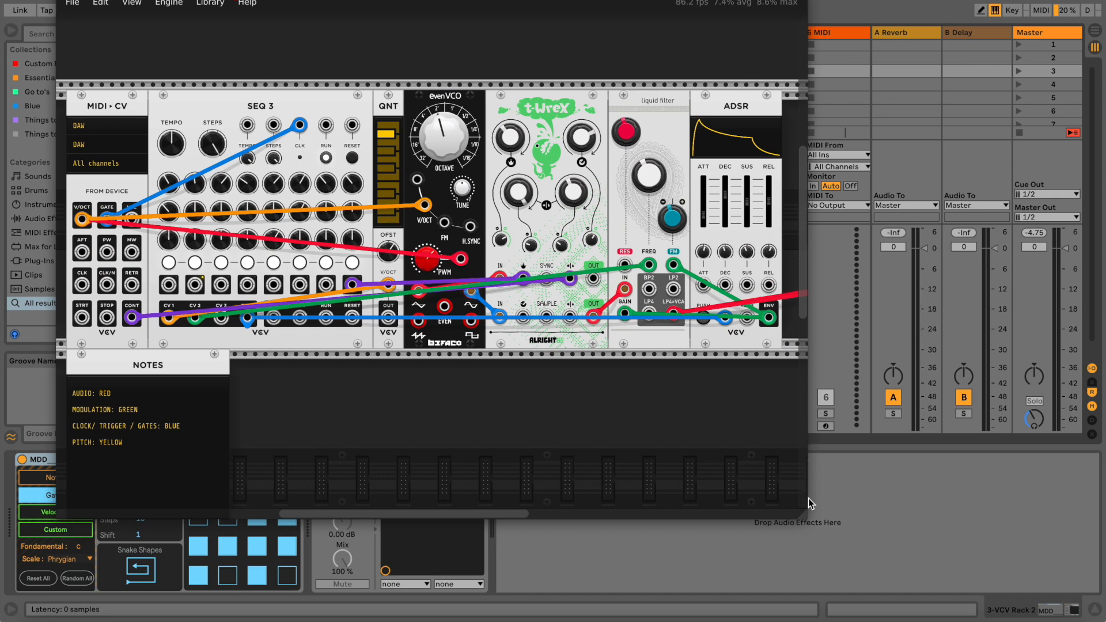
pyautogui.moveTo(804, 514); pyautogui.dragTo(1030, 569)
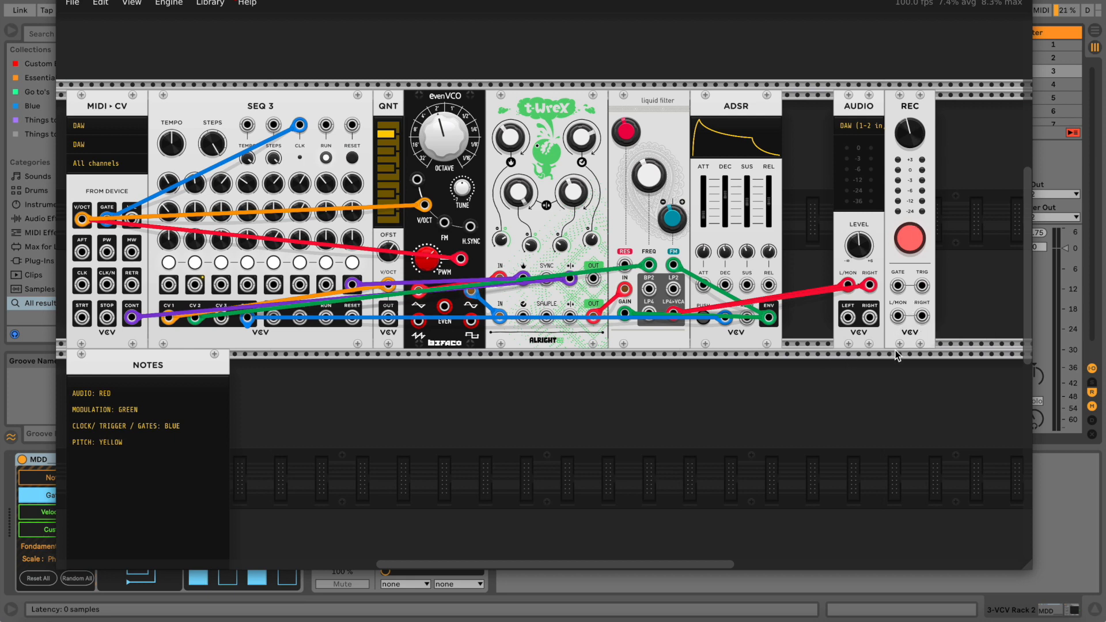
# Patch the liquid filter's LP4+VCA output into the left and right audio inputs of the REC module.
pyautogui.moveTo(907, 107)
pyautogui.mouseDown()
pyautogui.moveTo(925, 106)
pyautogui.moveTo(909, 106)
pyautogui.mouseUp()
pyautogui.moveTo(899, 316); pyautogui.dragTo(673, 316)
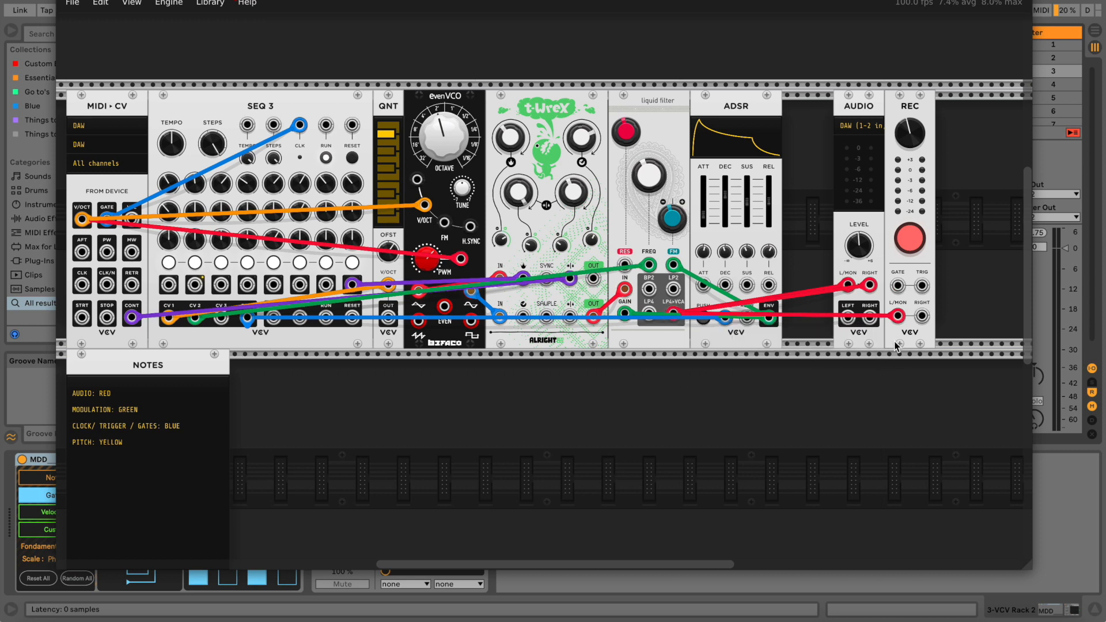
pyautogui.moveTo(923, 318); pyautogui.dragTo(669, 319)
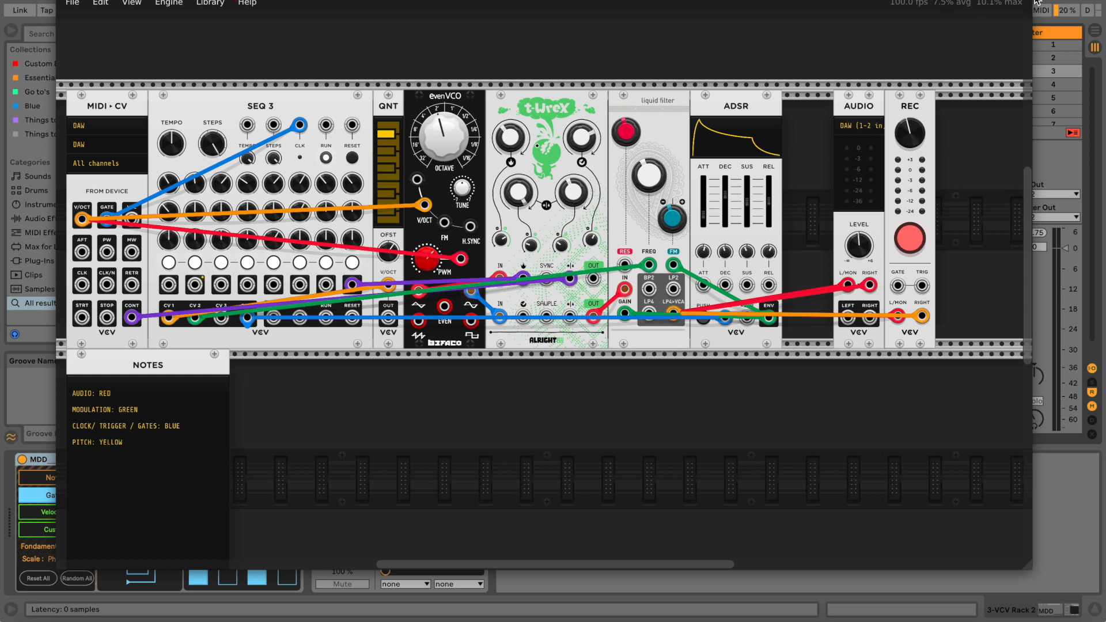
# Set the recorder's output file to Bassline_md.wav in the recordings folder.
pyautogui.rightClick(919, 105)
pyautogui.moveTo(904, 145)
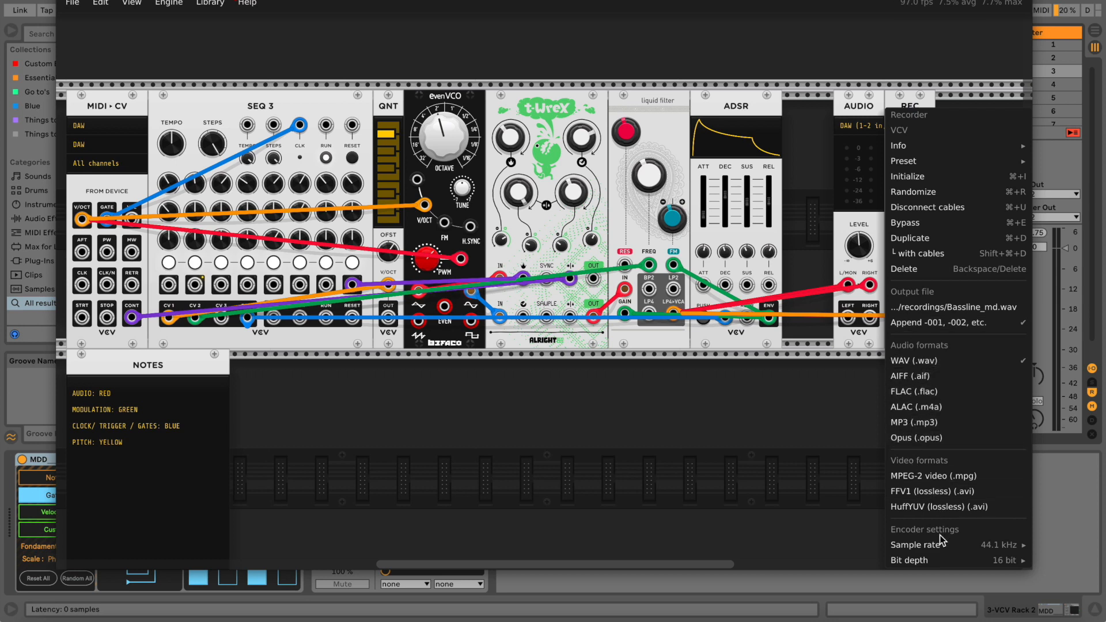
pyautogui.moveTo(940, 547)
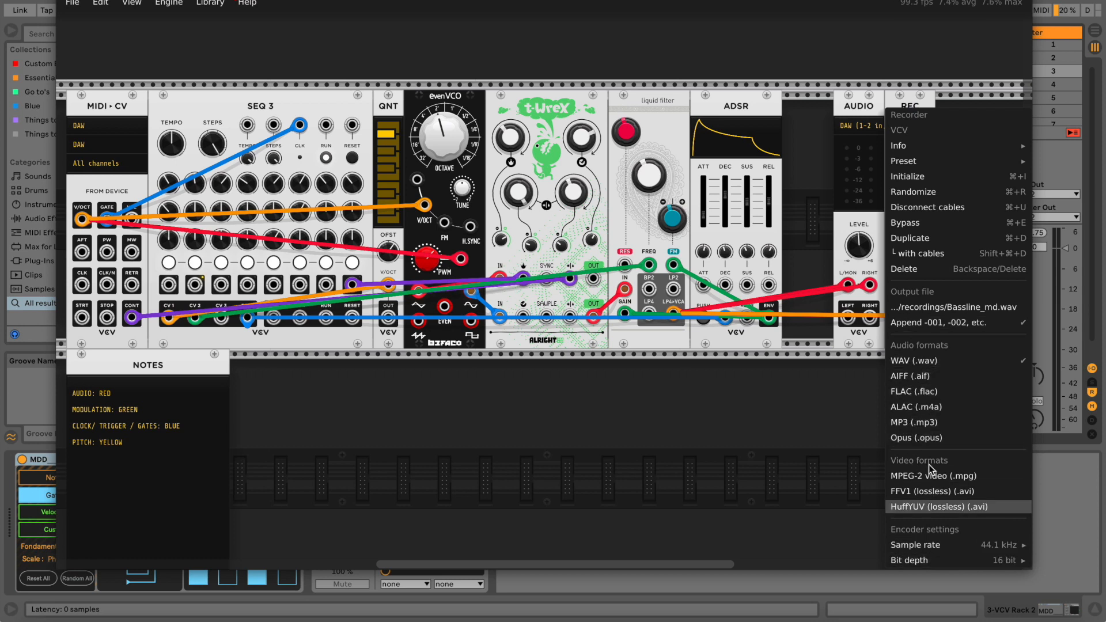
pyautogui.click(956, 310)
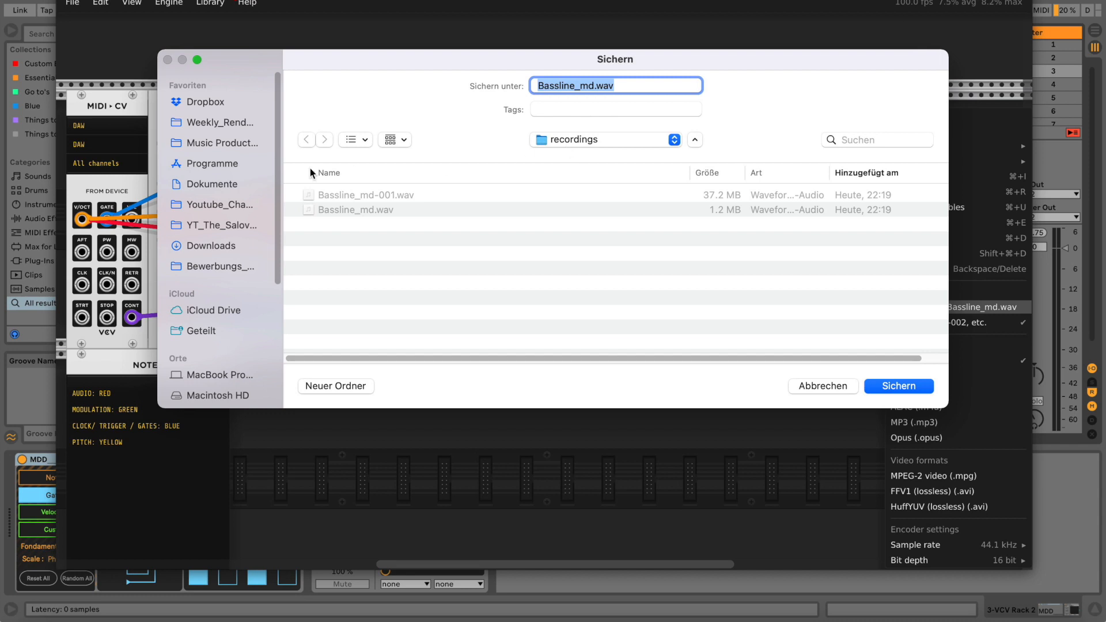
pyautogui.click(898, 386)
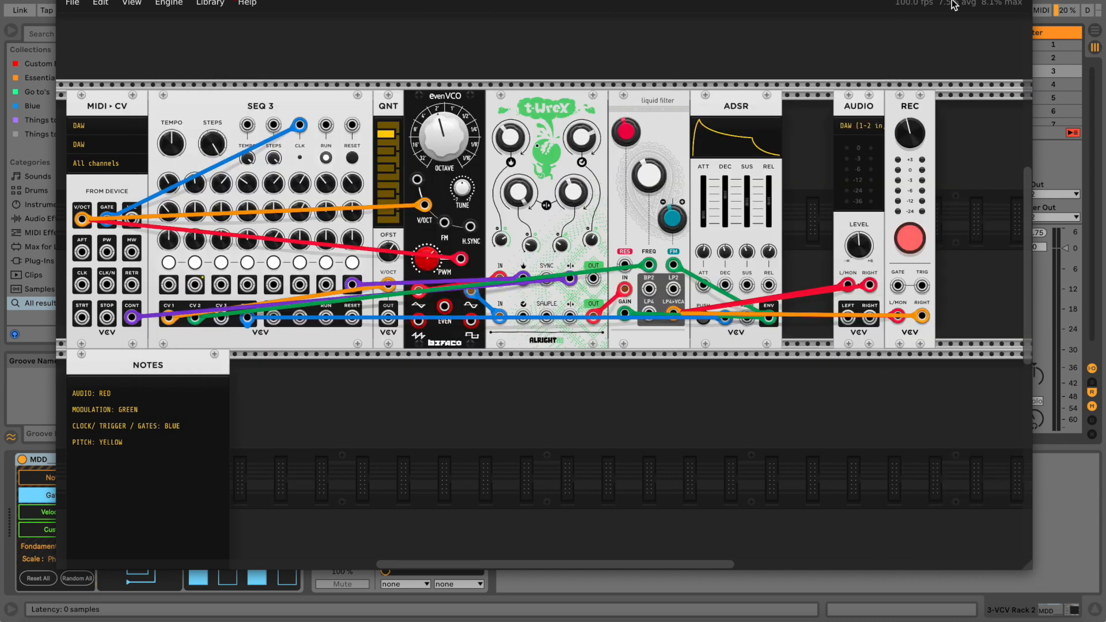
# Play the bassline with the recorder patched in and bring the whole signal chain into view.
pyautogui.press('space')
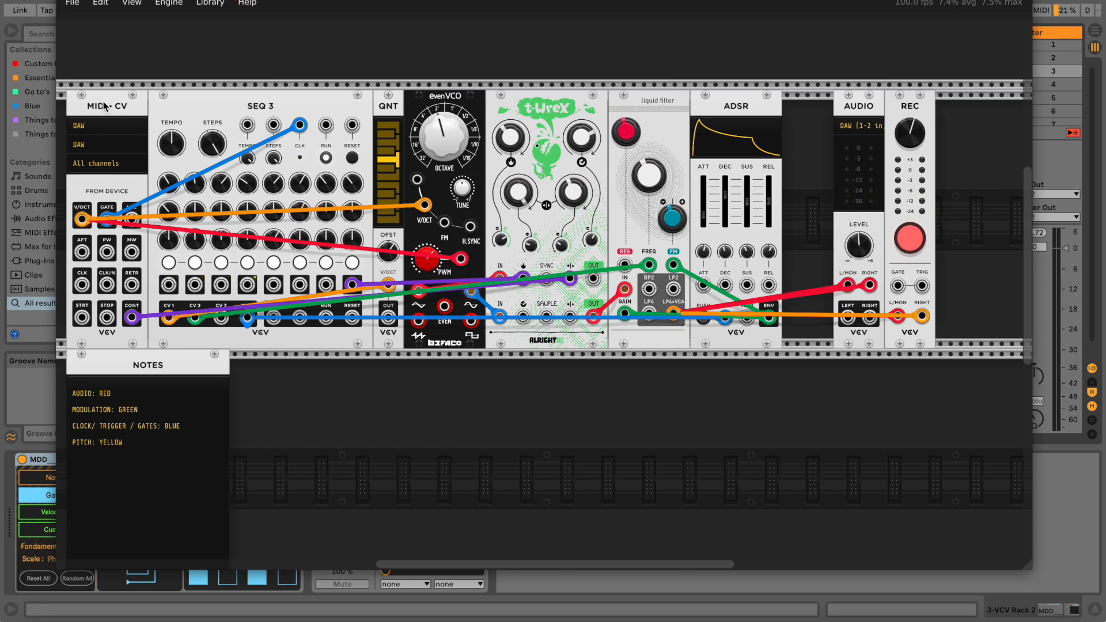
pyautogui.moveTo(423, 564)
pyautogui.mouseDown()
pyautogui.moveTo(382, 572)
pyautogui.moveTo(429, 574)
pyautogui.moveTo(406, 574)
pyautogui.mouseUp()
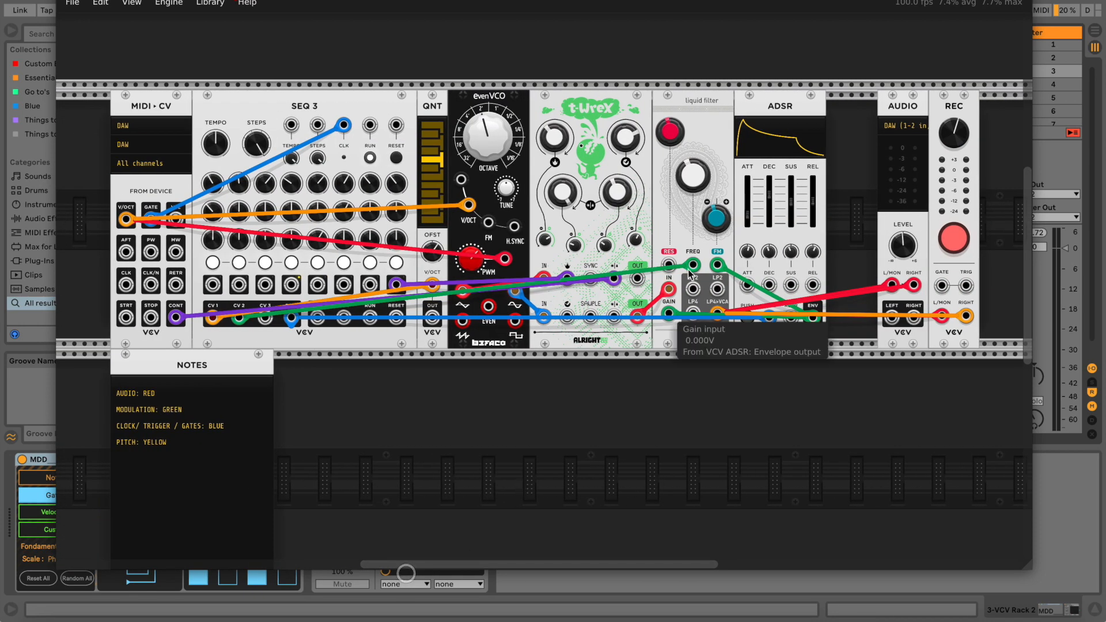